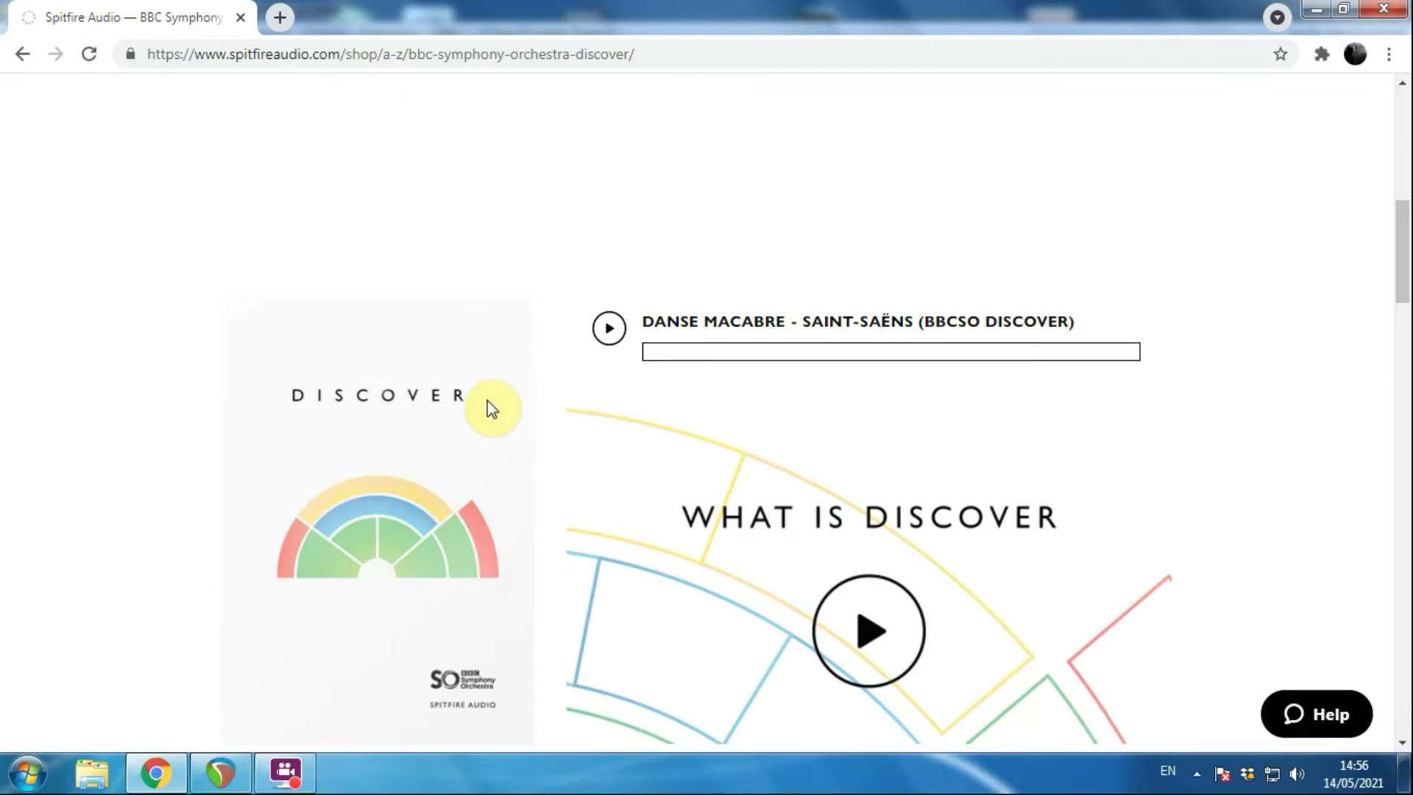
Look through the BBC Symphony Orchestra Discover product page, including the purchase options and the instrument section overview
scroll(491, 404, "down", 2)
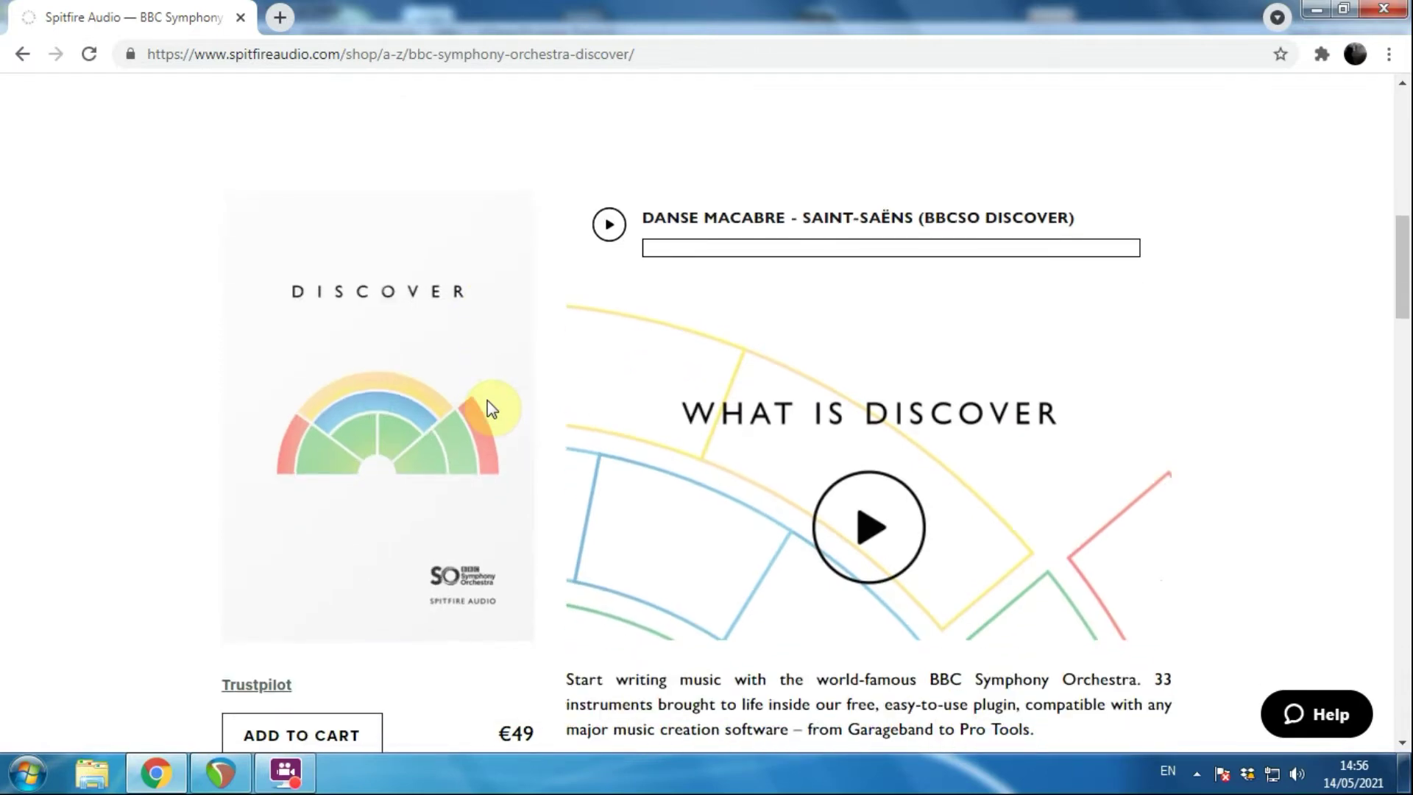
scroll(492, 408, "down", 2)
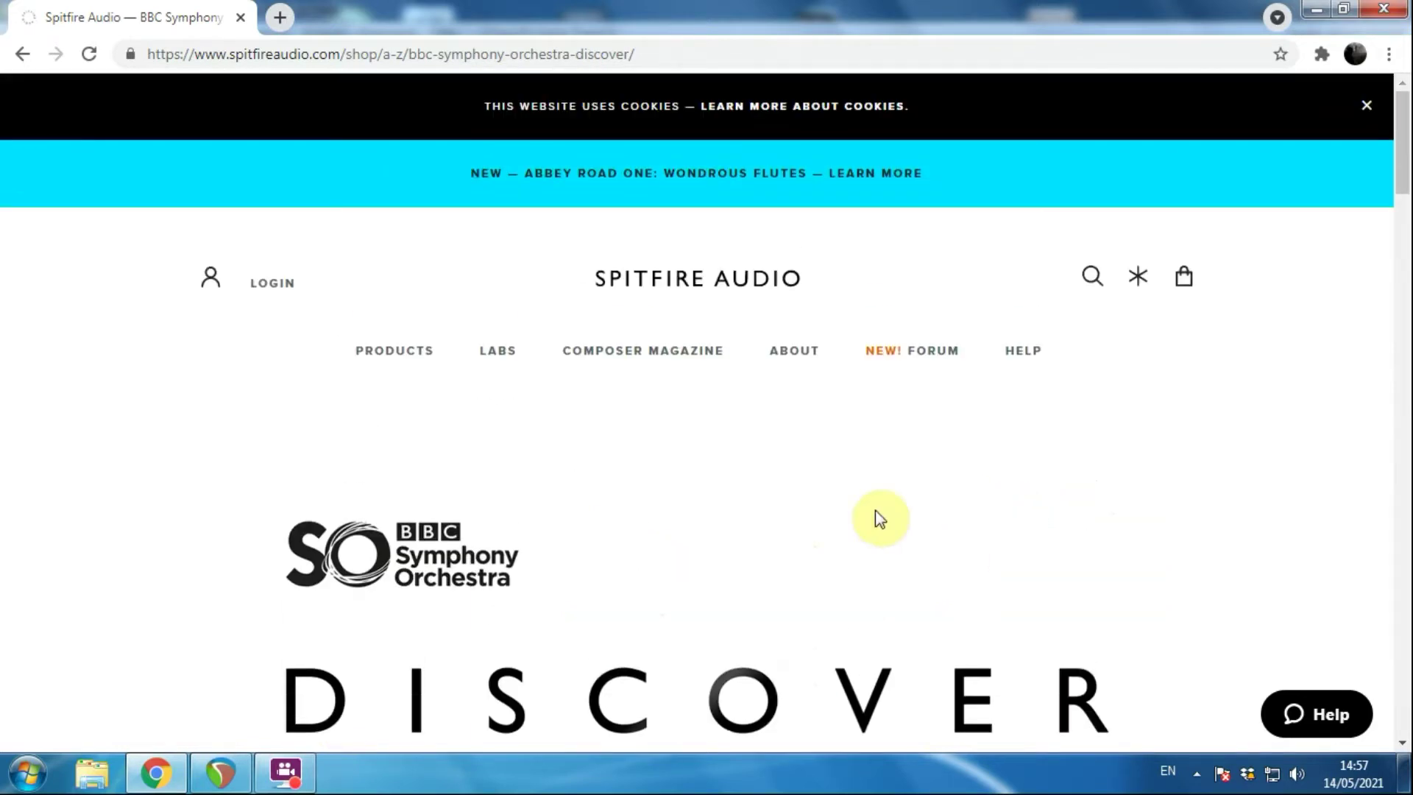
scroll(614, 497, "down", 10)
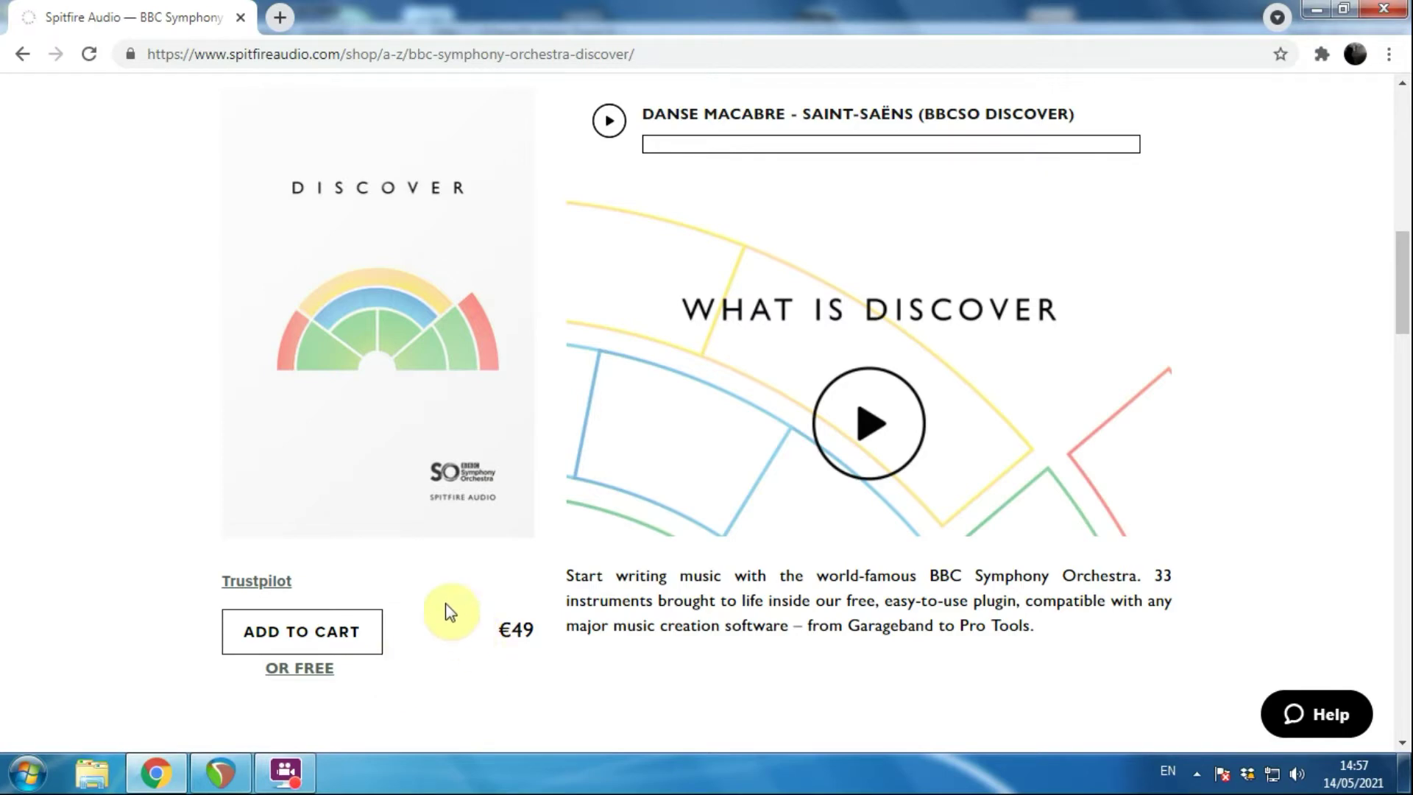
scroll(1048, 195, "down", 3)
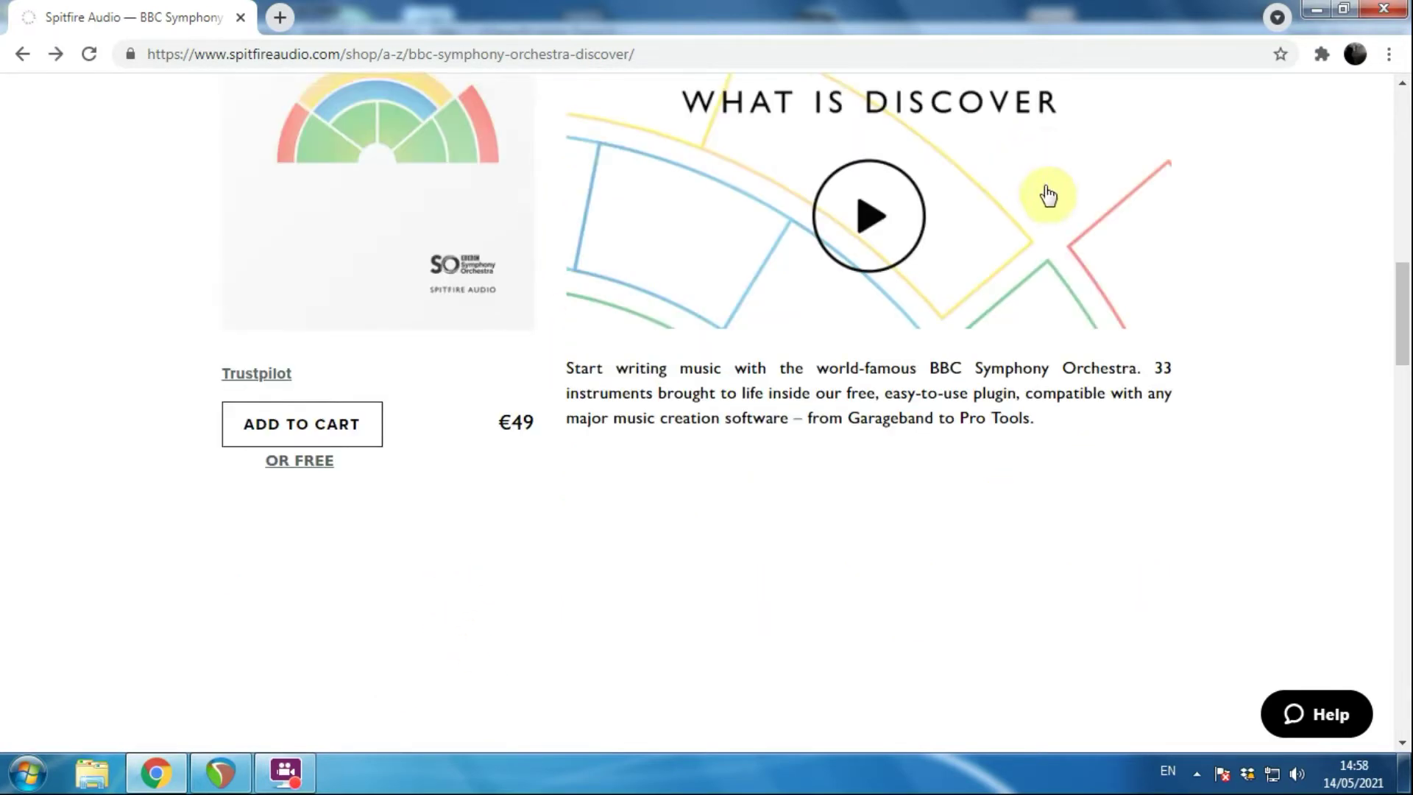
scroll(718, 451, "up", 5)
scroll(382, 338, "down", 6)
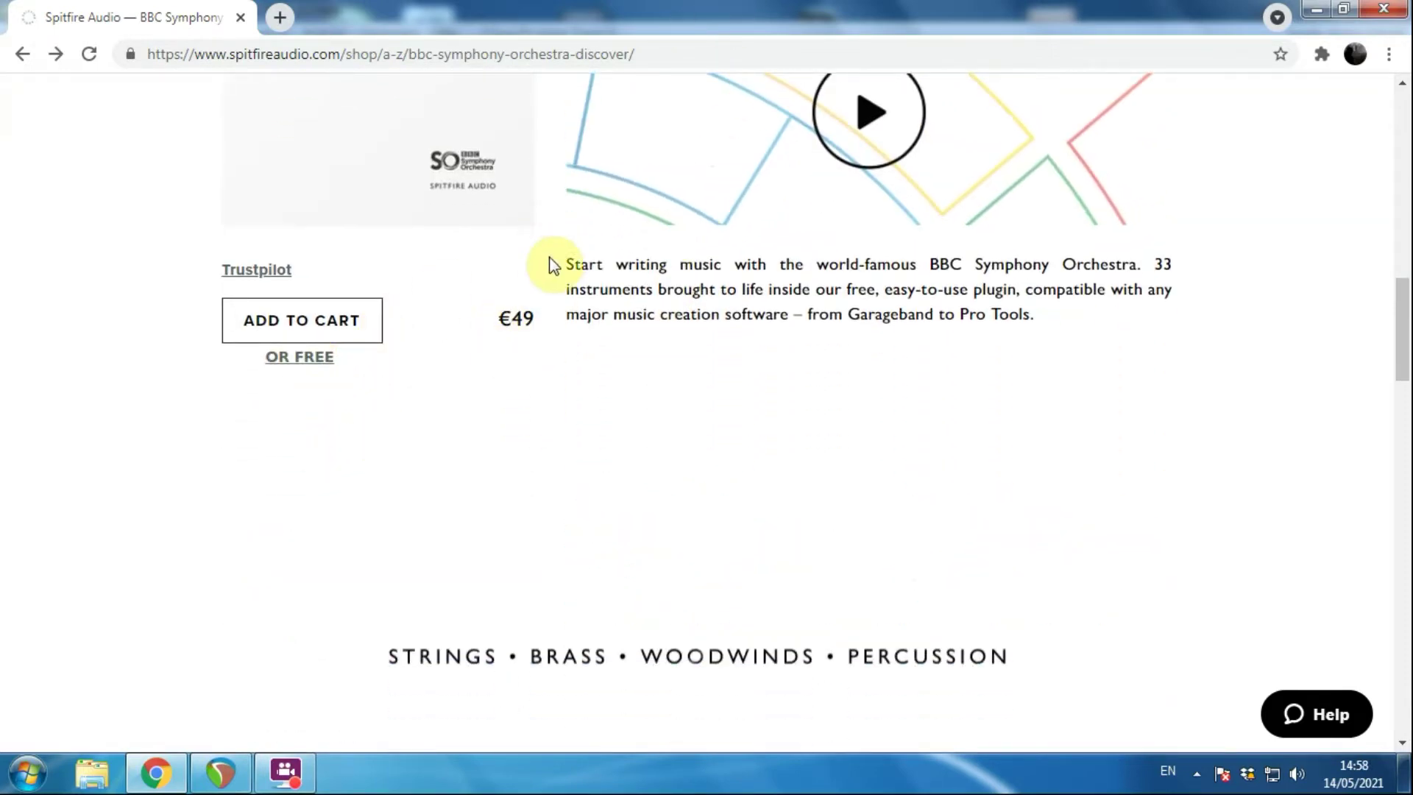
scroll(561, 247, "down", 16)
scroll(563, 353, "up", 11)
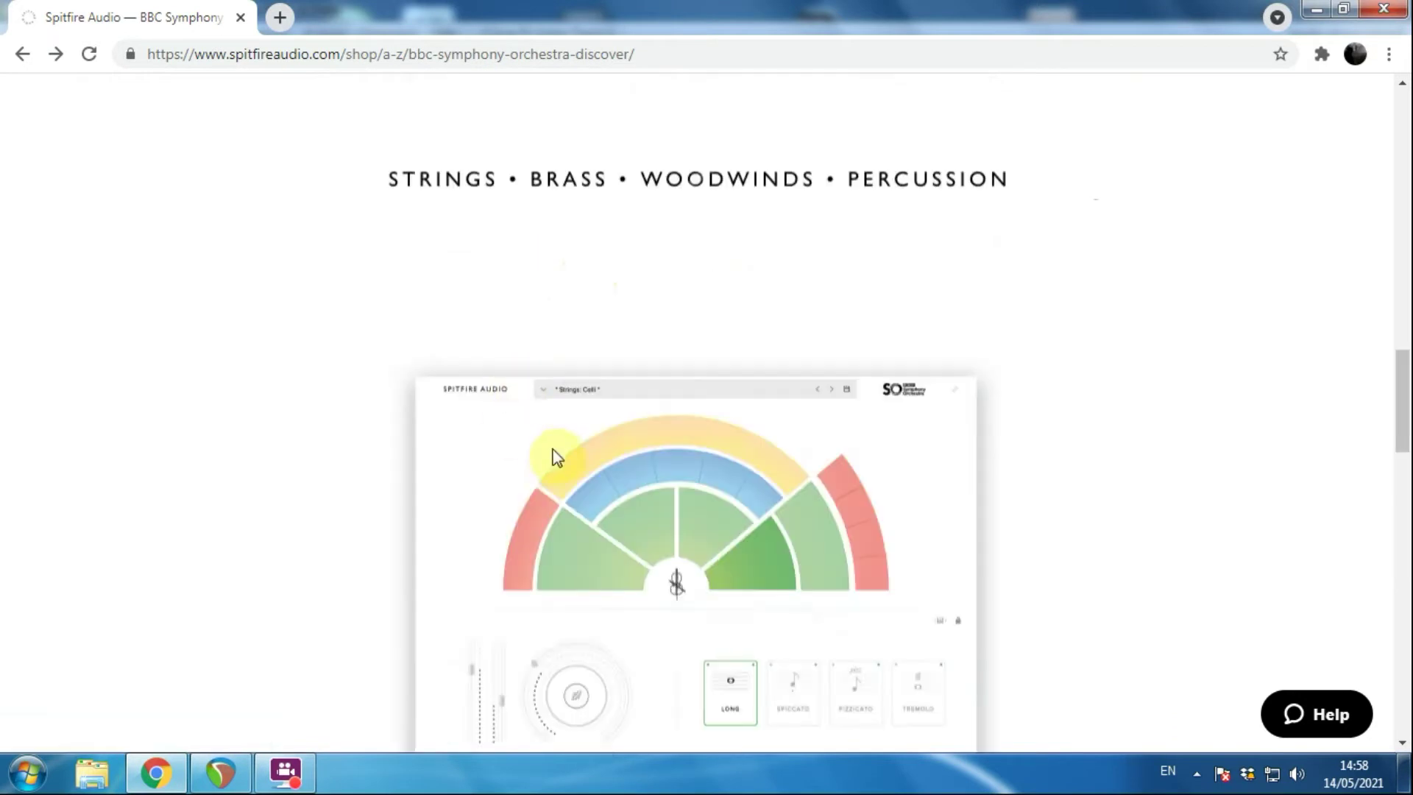
Switch to REAPER, open the BBC Symphony Orchestra plugin on Track 1 and reposition its window so the whole instrument is visible
left_click(235, 774)
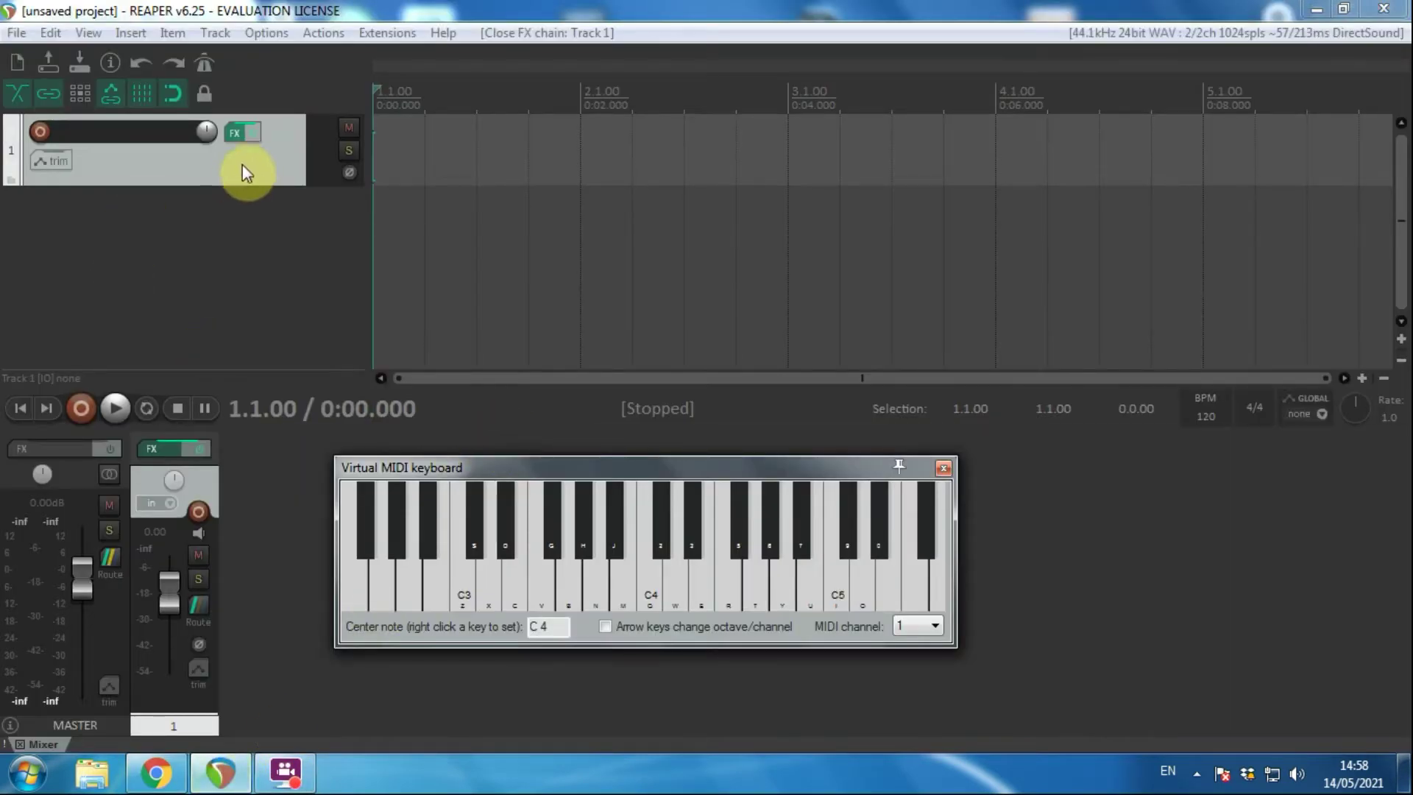
left_click(229, 127)
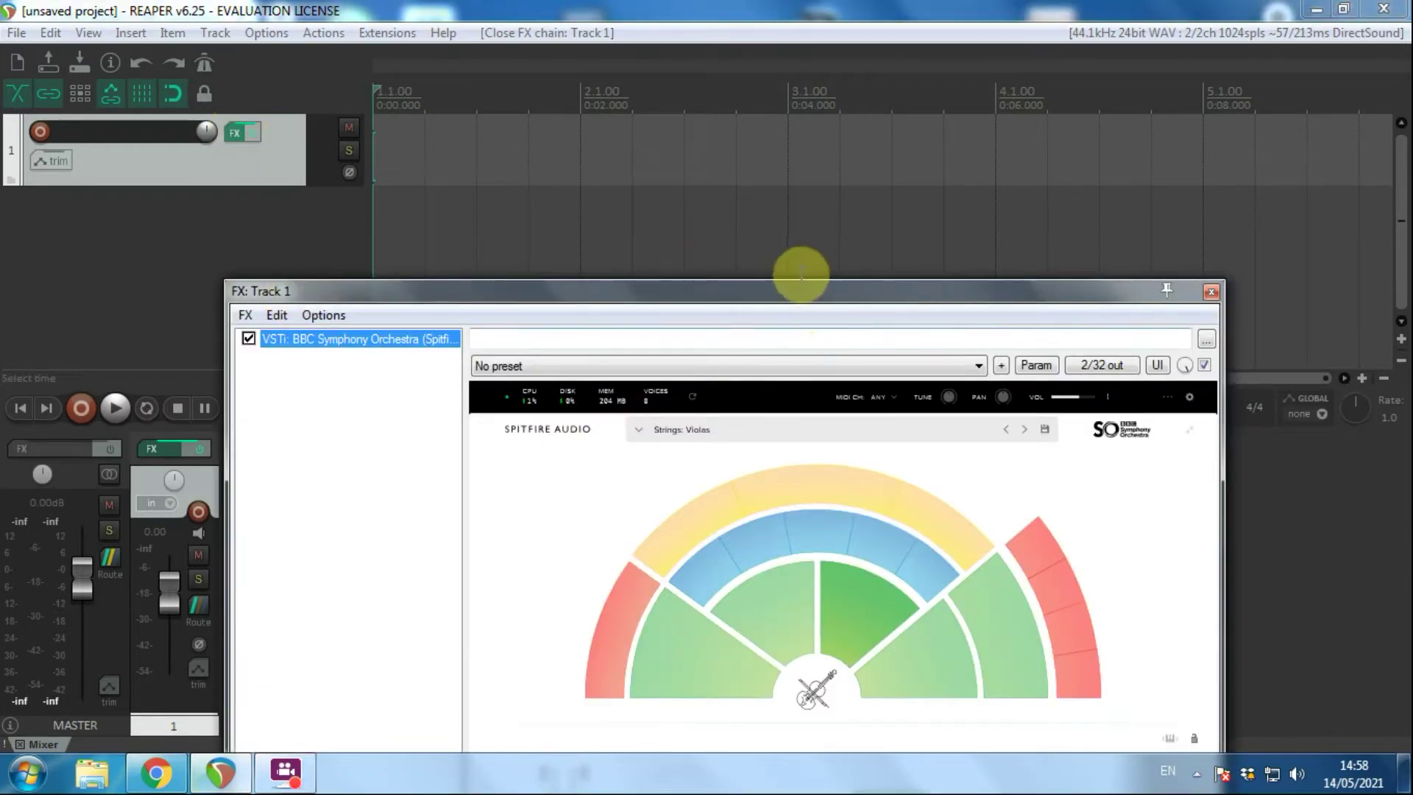
left_click_drag(801, 283, 581, 52)
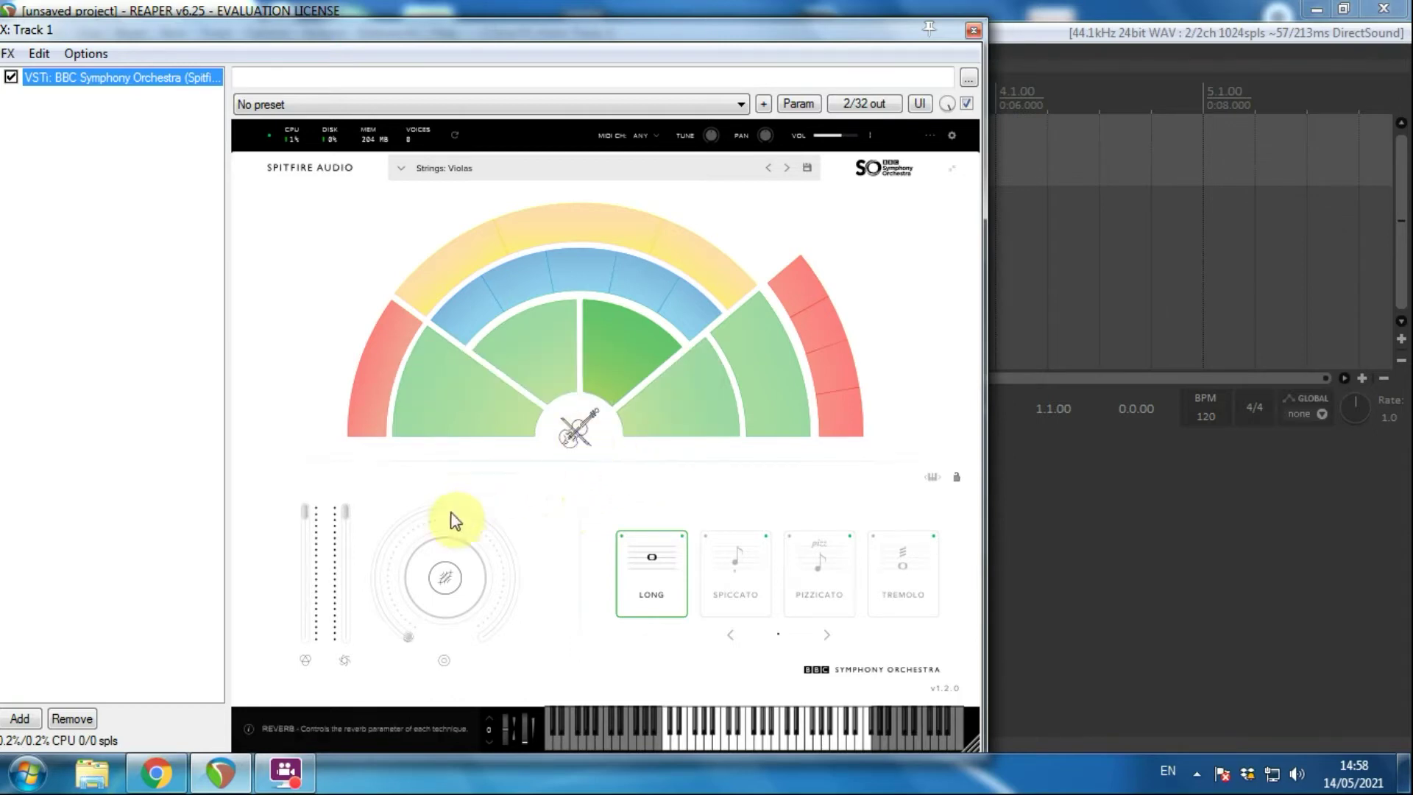
Examine the instrument descriptions across the strings, woodwinds, brass and percussion sections of the orchestra diagram
mouse_move(839, 322)
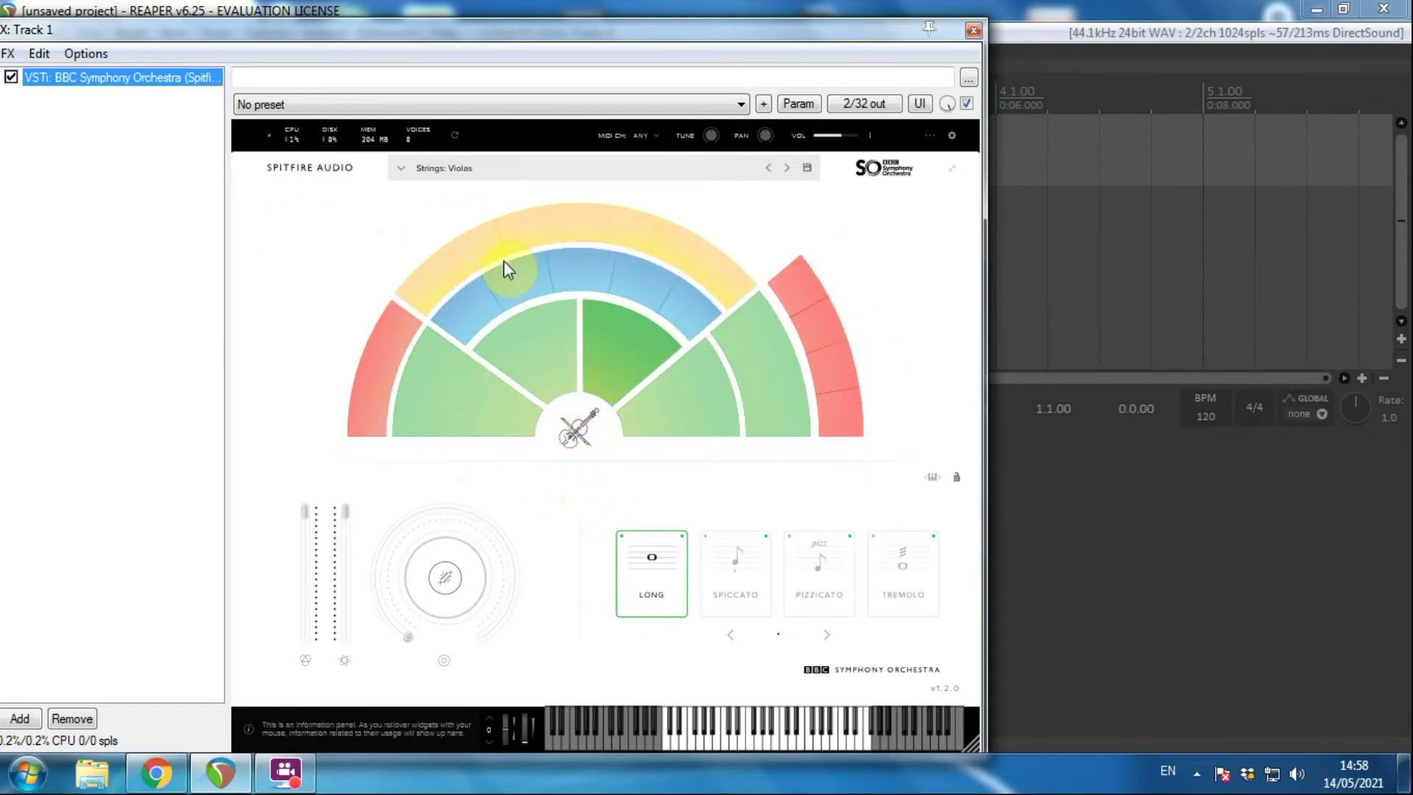
mouse_move(591, 237)
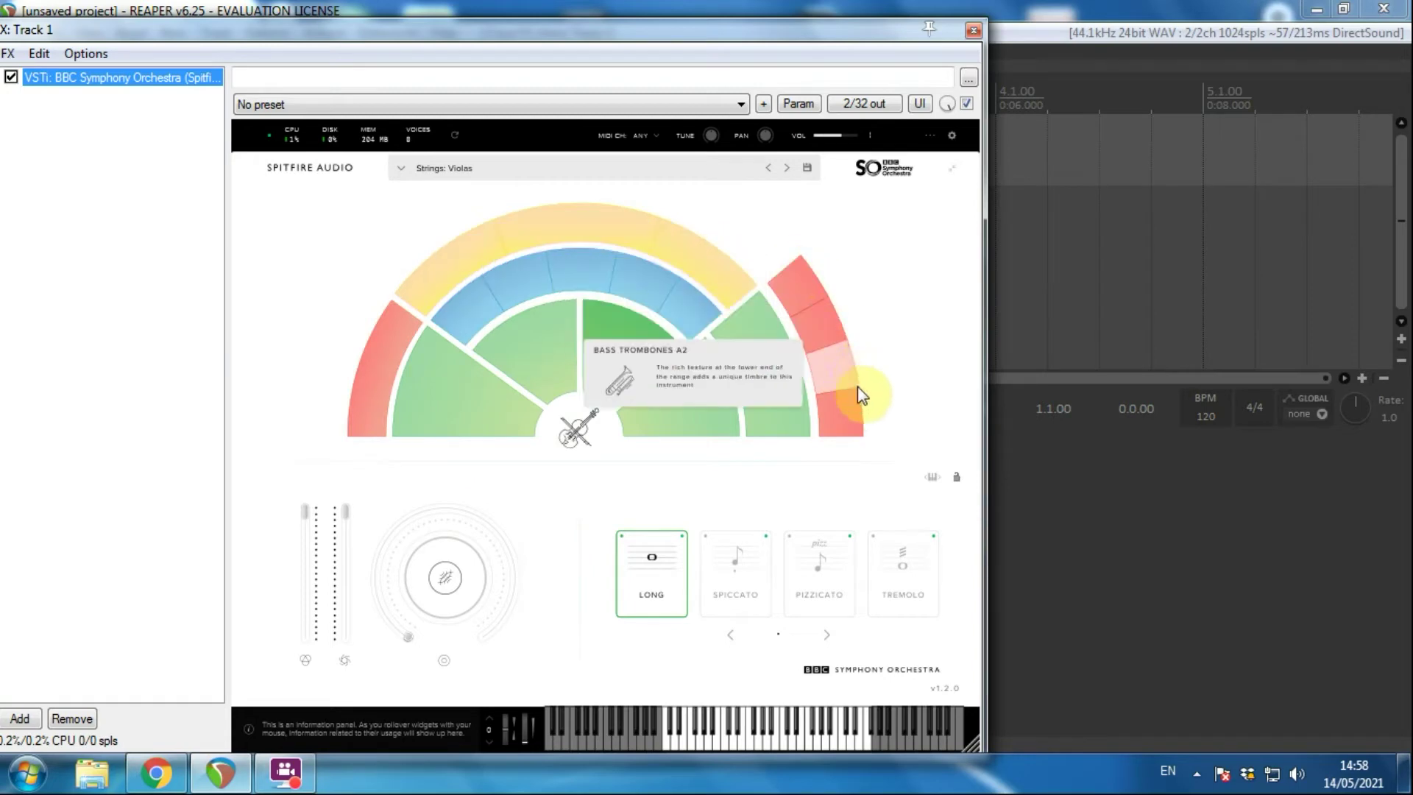
mouse_move(859, 415)
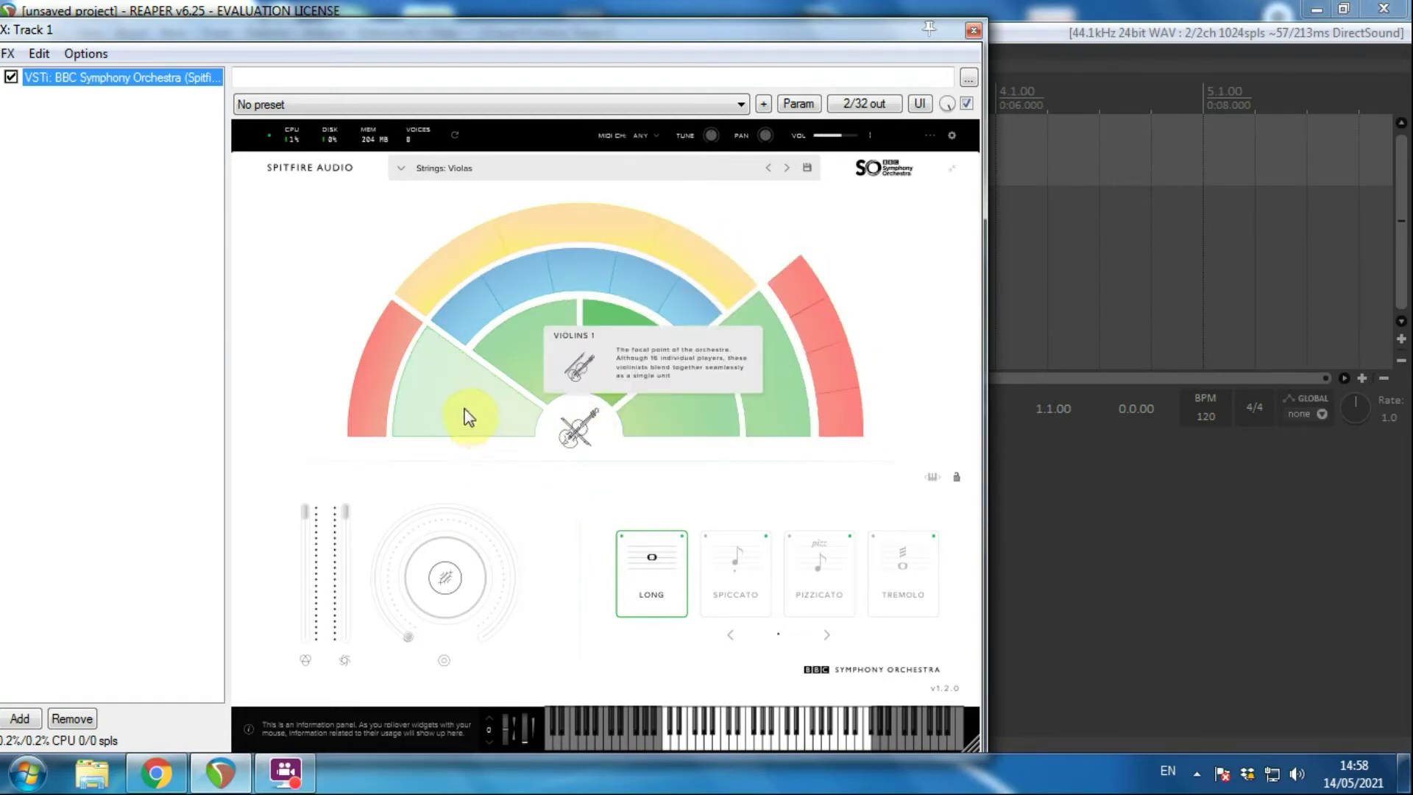
mouse_move(513, 361)
mouse_move(612, 338)
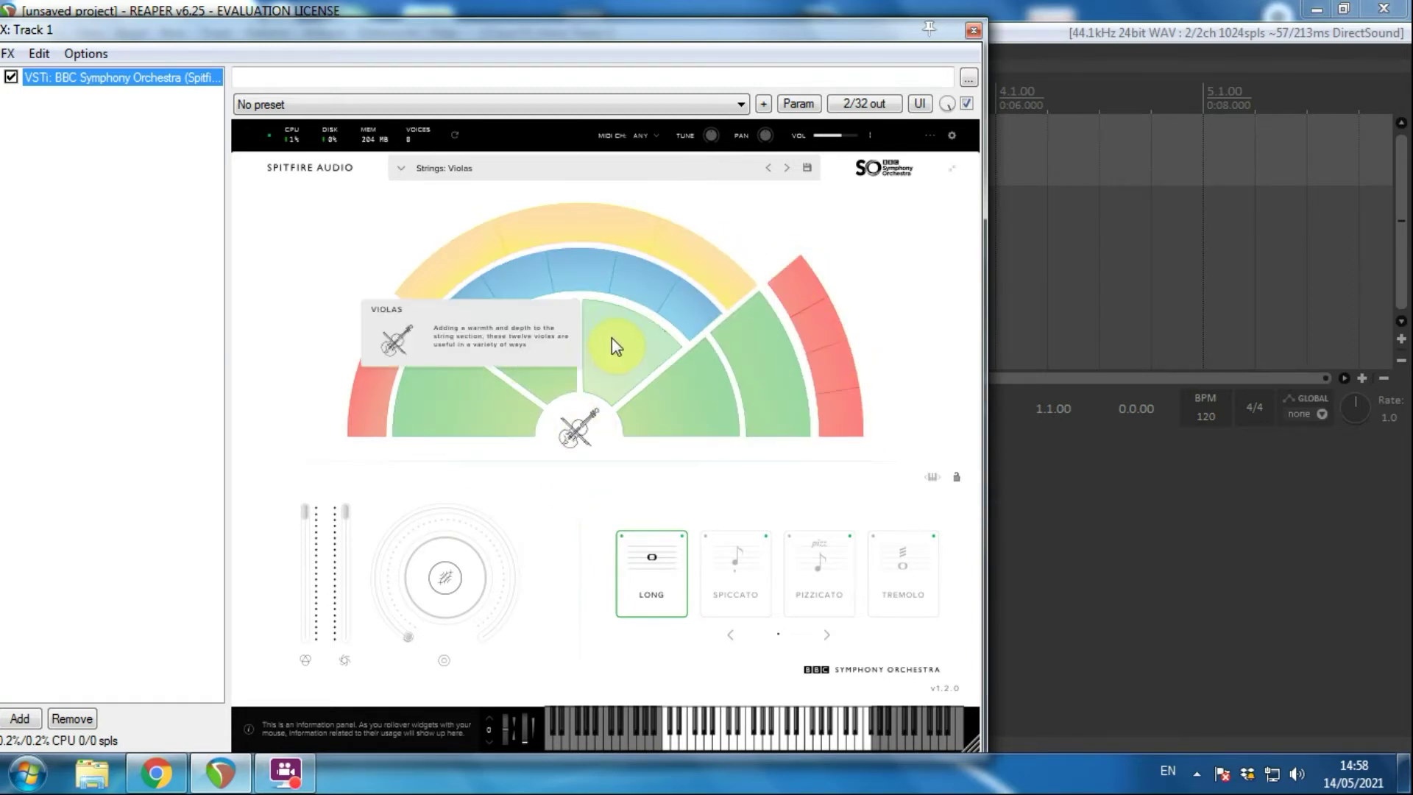
mouse_move(691, 396)
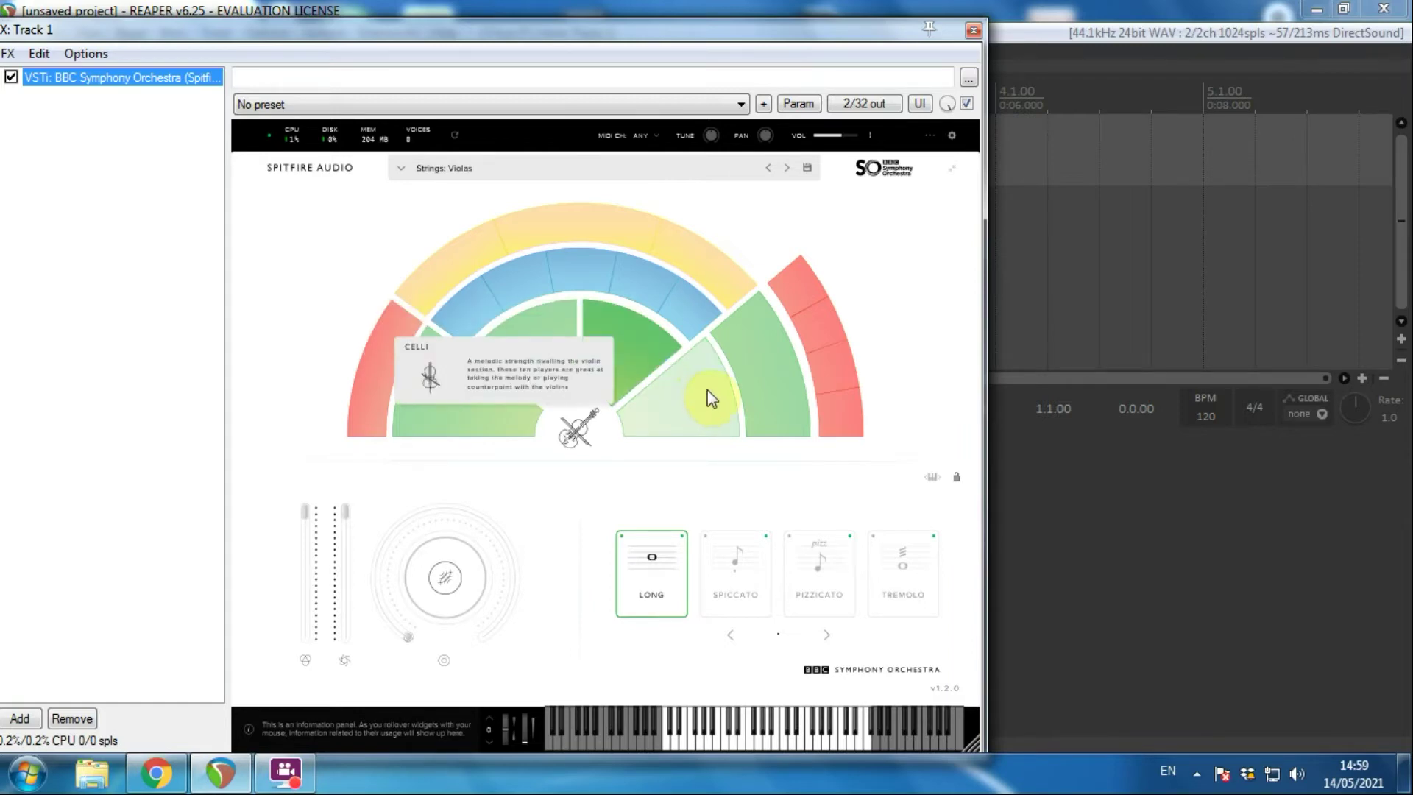
mouse_move(767, 377)
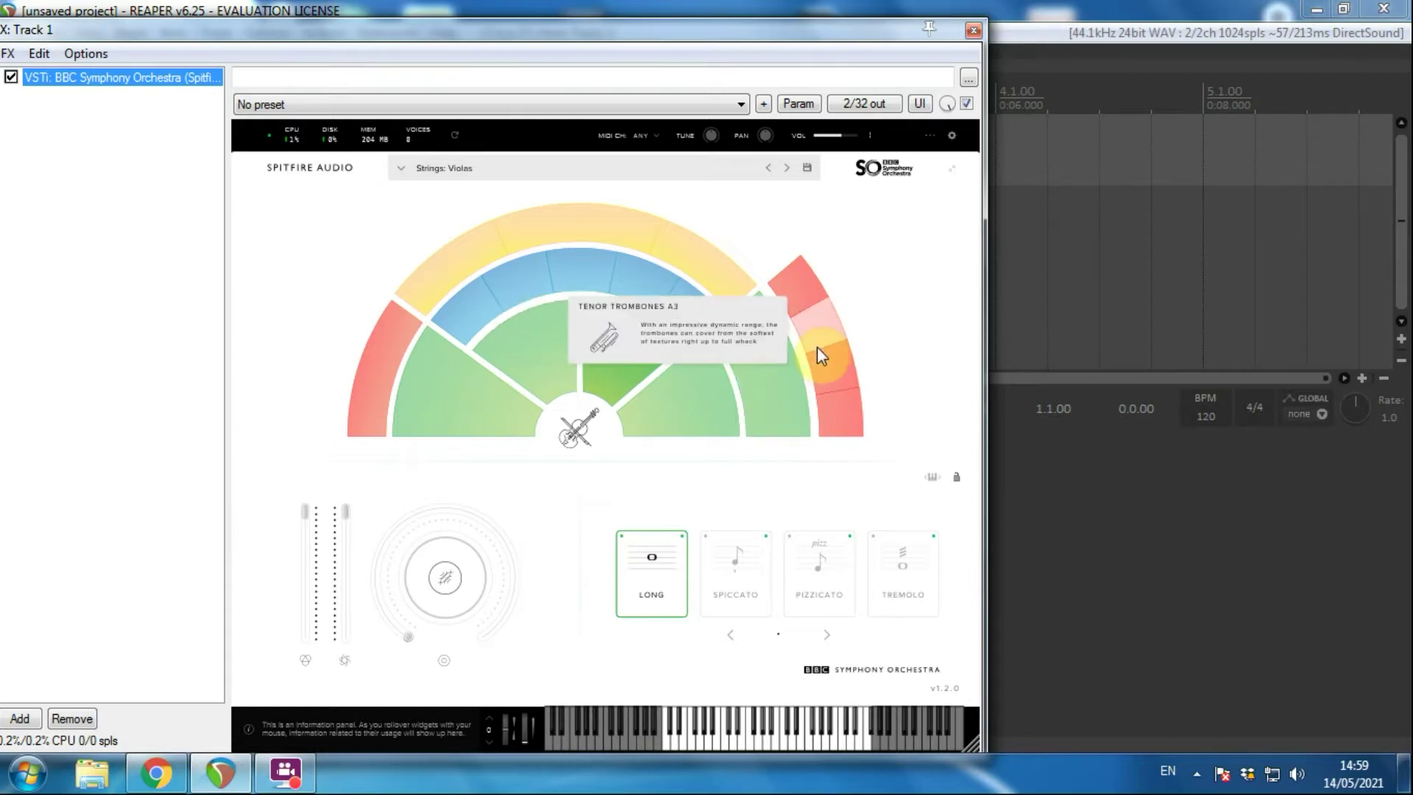
mouse_move(852, 375)
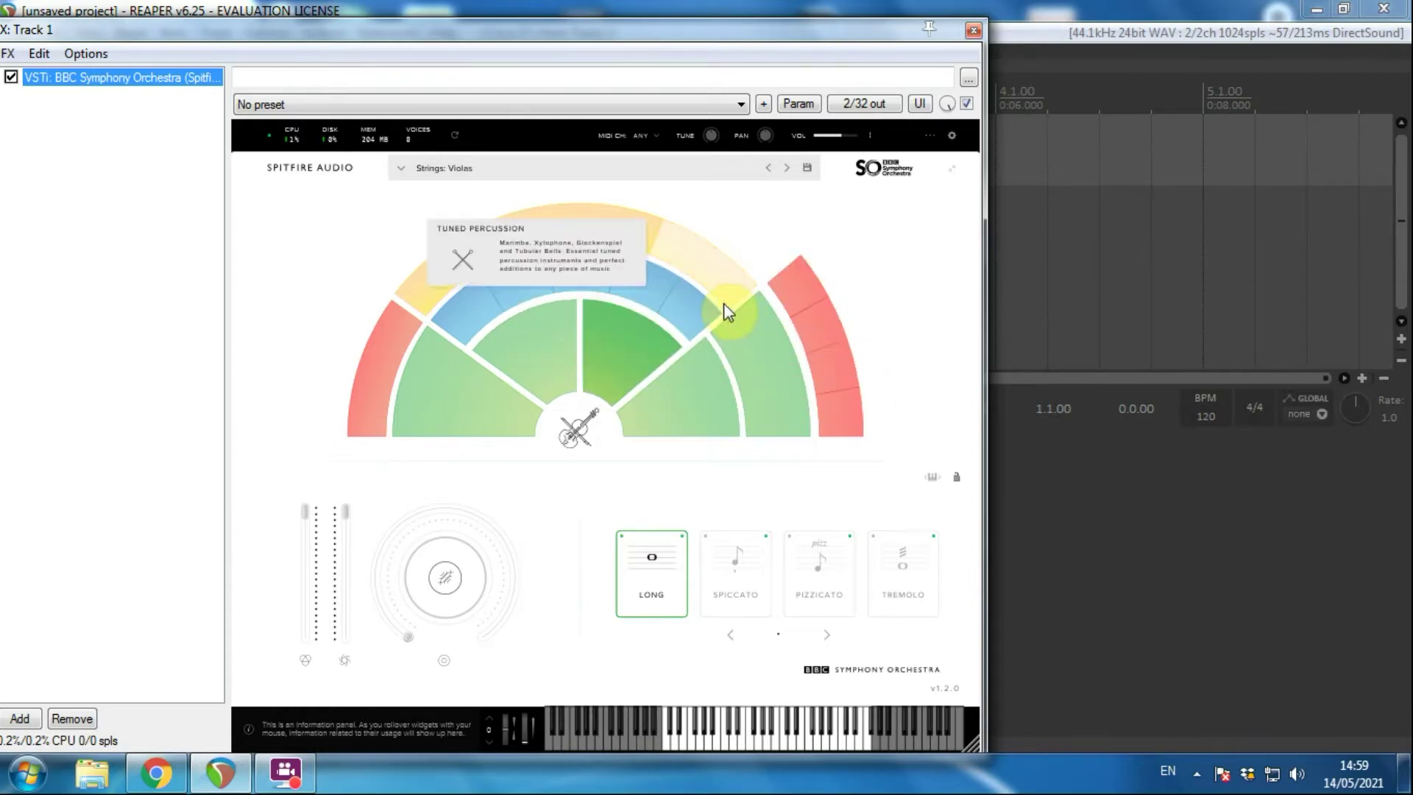
mouse_move(559, 273)
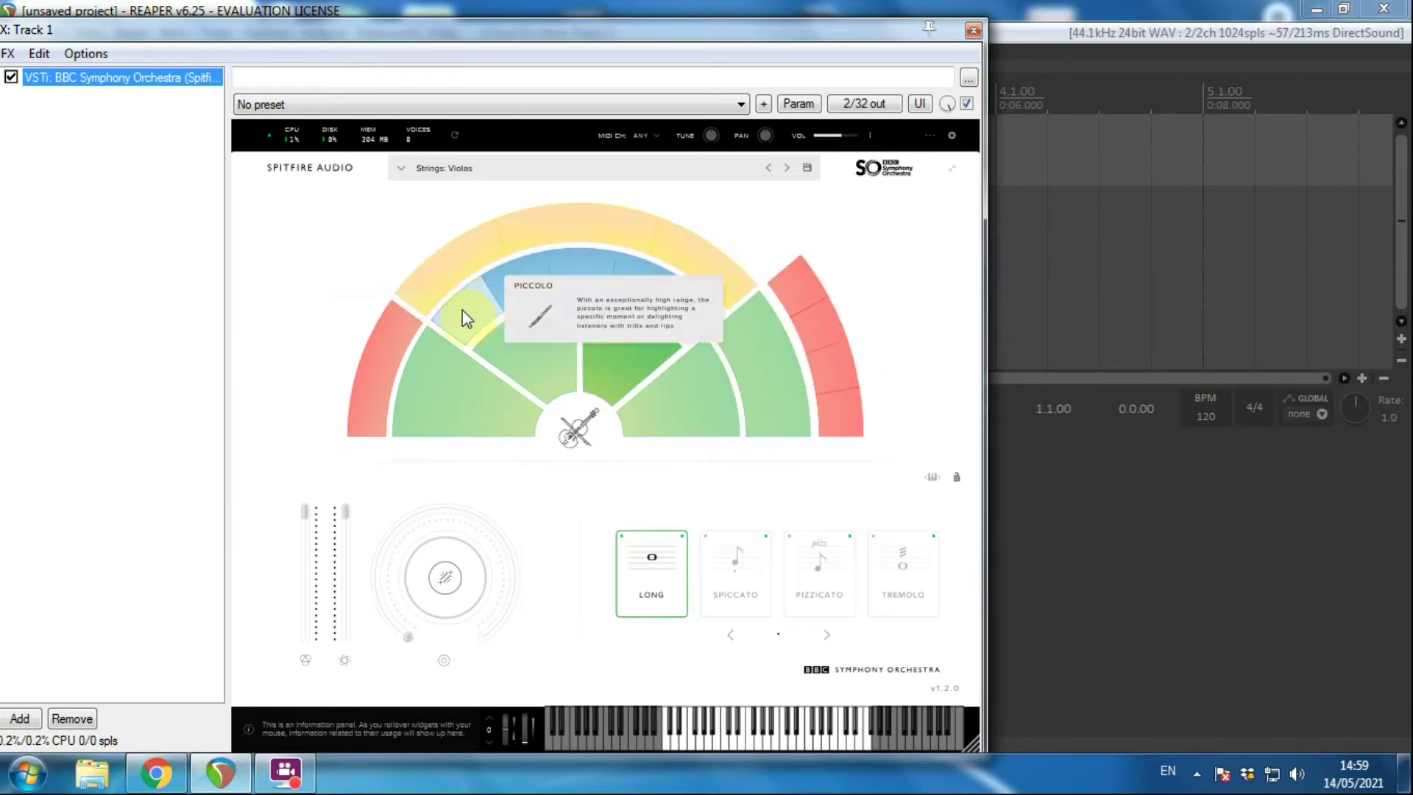
mouse_move(366, 380)
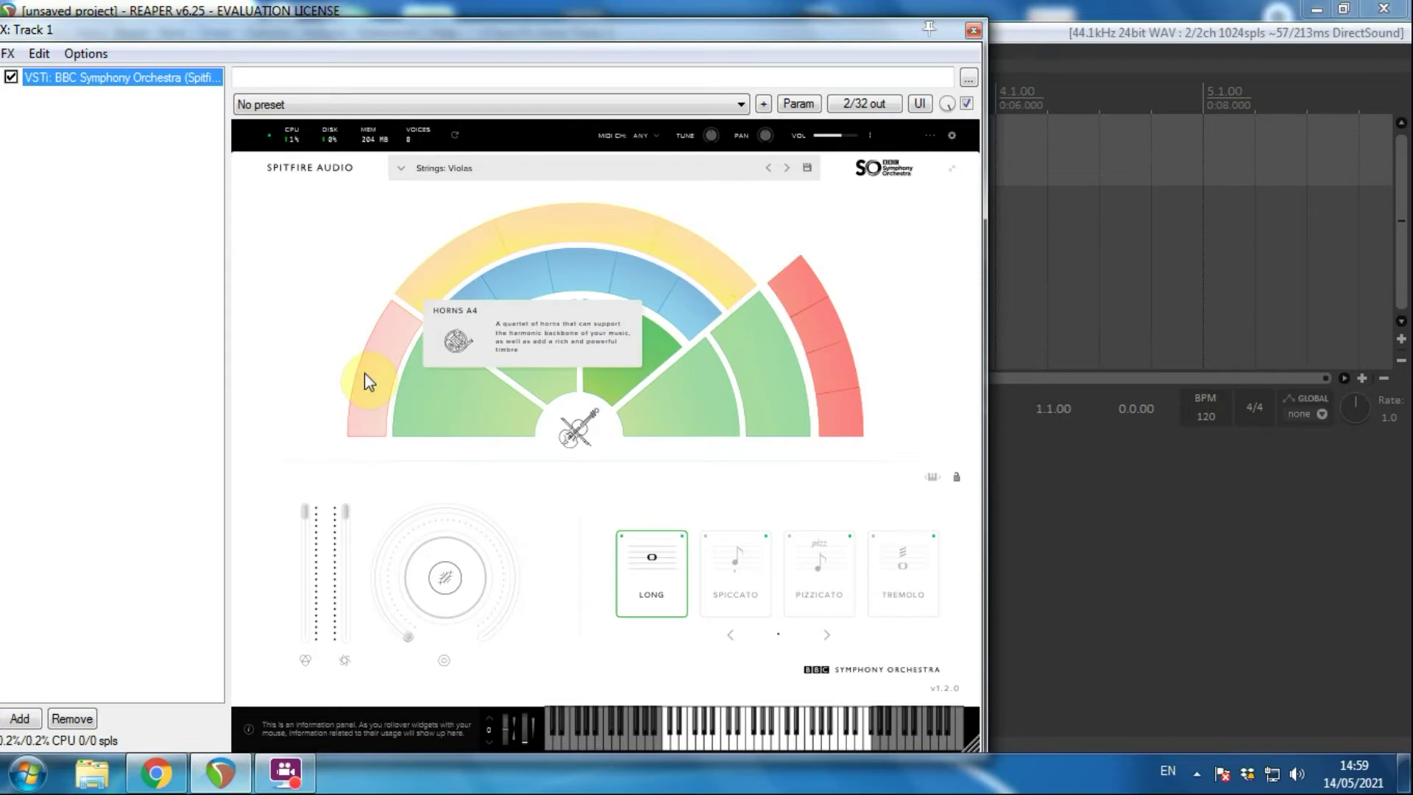
mouse_move(508, 241)
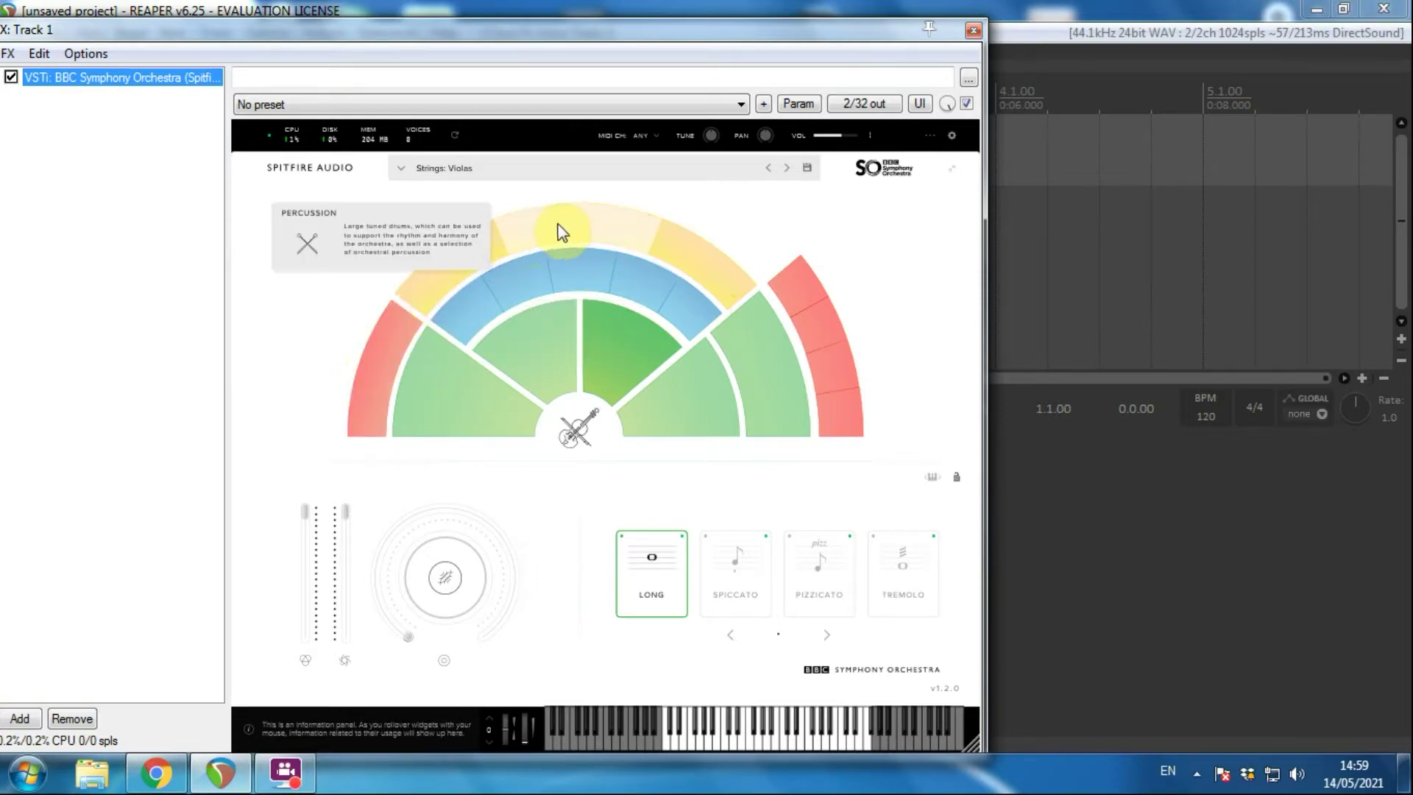
mouse_move(641, 235)
mouse_move(475, 258)
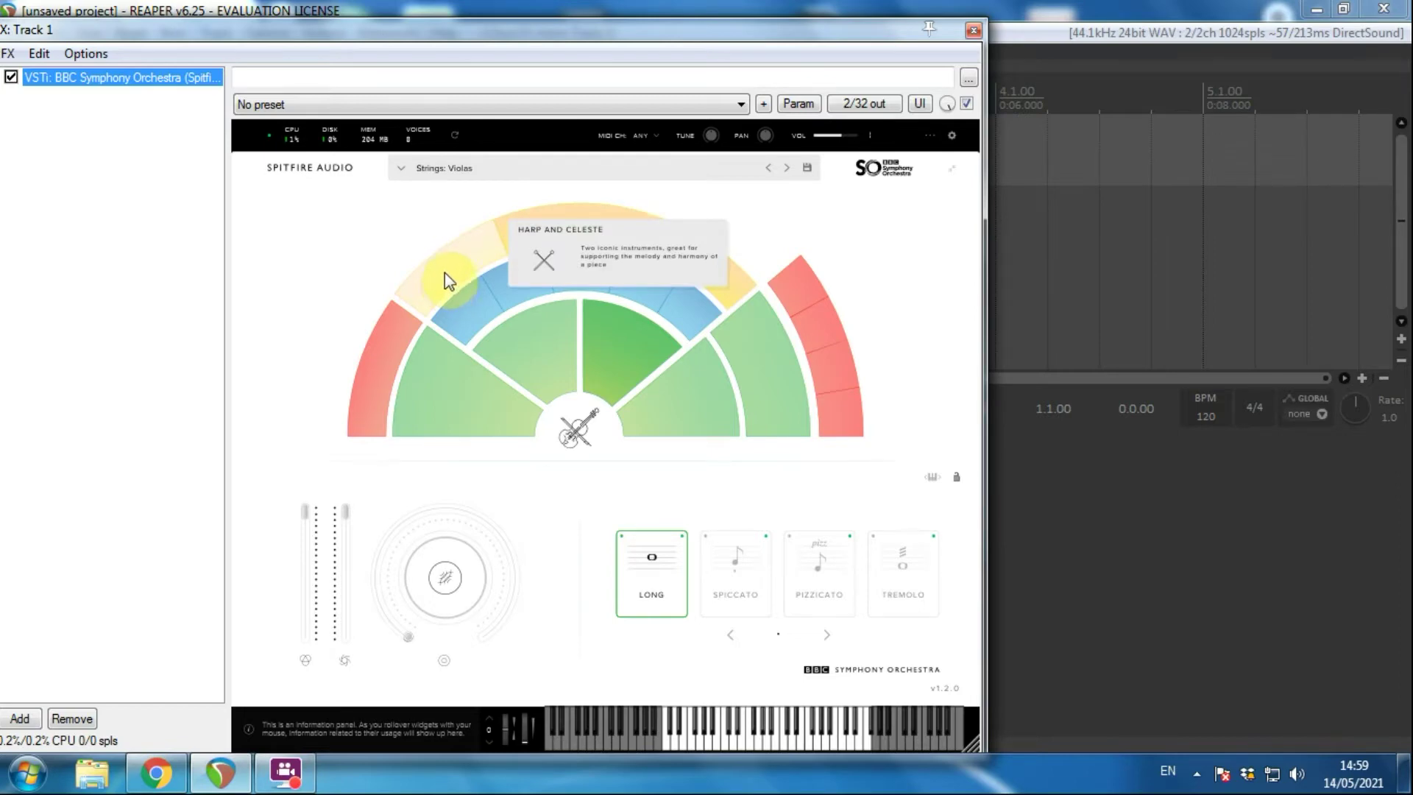
Load the Violins 1 section and audition several notes with the Long technique on the plugin's keyboard
left_click(493, 425)
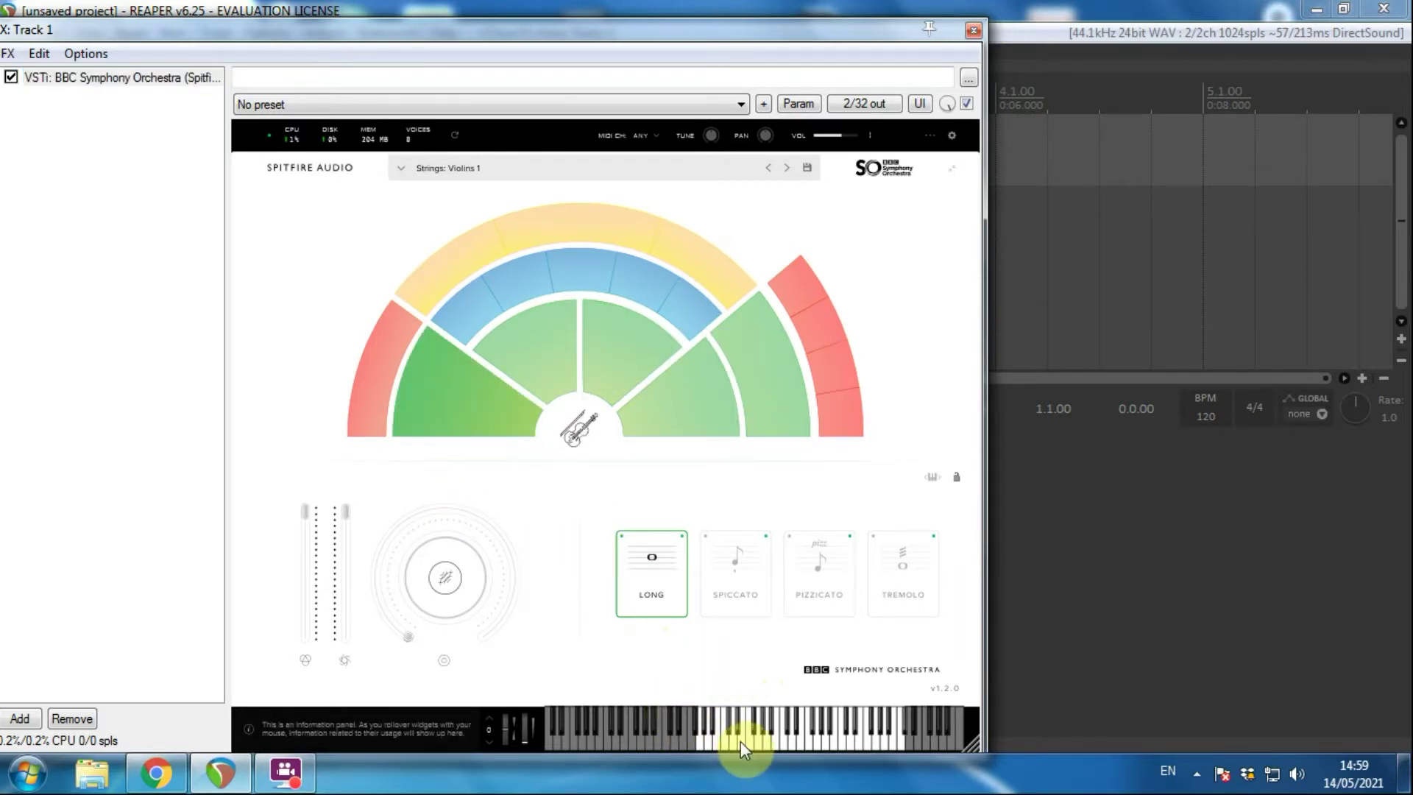
left_click_drag(740, 741, 833, 745)
left_click(781, 744)
Switch Violins 1 to the Spiccato technique and audition two notes
left_click(758, 585)
left_click(792, 736)
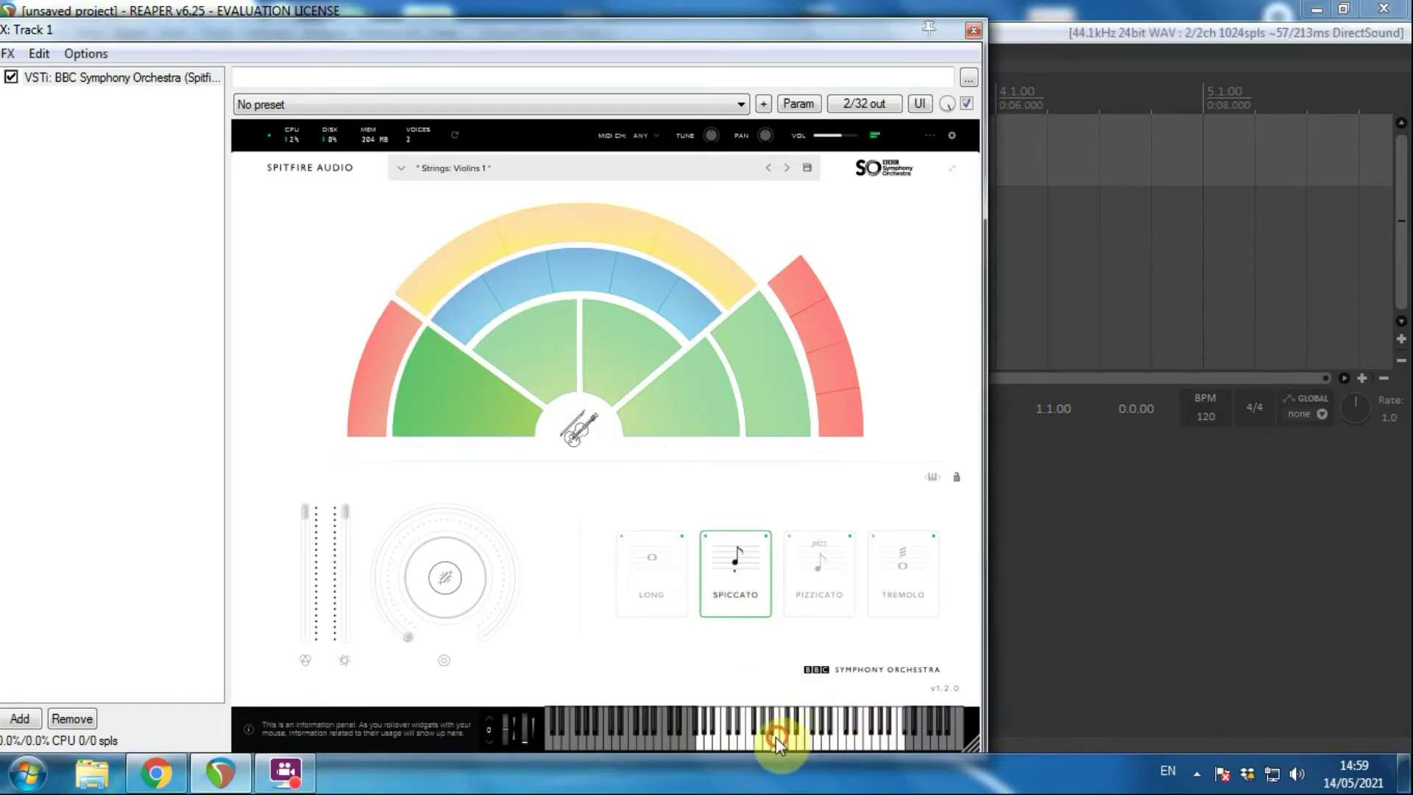
left_click(753, 740)
Audition a note of Violins 1 with the Pizzicato technique and another with Tremolo
left_click(820, 593)
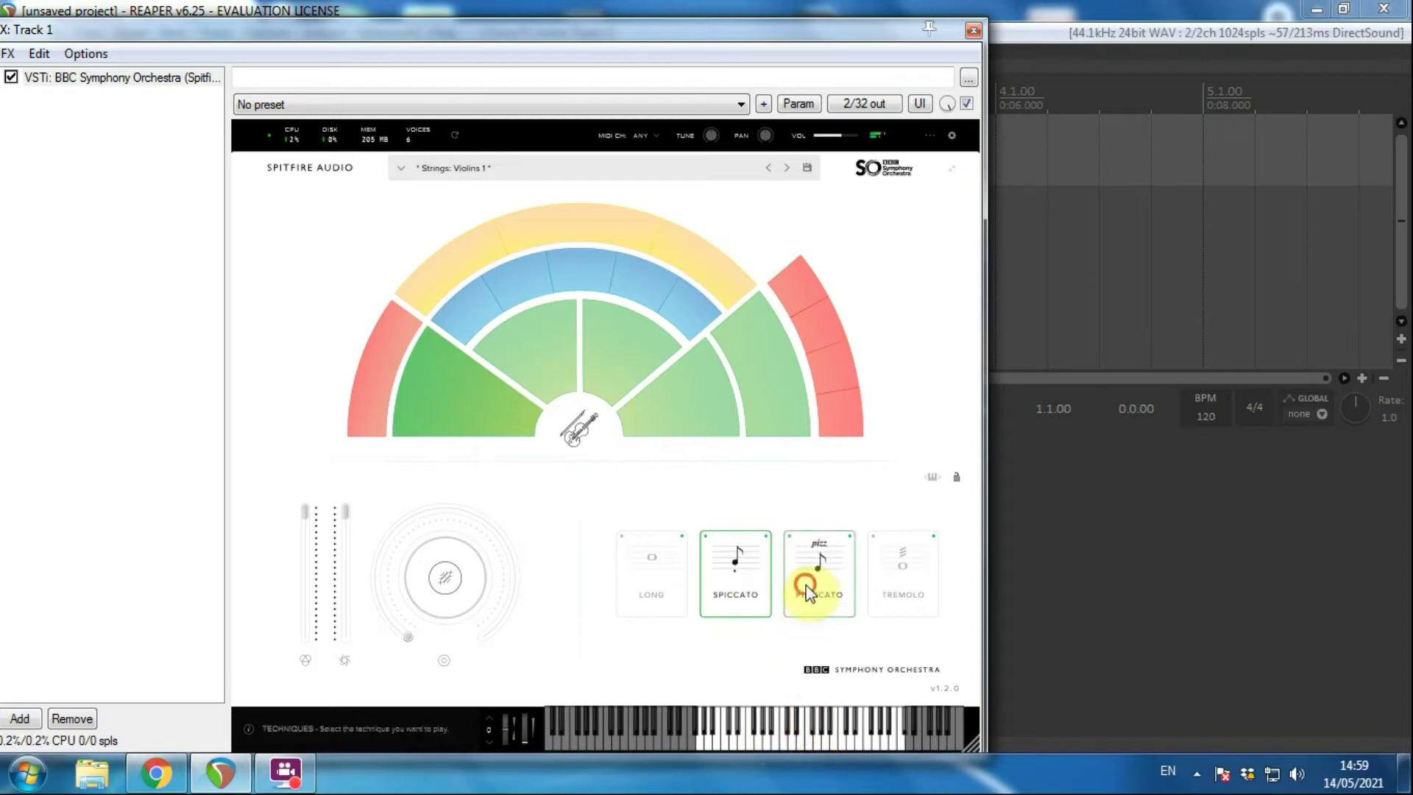
left_click(828, 739)
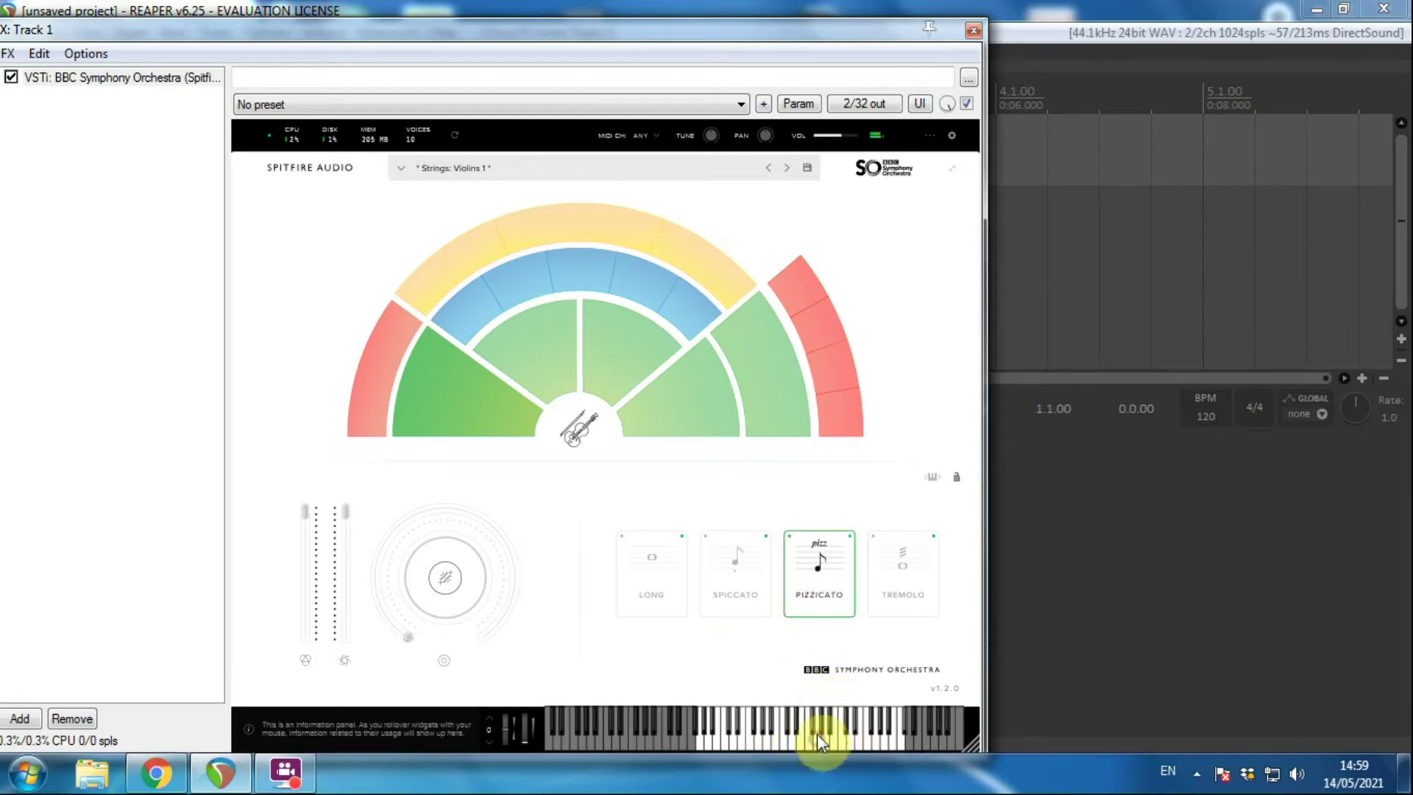
left_click(922, 597)
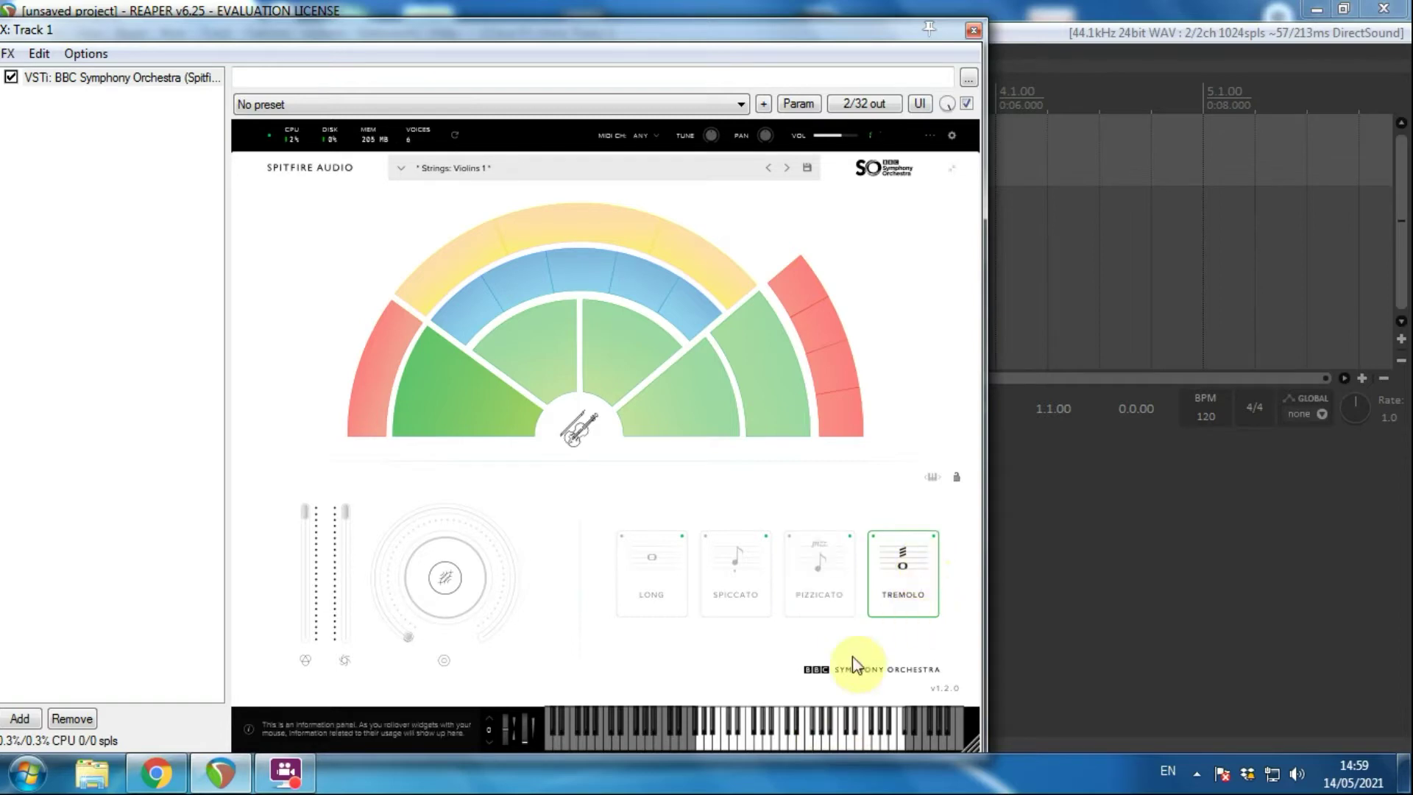
left_click(813, 740)
Play a Violins 1 note with the Long technique again, and select Spiccato for comparison
left_click(661, 594)
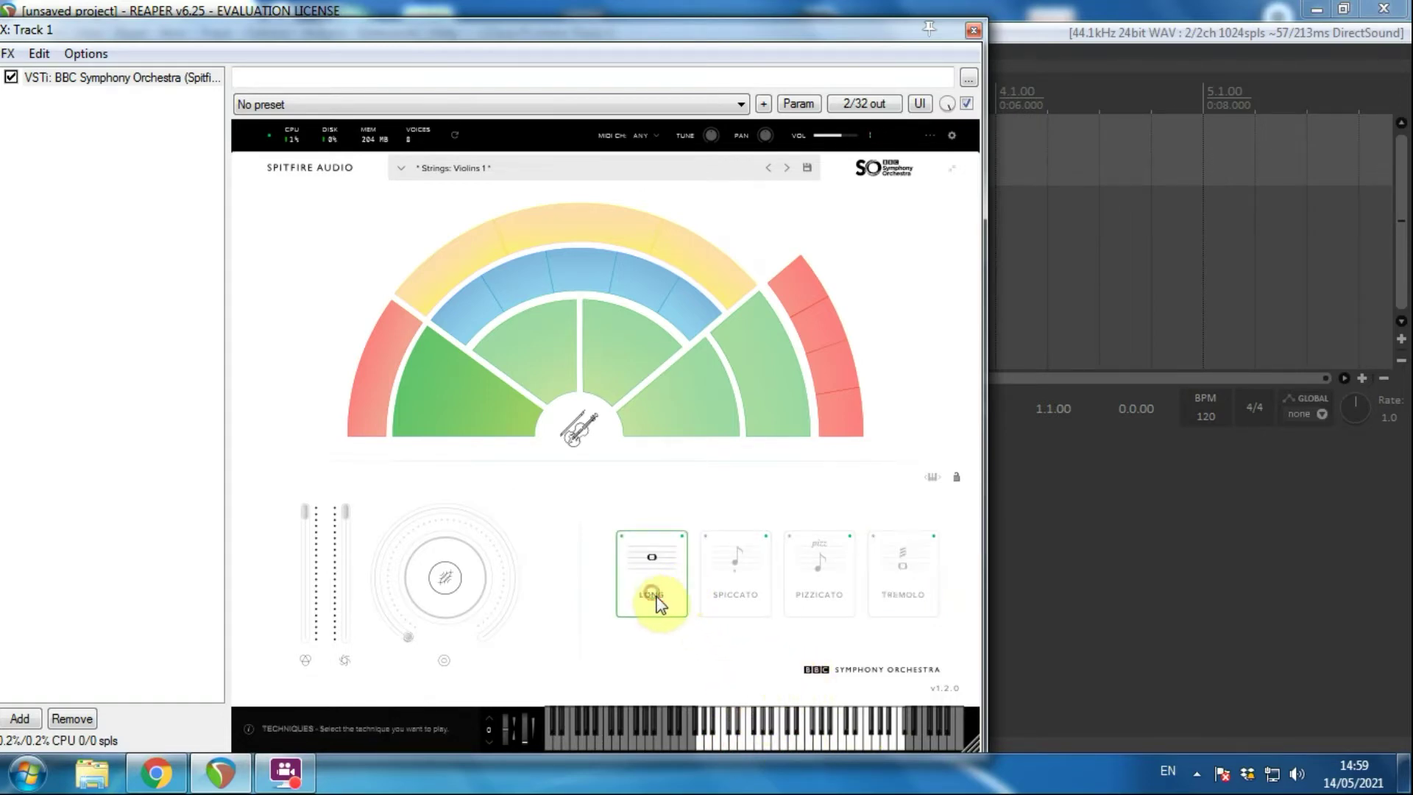
left_click(753, 745)
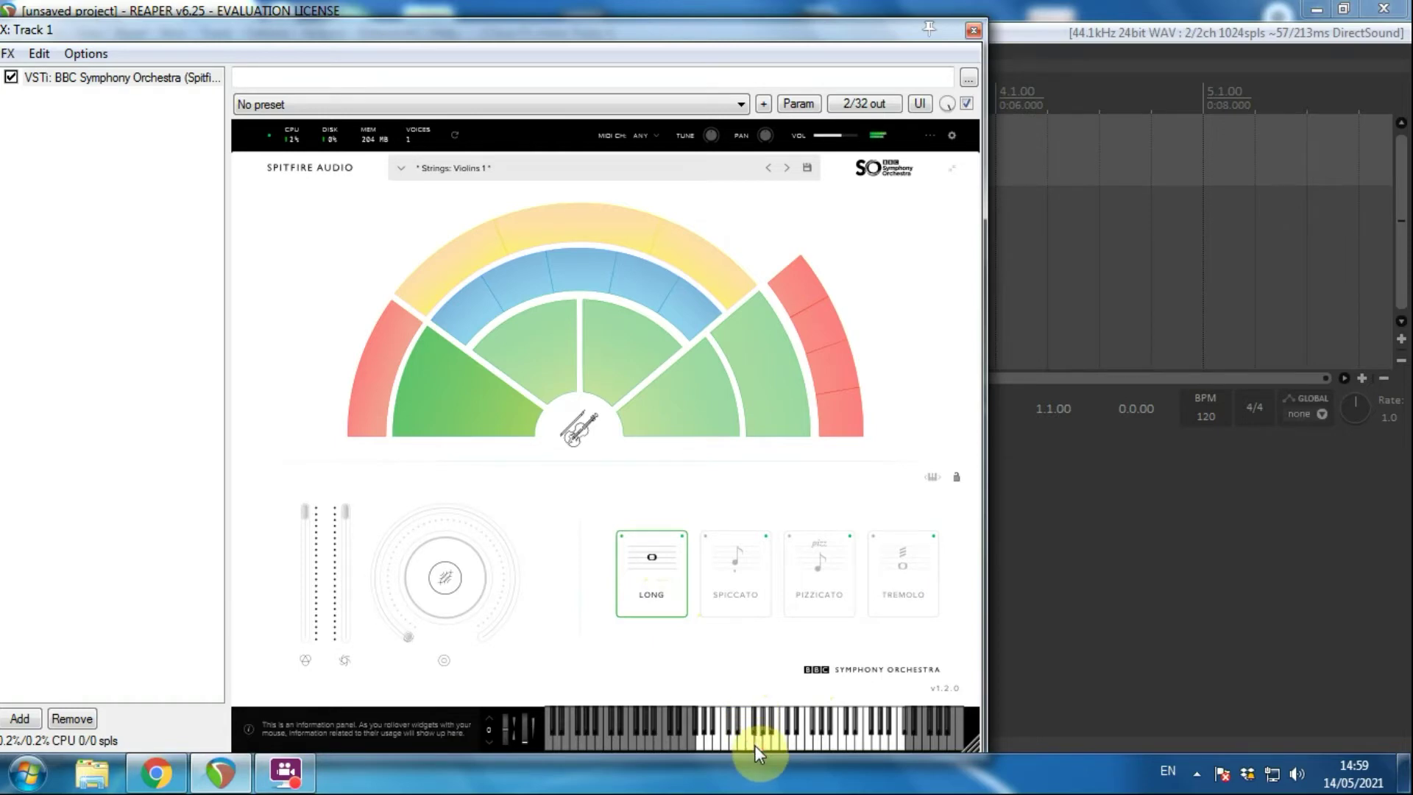
left_click(737, 611)
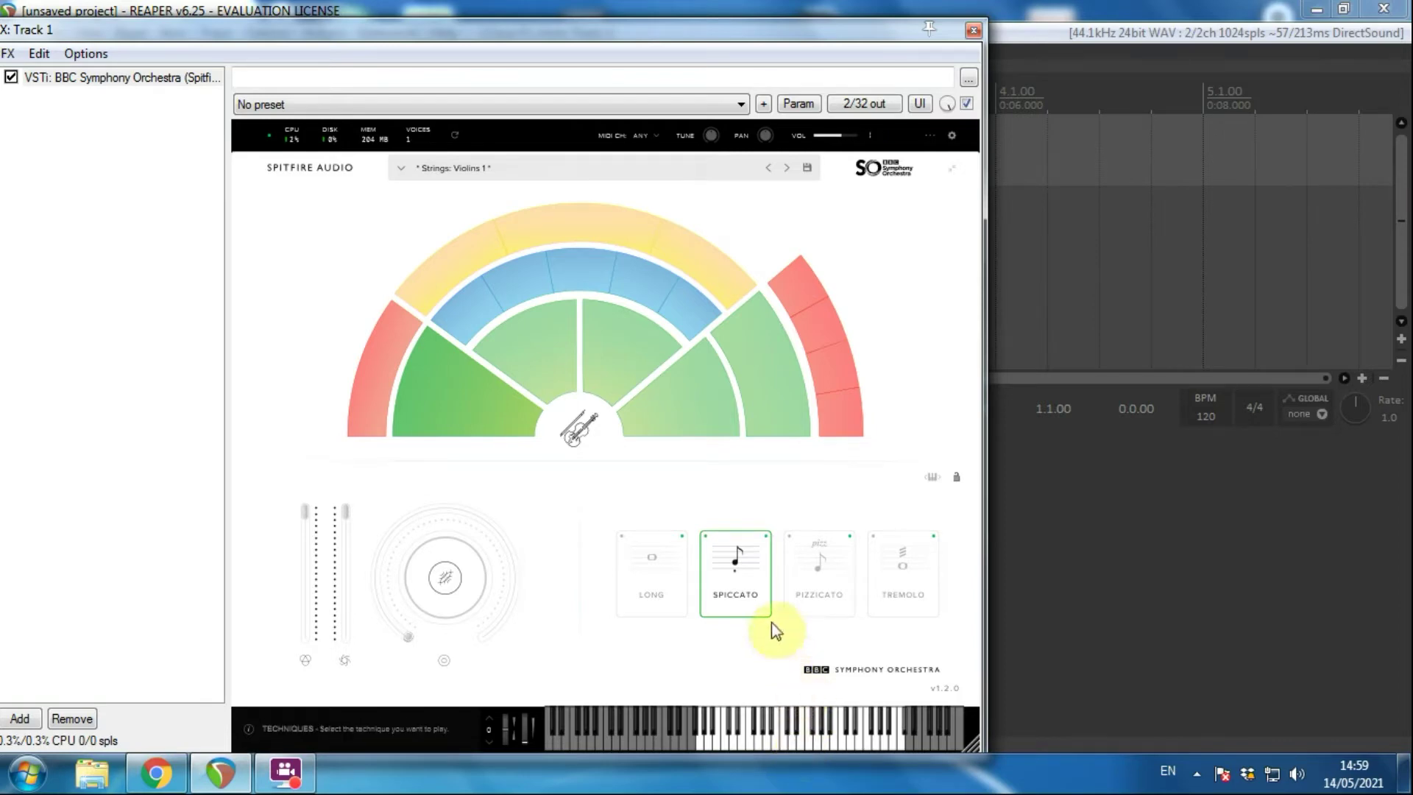
Compare Violins 1 in Pizzicato and Tremolo by playing notes with each technique in turn
left_click(808, 589)
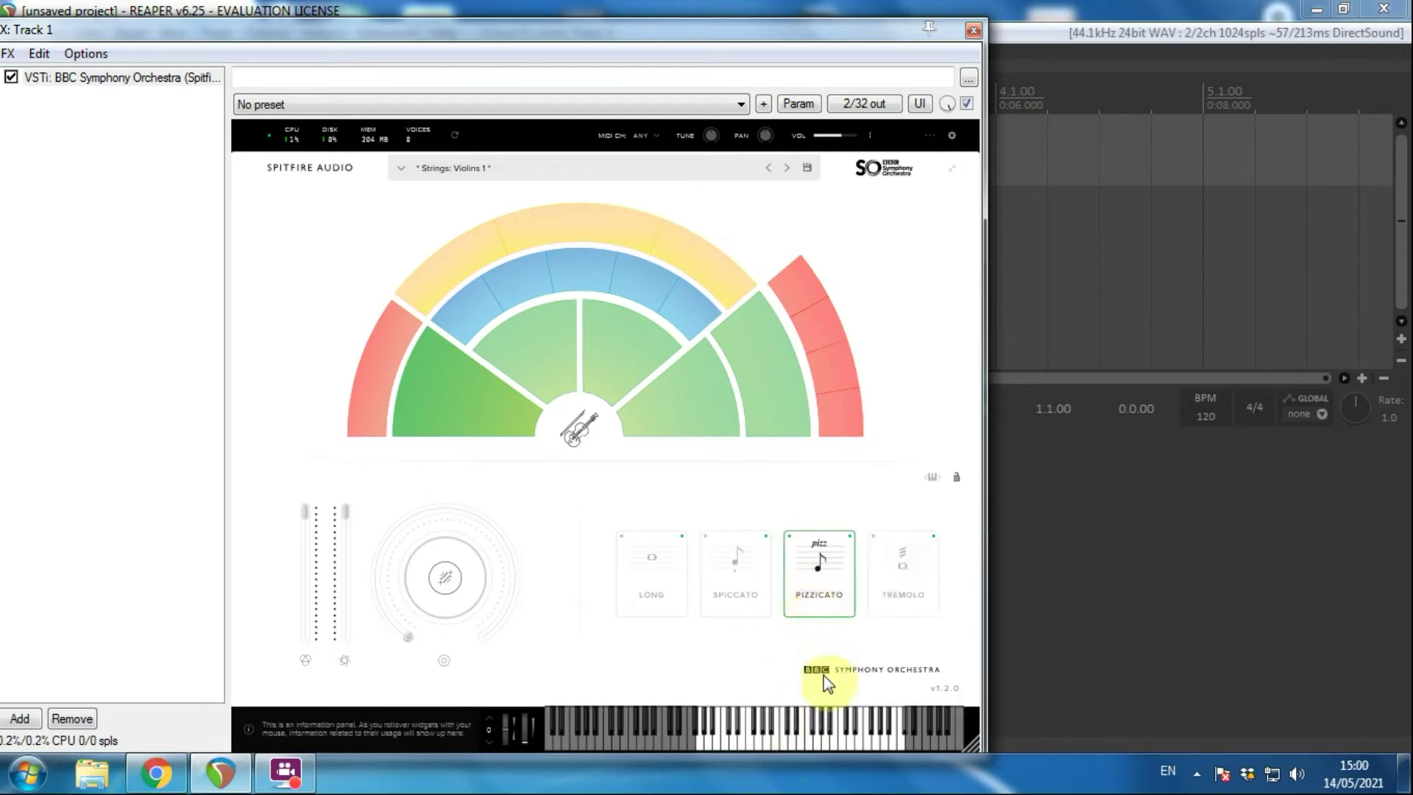
left_click(827, 744)
left_click(804, 739)
left_click(894, 603)
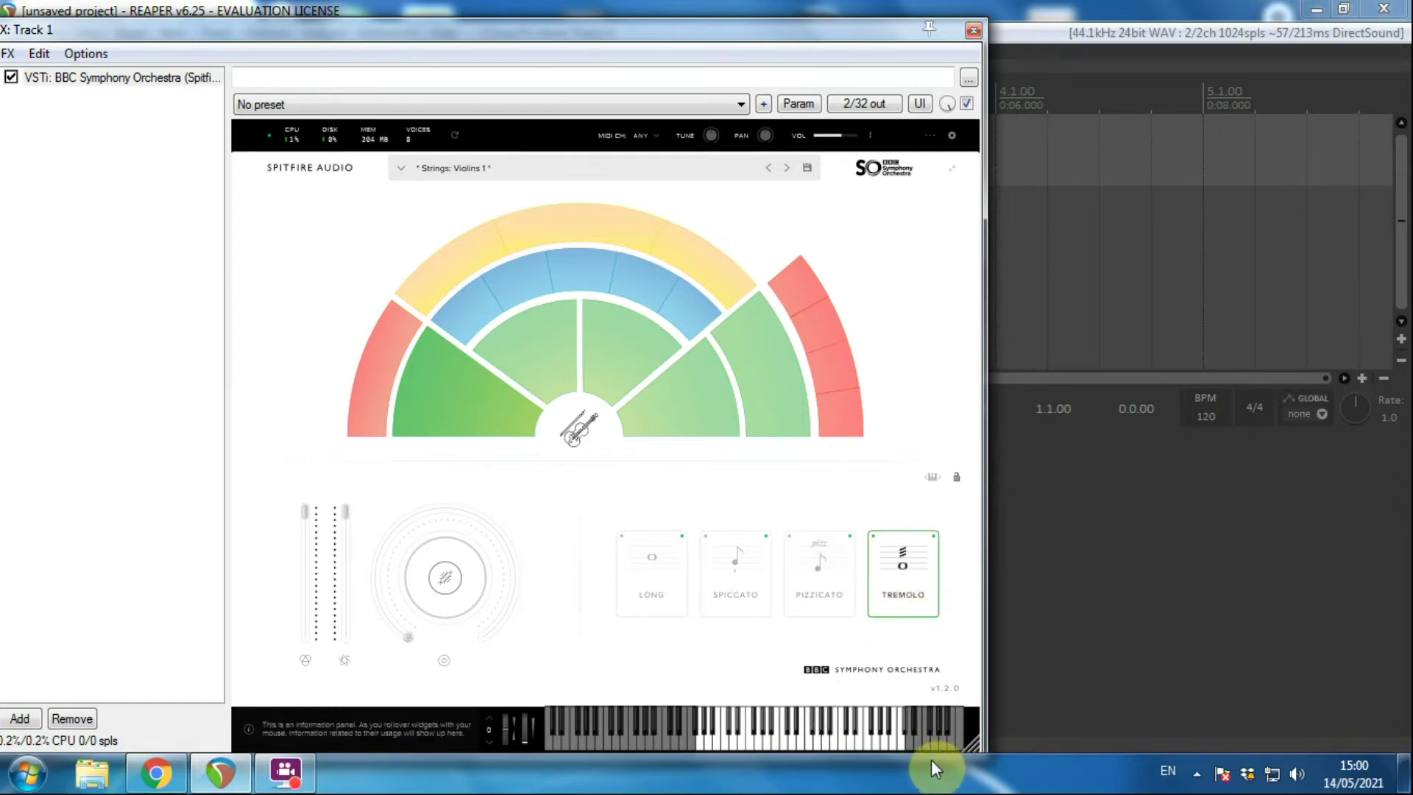
left_click(889, 740)
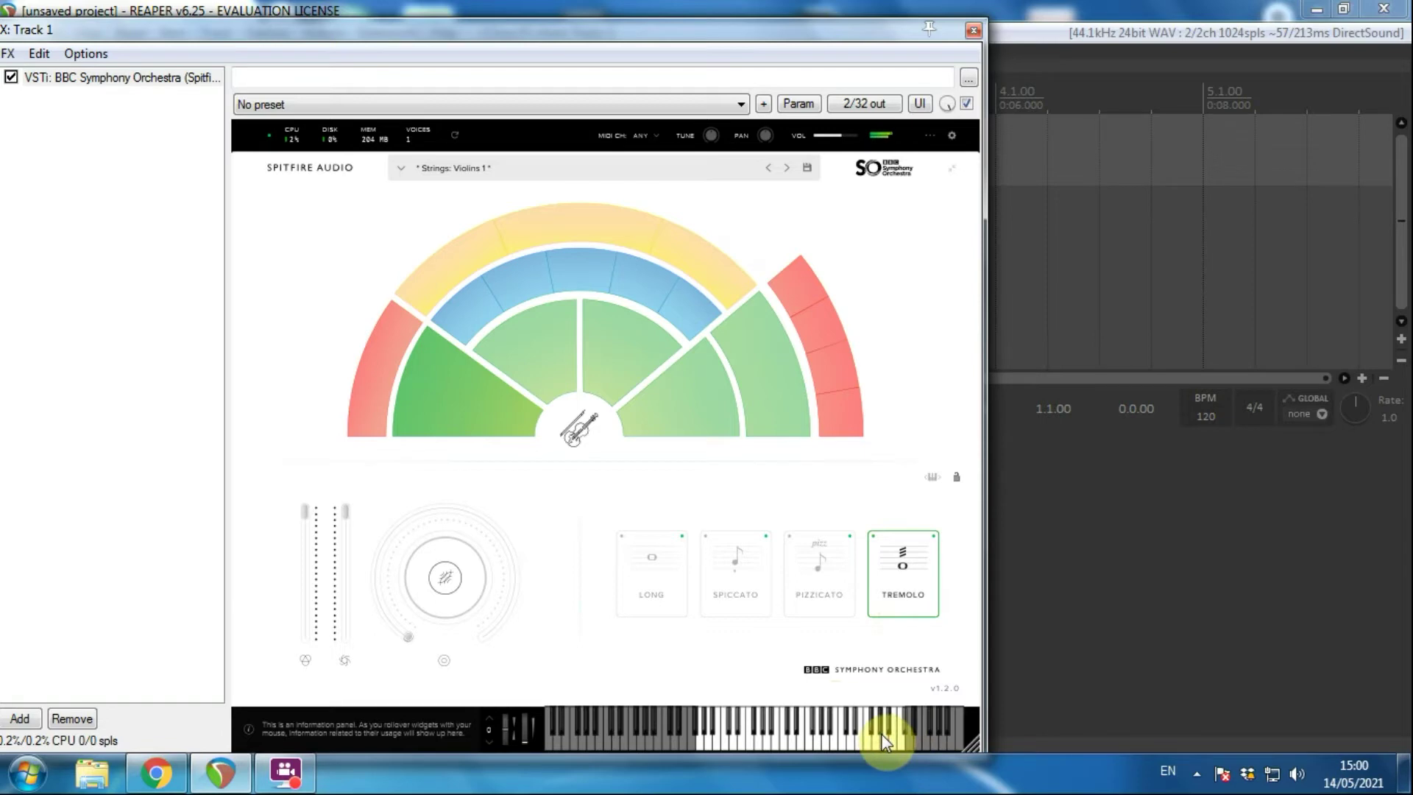
Load the Violins 2 section and compare its description with that of Violins 1
left_click(549, 373)
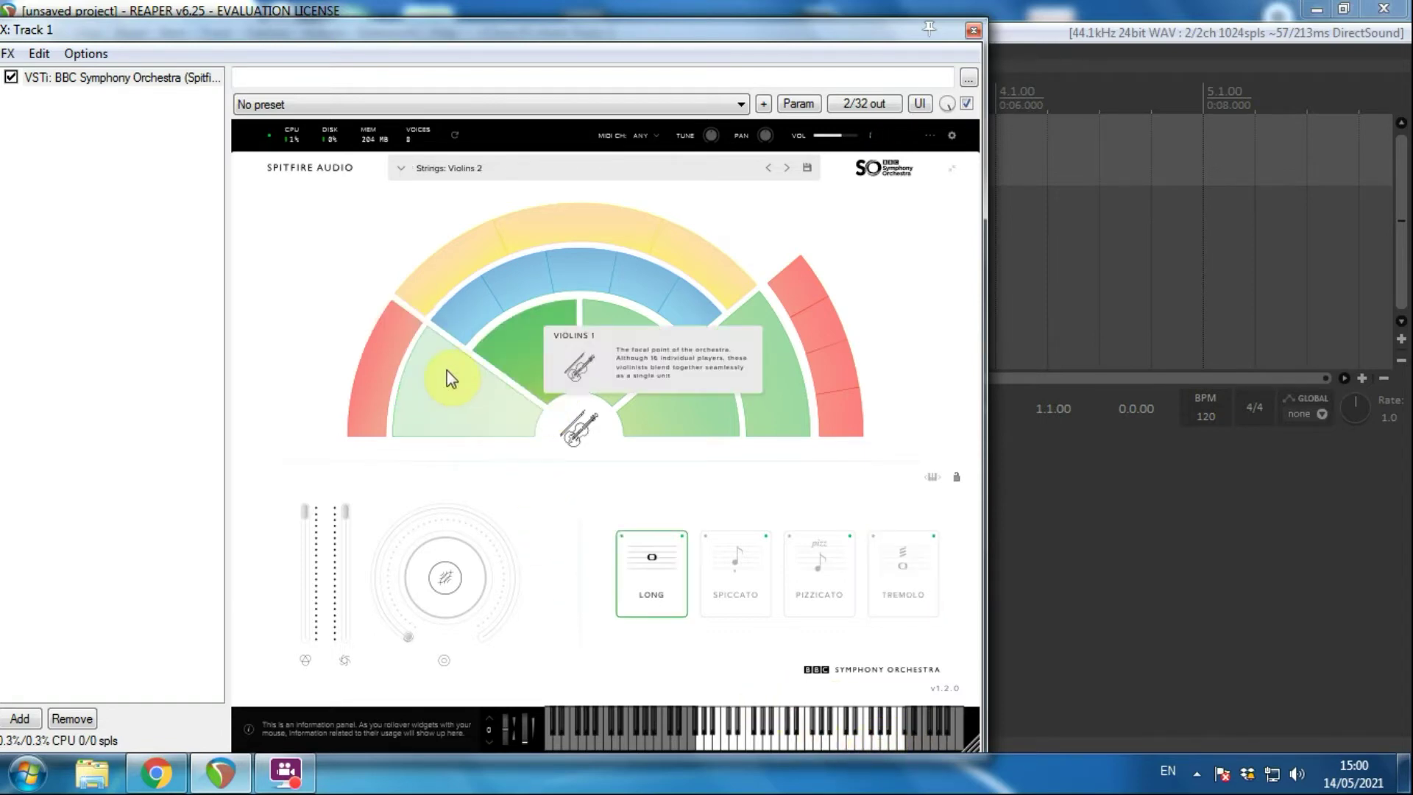
mouse_move(625, 356)
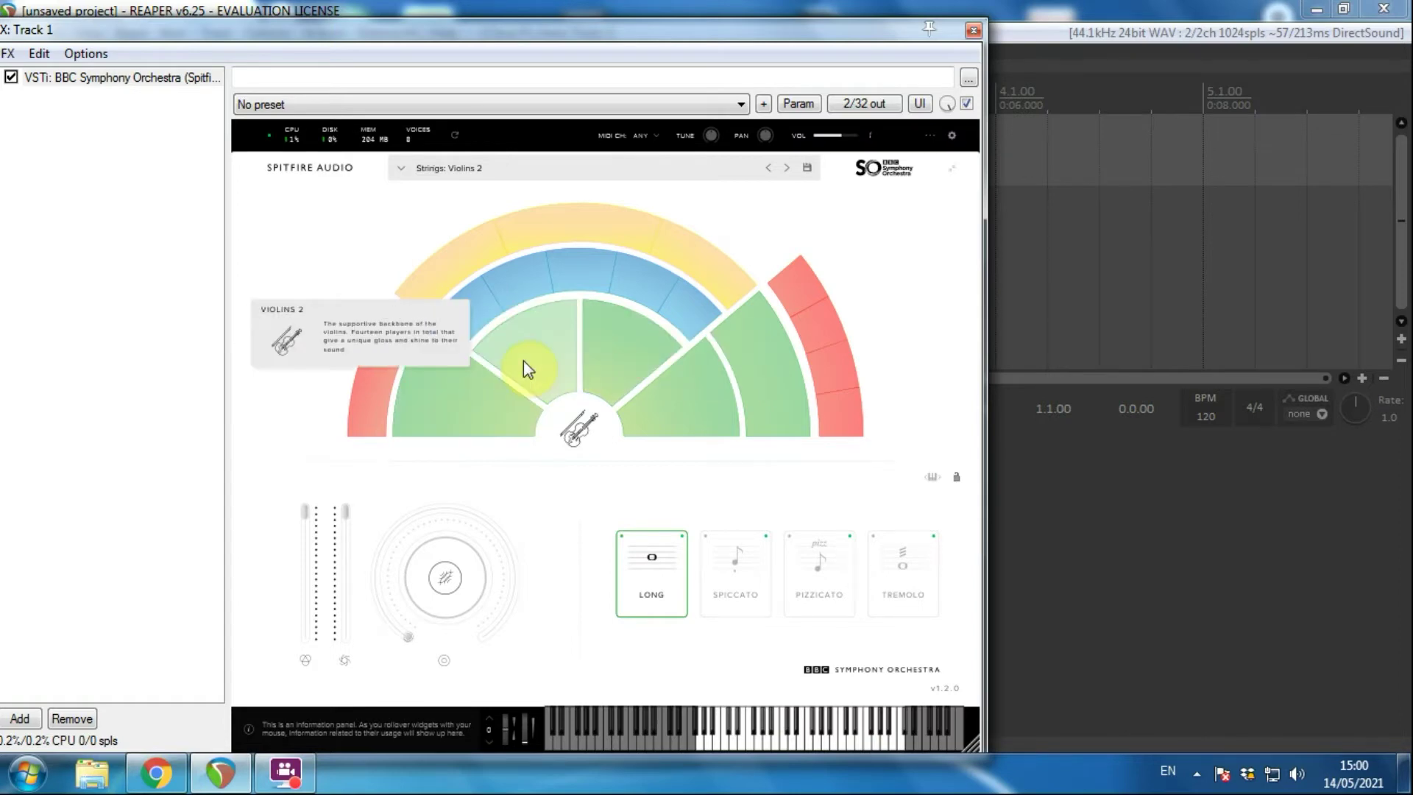
mouse_move(494, 410)
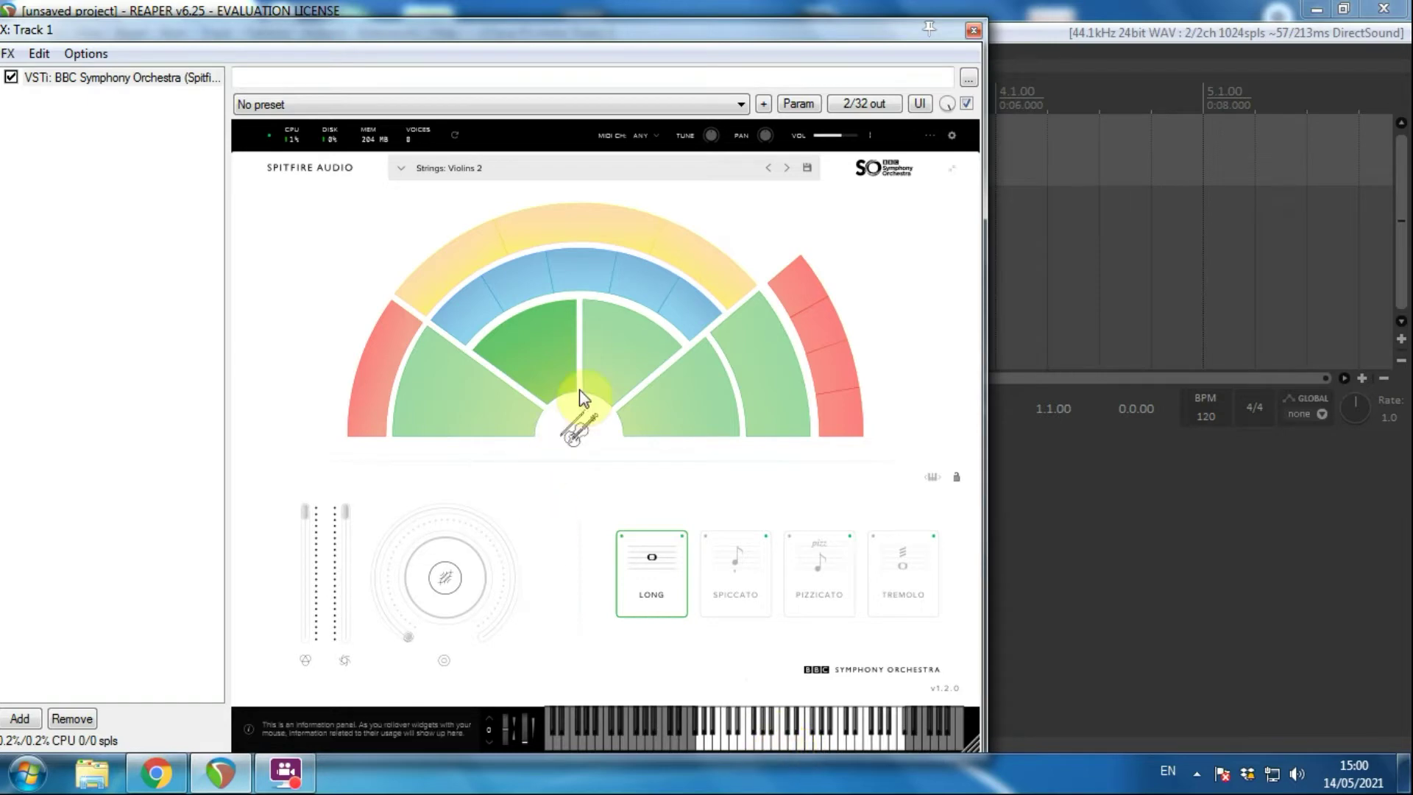
Load the Violas section and audition notes with the Long technique and with Spiccato
left_click(600, 367)
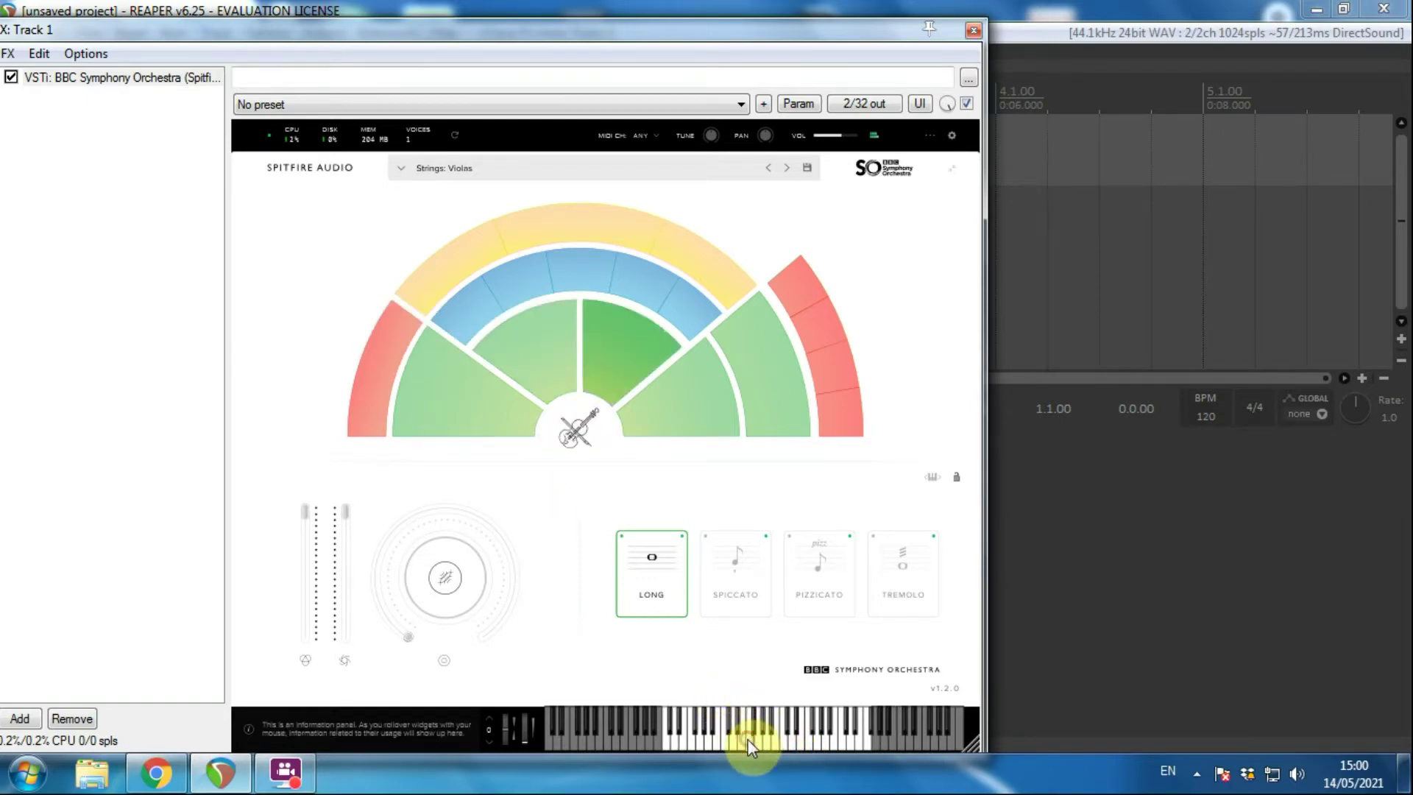
left_click(705, 742)
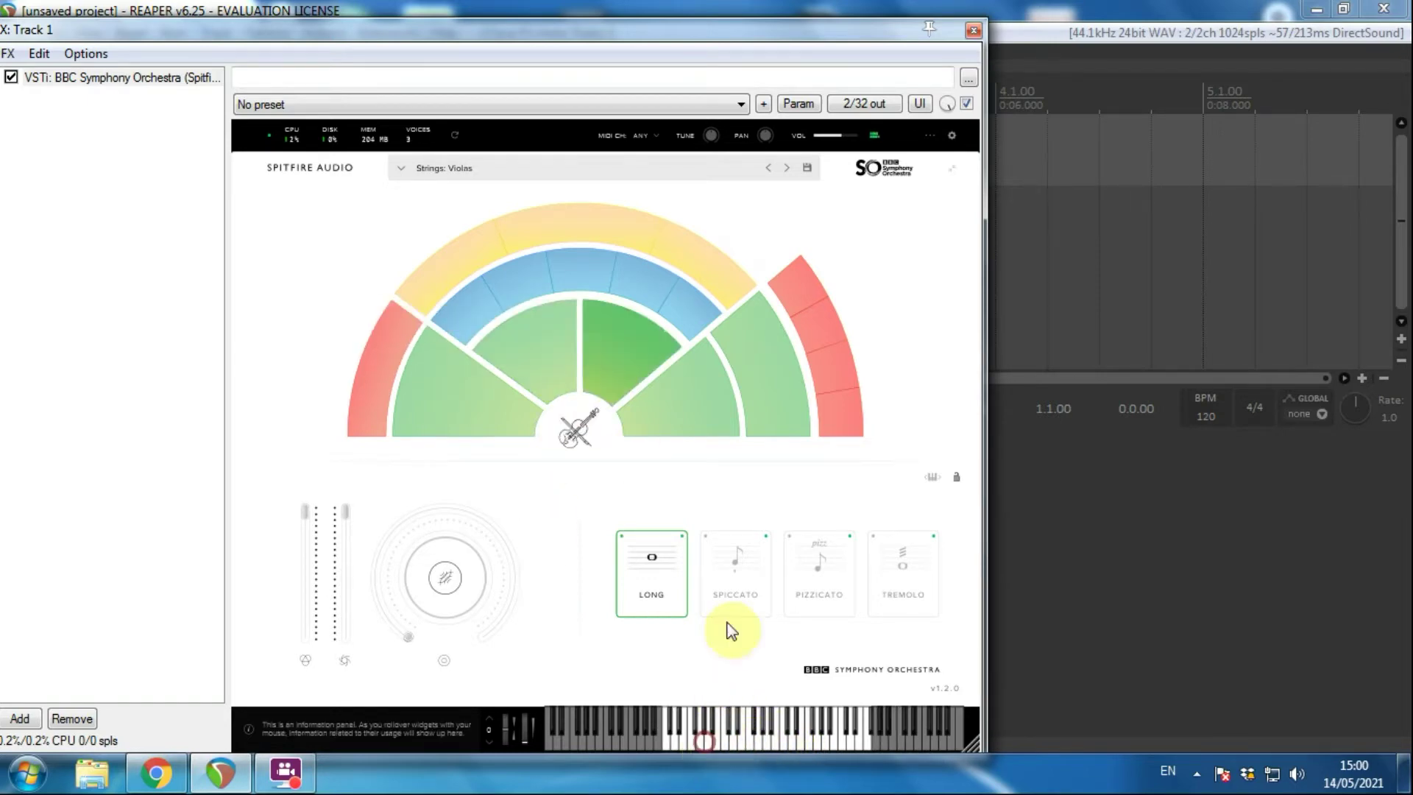
left_click(728, 581)
left_click(774, 736)
left_click(812, 742)
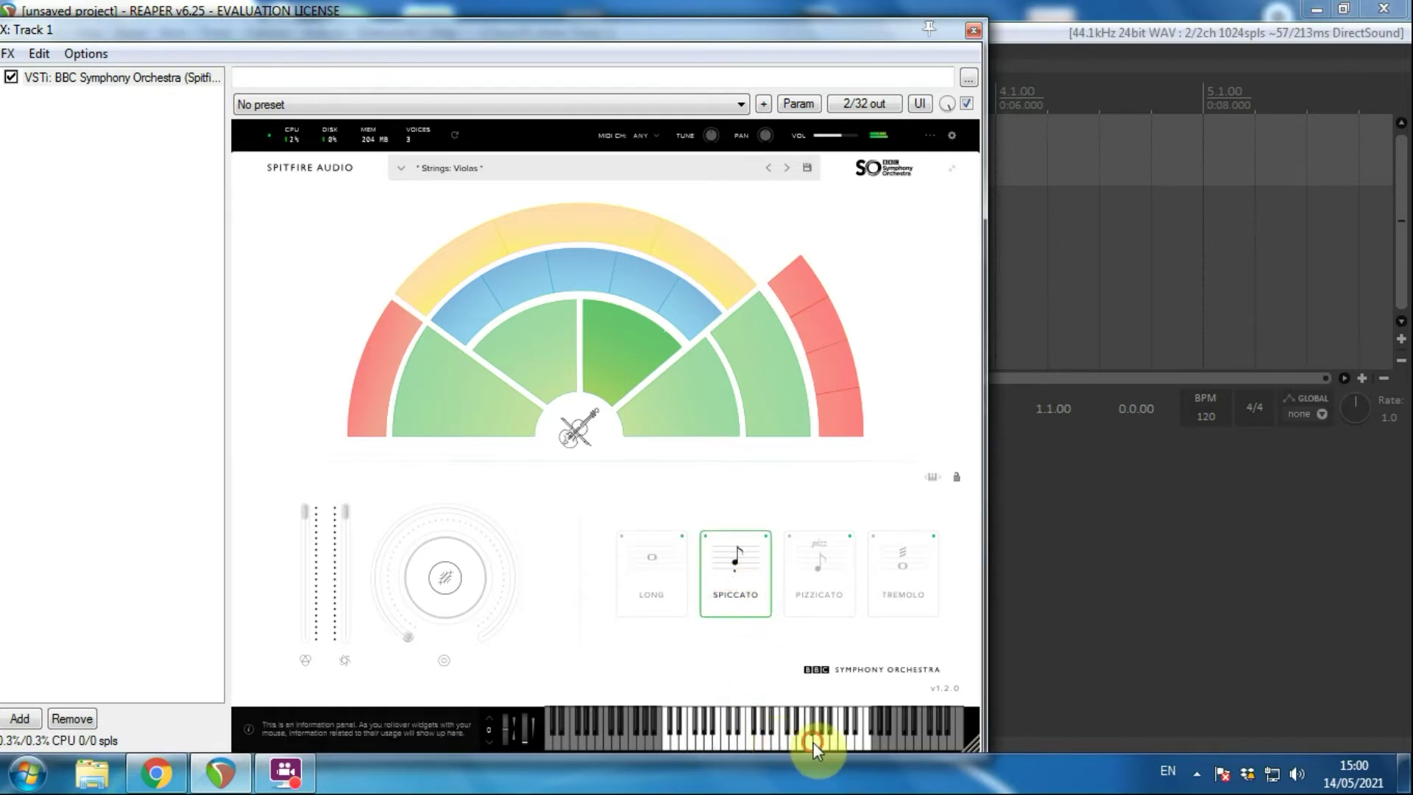
Audition Violas notes with the Pizzicato technique and with Tremolo
left_click(829, 573)
left_click(822, 744)
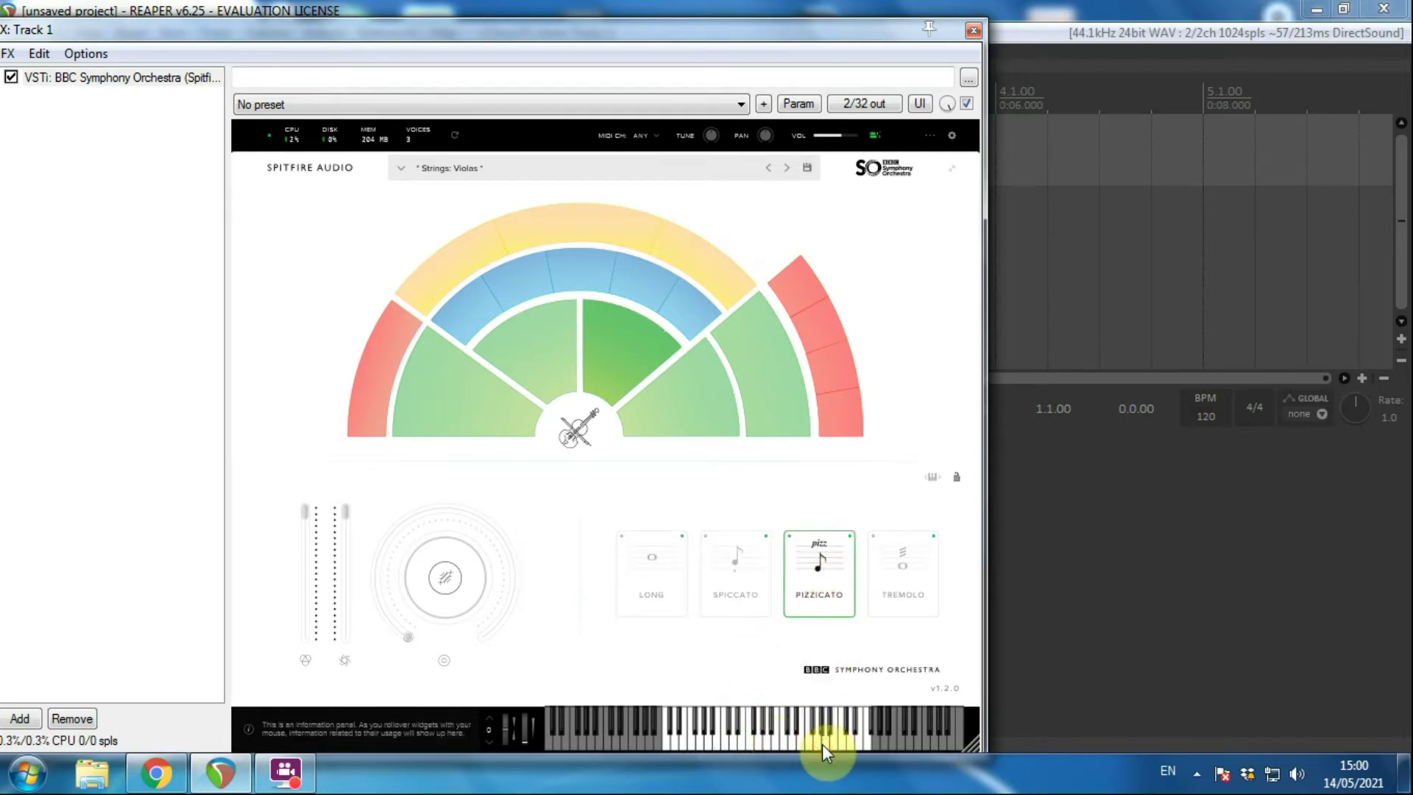
left_click(789, 744)
left_click(870, 590)
left_click(843, 738)
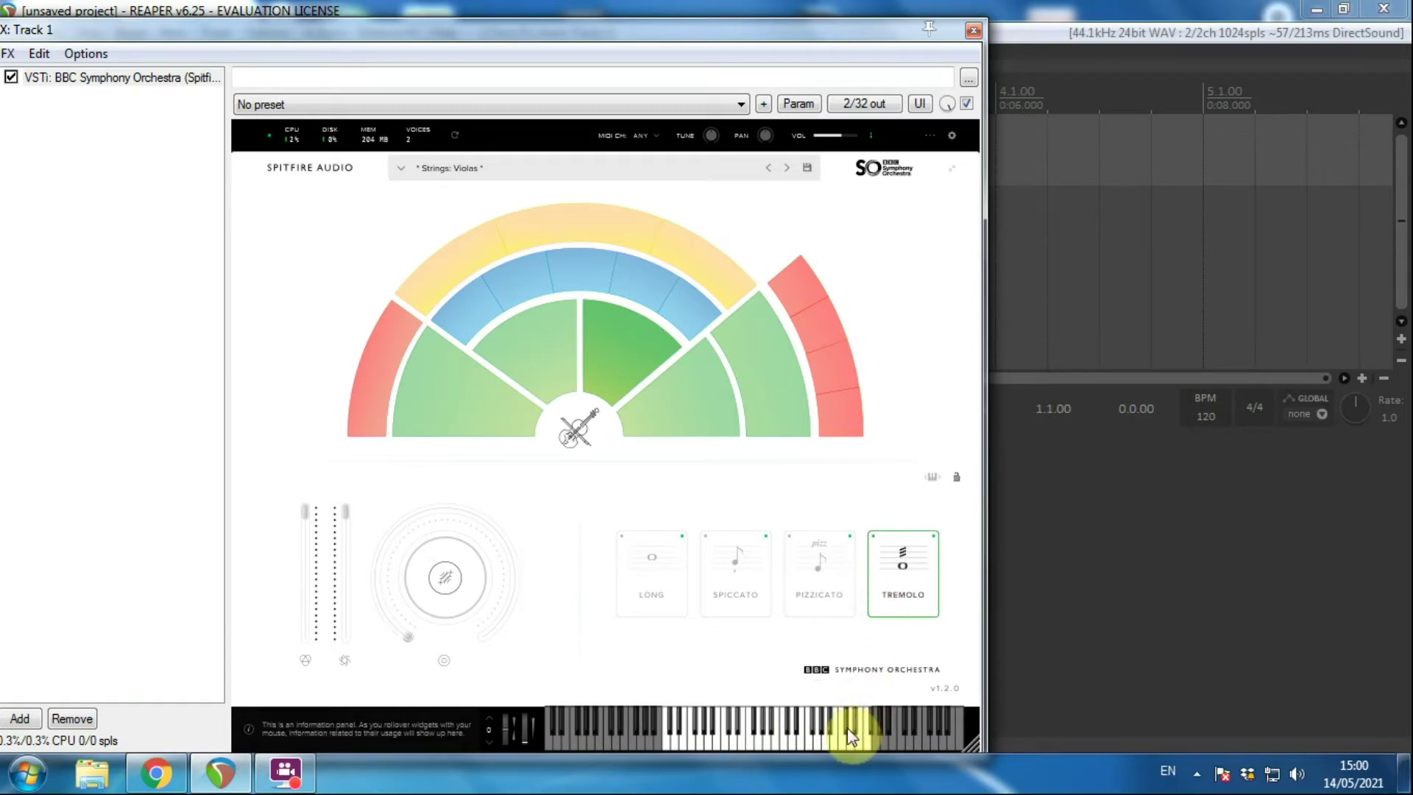
Load the Celli section and the Basses section in turn, playing several notes of each with the Long technique
left_click(695, 418)
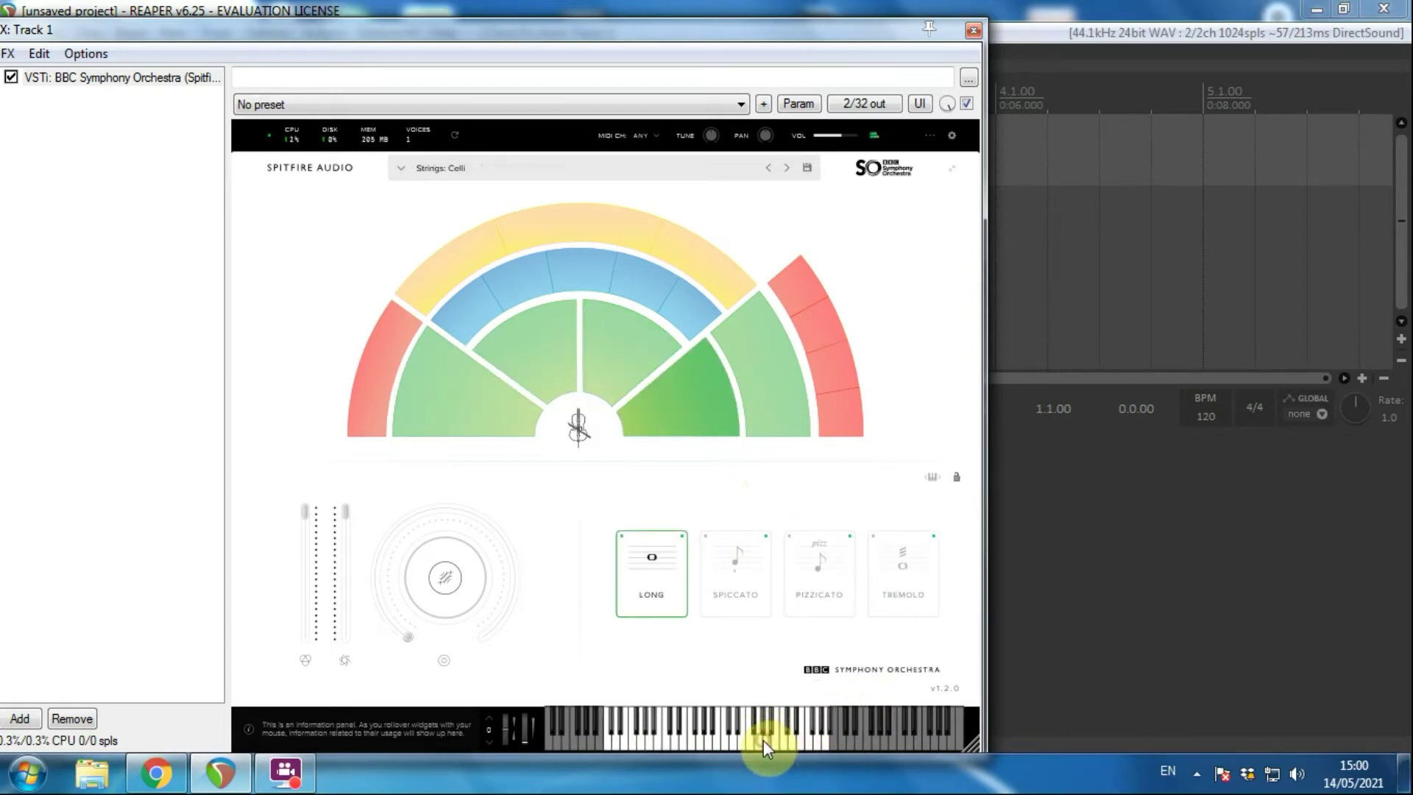
left_click(678, 736)
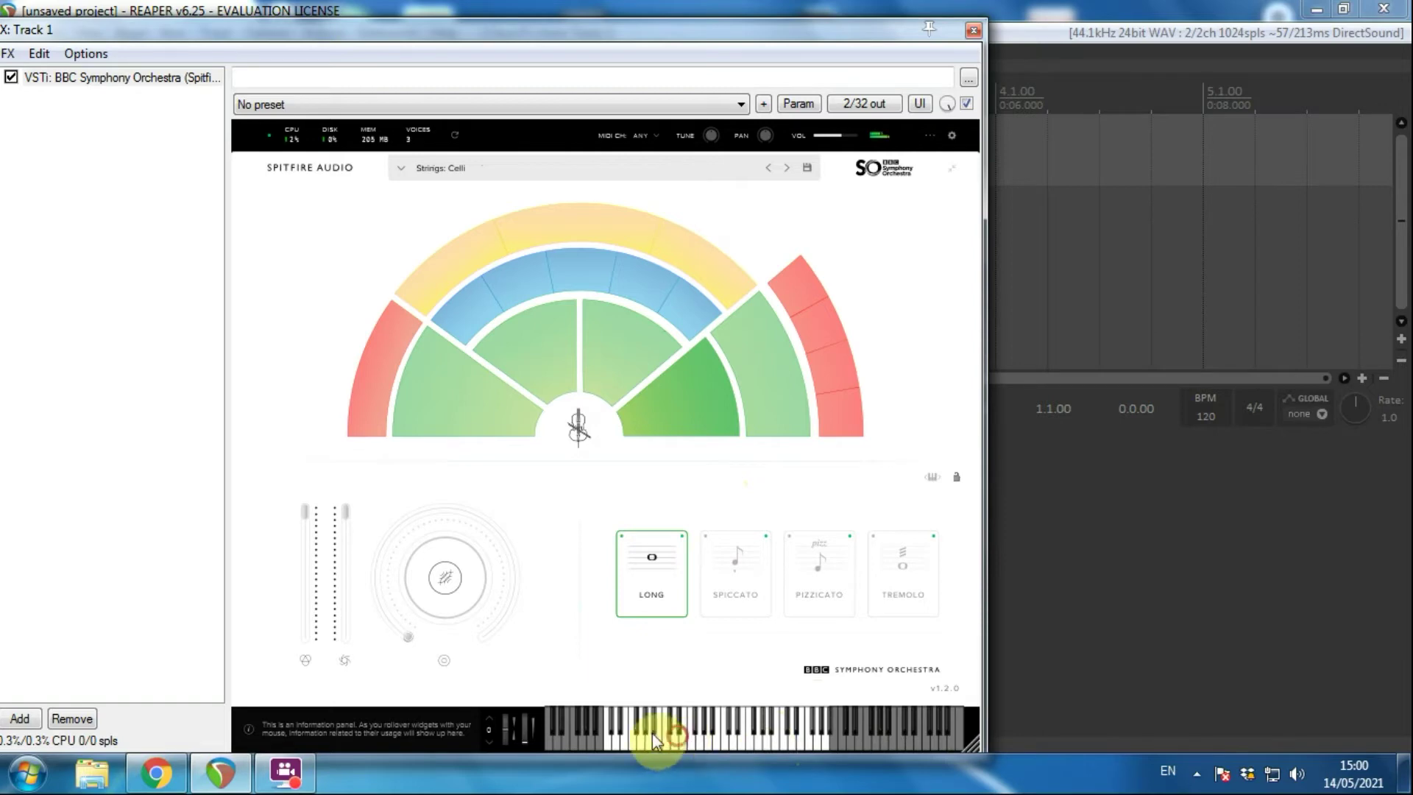
left_click(748, 419)
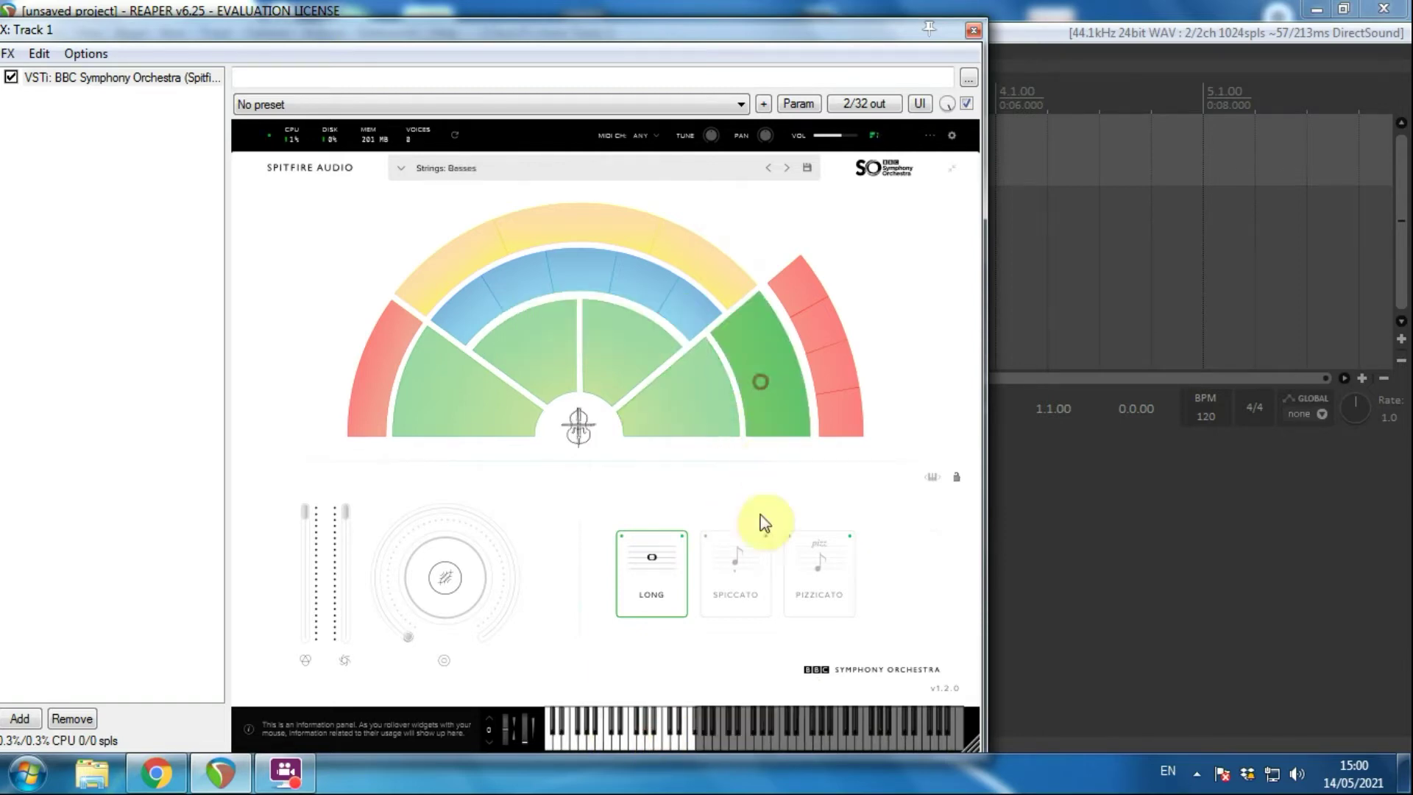
left_click(568, 744)
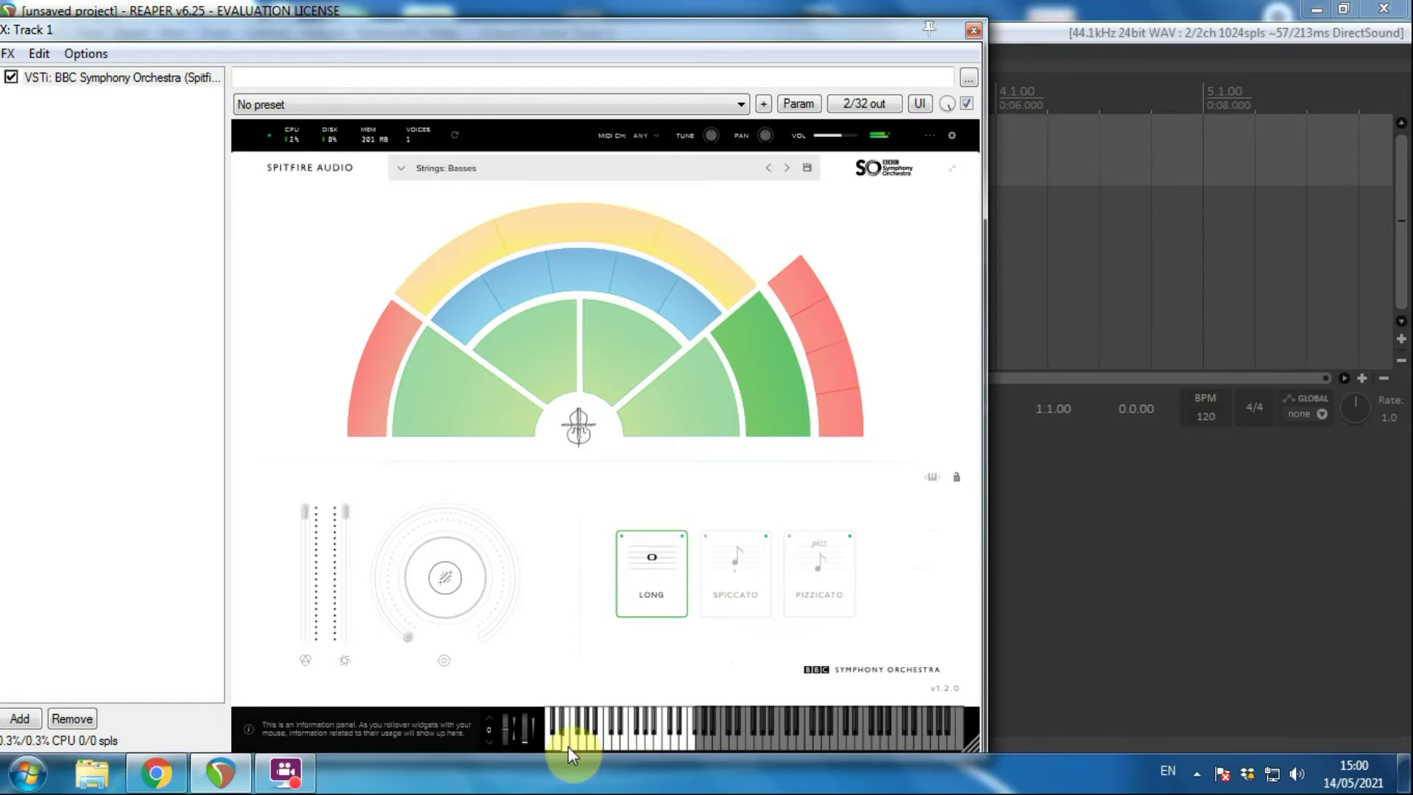
left_click_drag(568, 747, 624, 741)
left_click(658, 736)
left_click(660, 735)
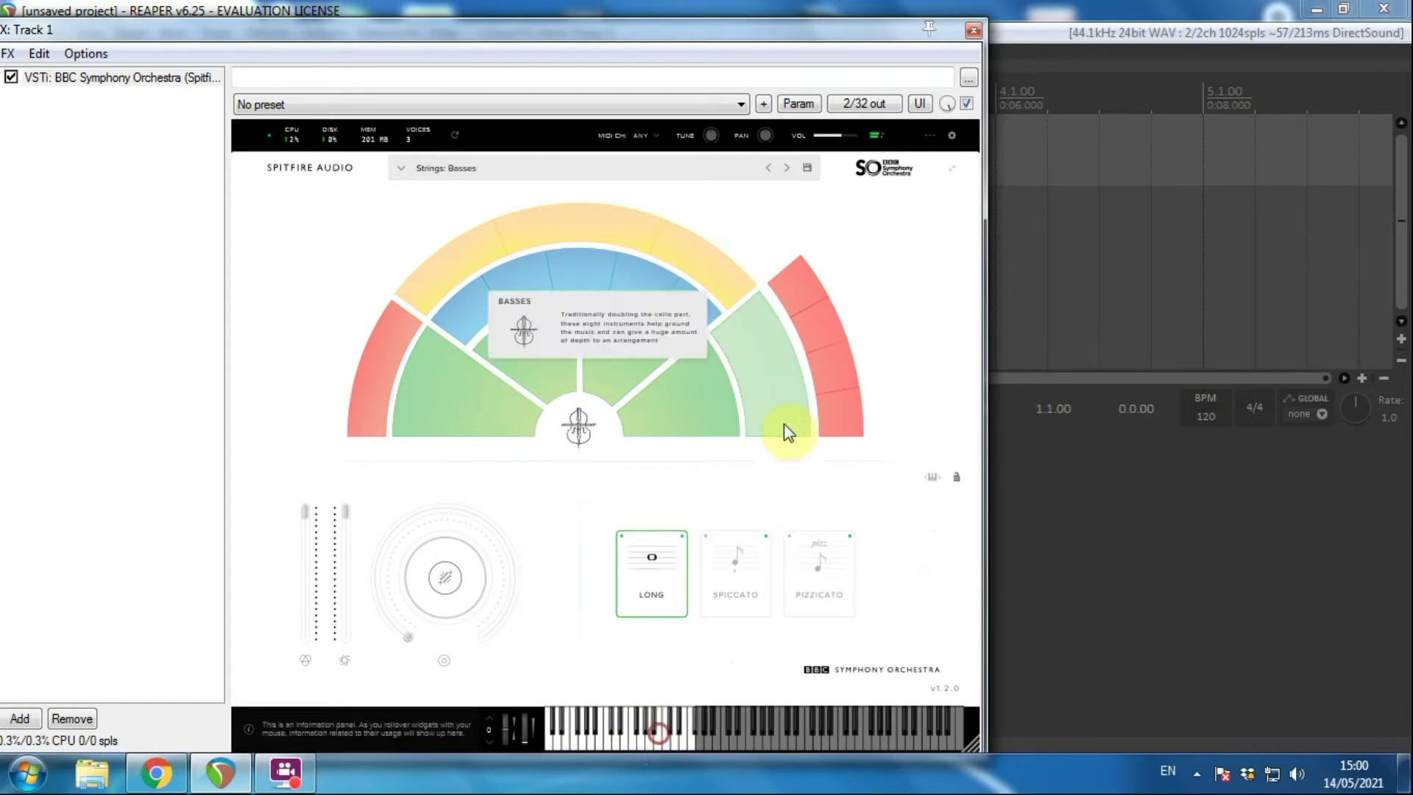
Audition the brass instruments Bass Trombones a2, Tuba, Tenor Trombones a3 and Trumpets a3 in turn with the Long technique
left_click(791, 409)
left_click(849, 384)
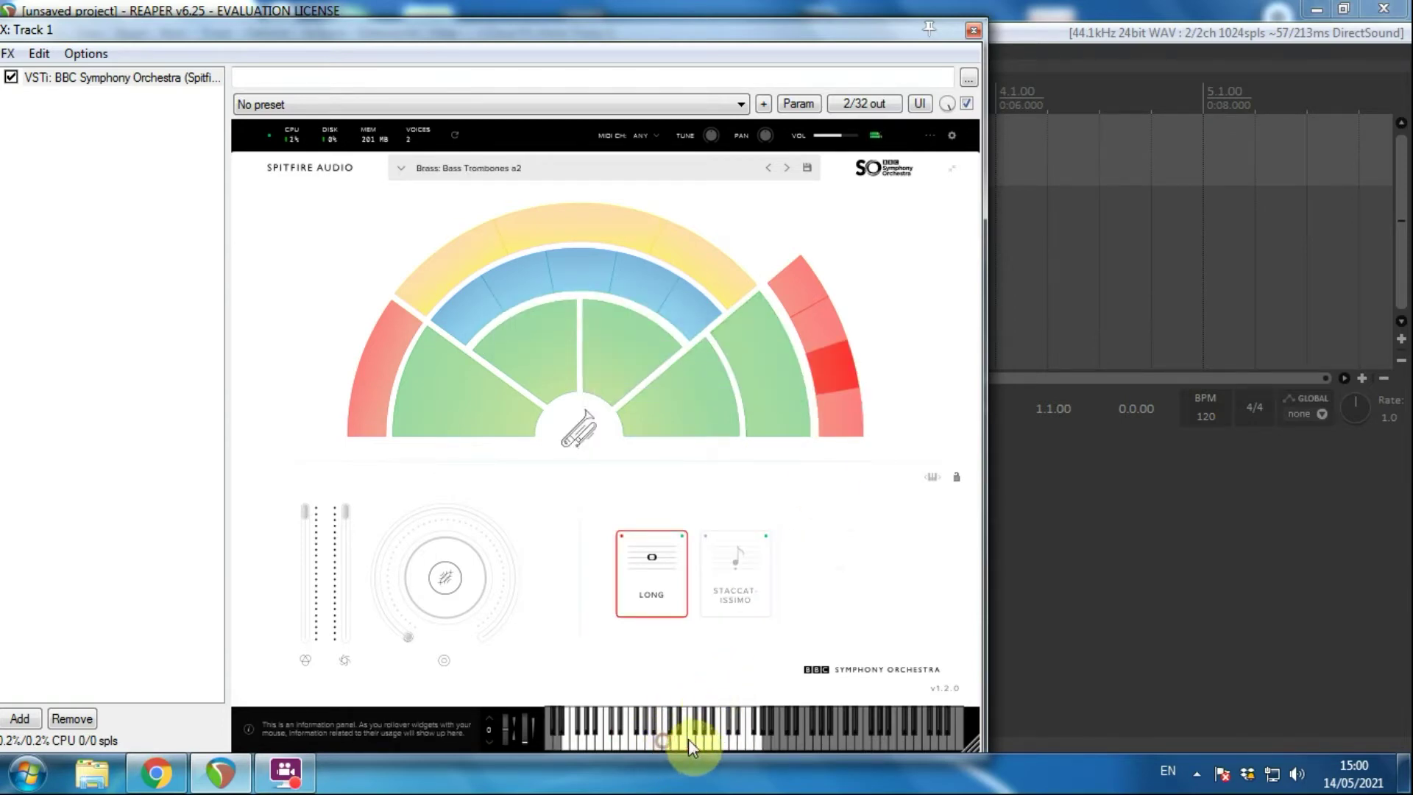
left_click(668, 747)
left_click(845, 413)
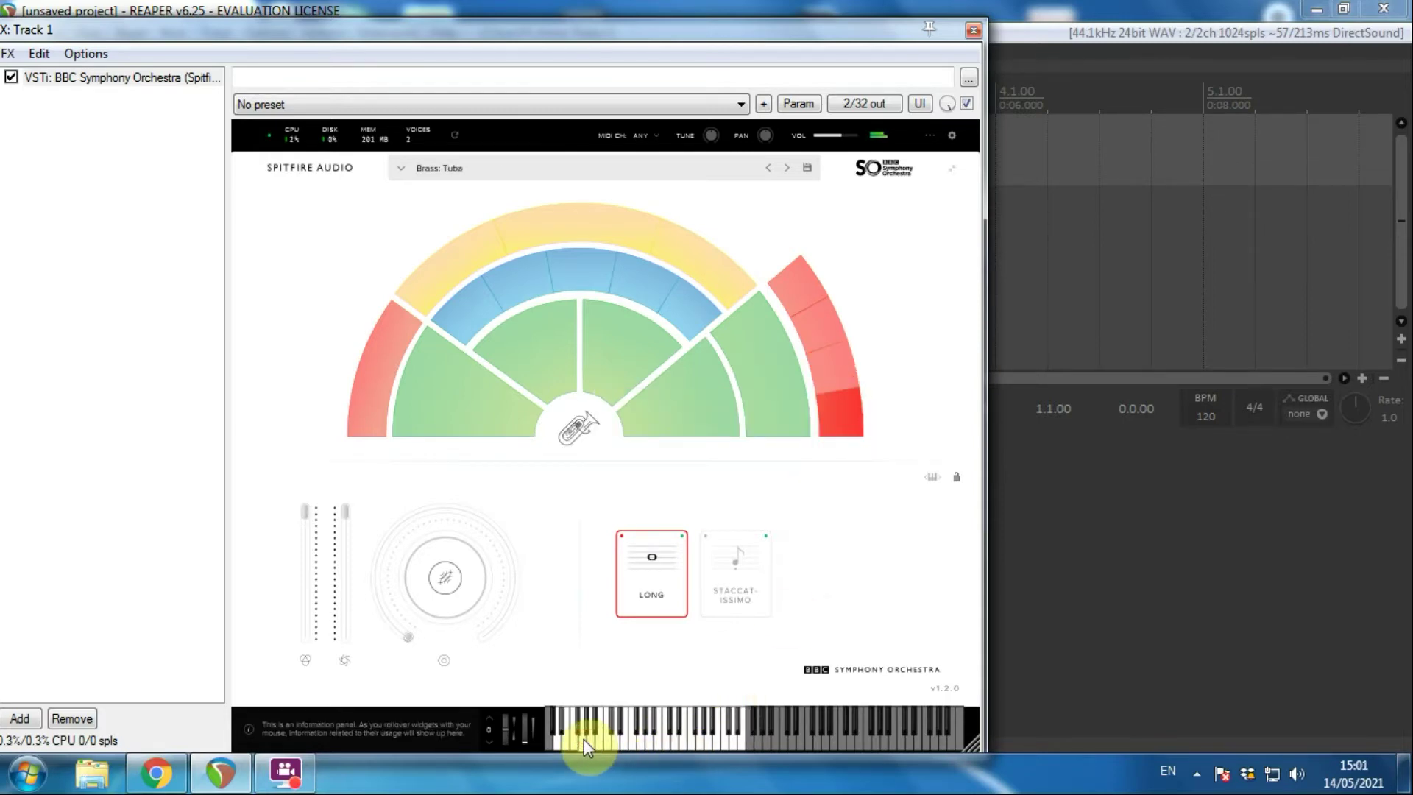
left_click(806, 320)
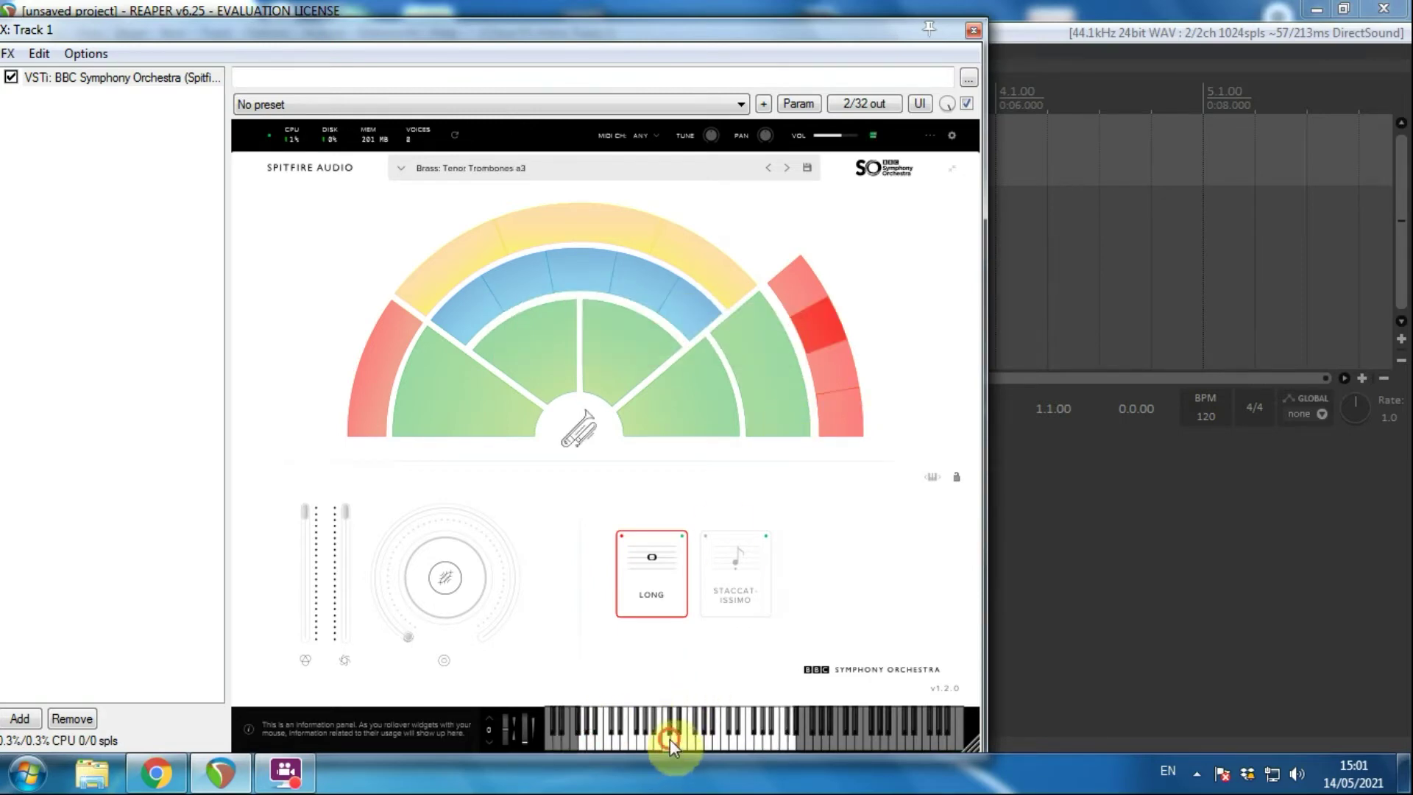
left_click(806, 284)
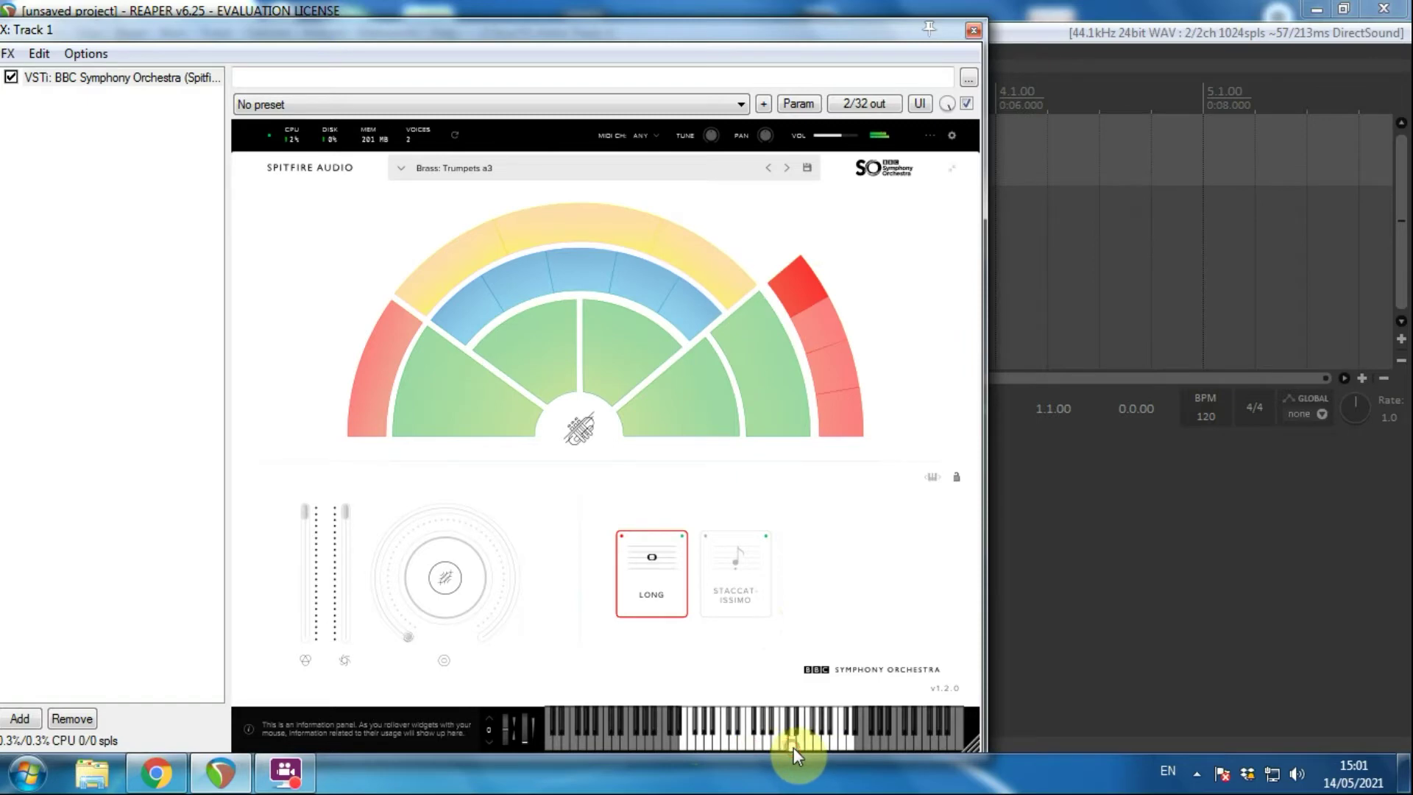
Audition Tuned Percussion with Tubular Bells, Percussion with Timpani Hits, and Harp and Celeste with Harp Plucks
left_click(713, 278)
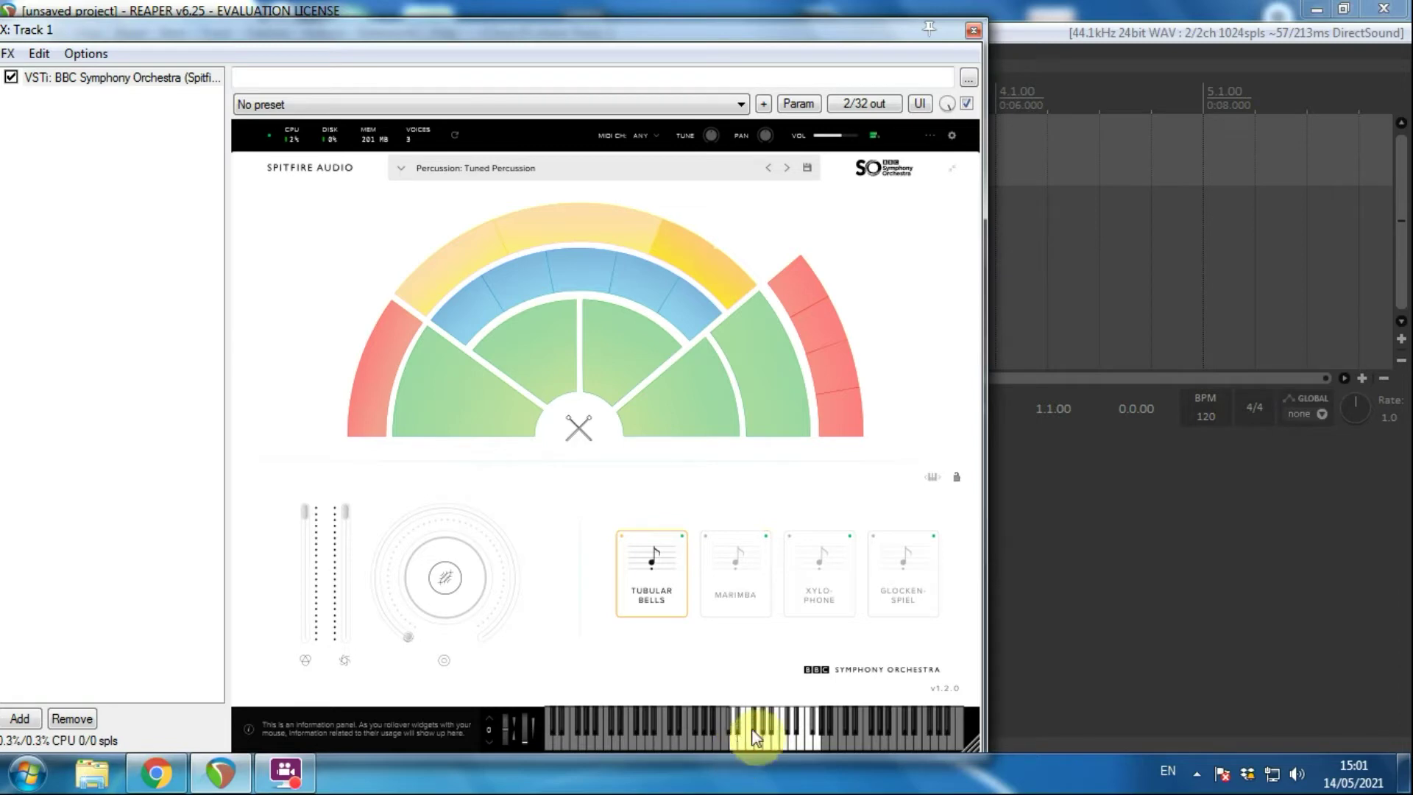
left_click(621, 232)
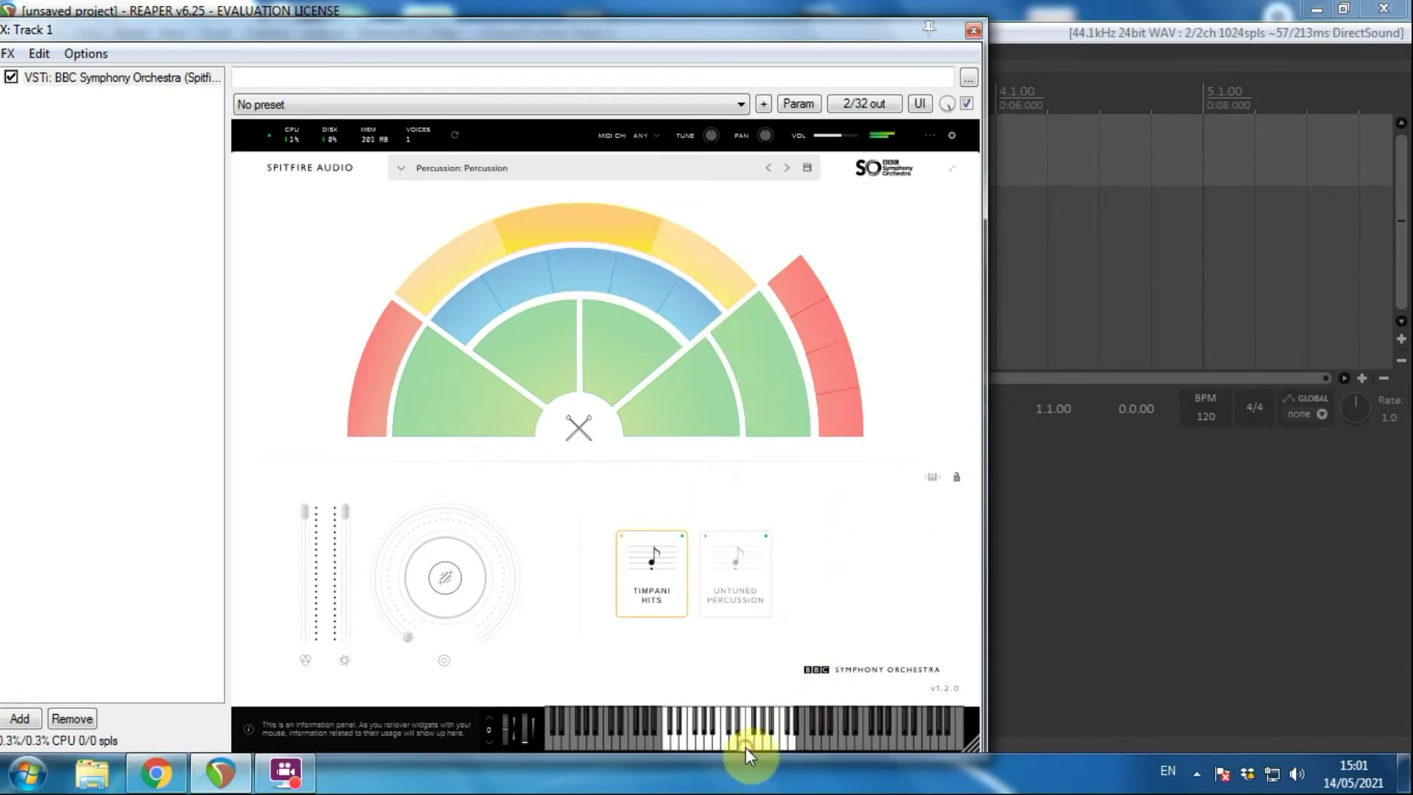
left_click(720, 742)
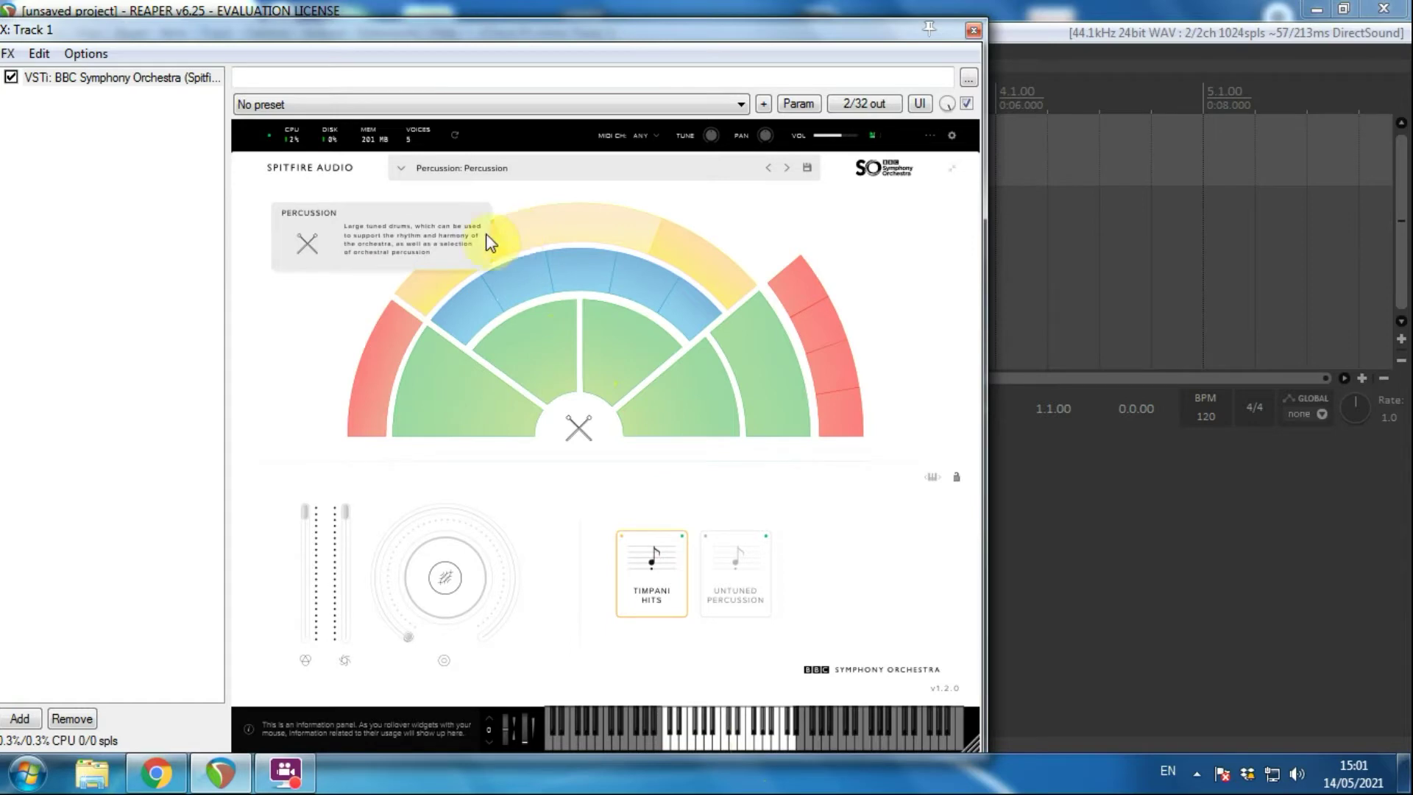
left_click(434, 255)
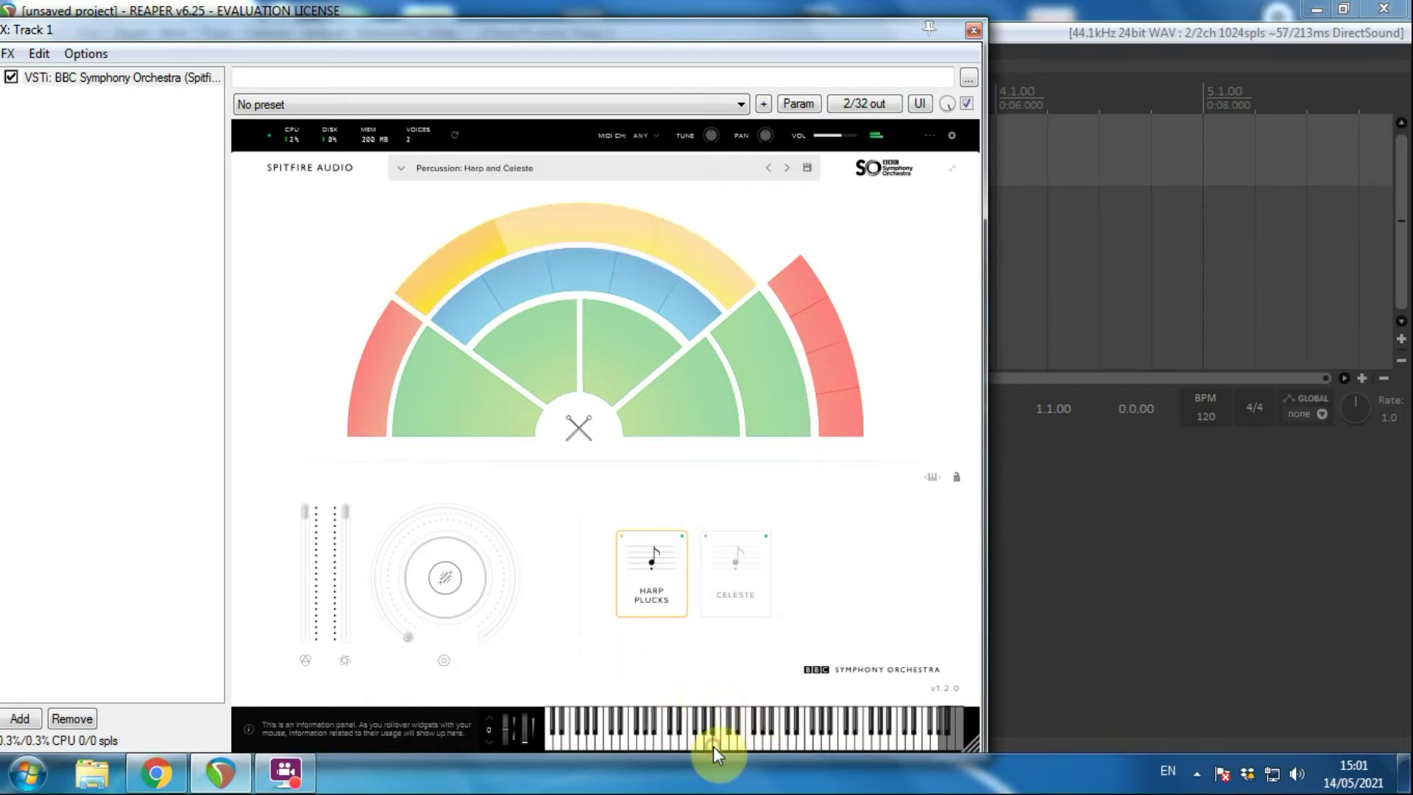
left_click(849, 745)
left_click(711, 742)
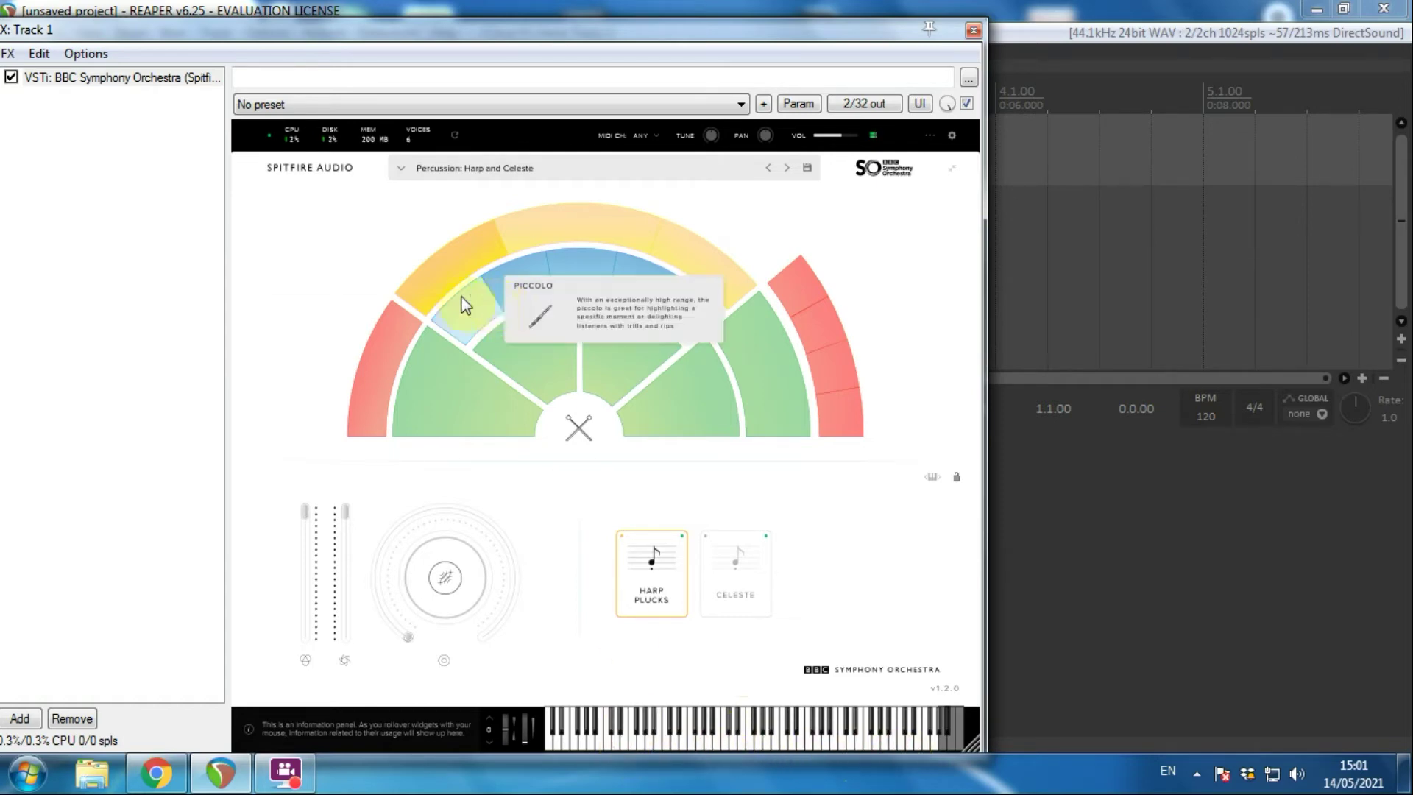
Load Horns a4 and play low and high notes with the Long technique
left_click(392, 348)
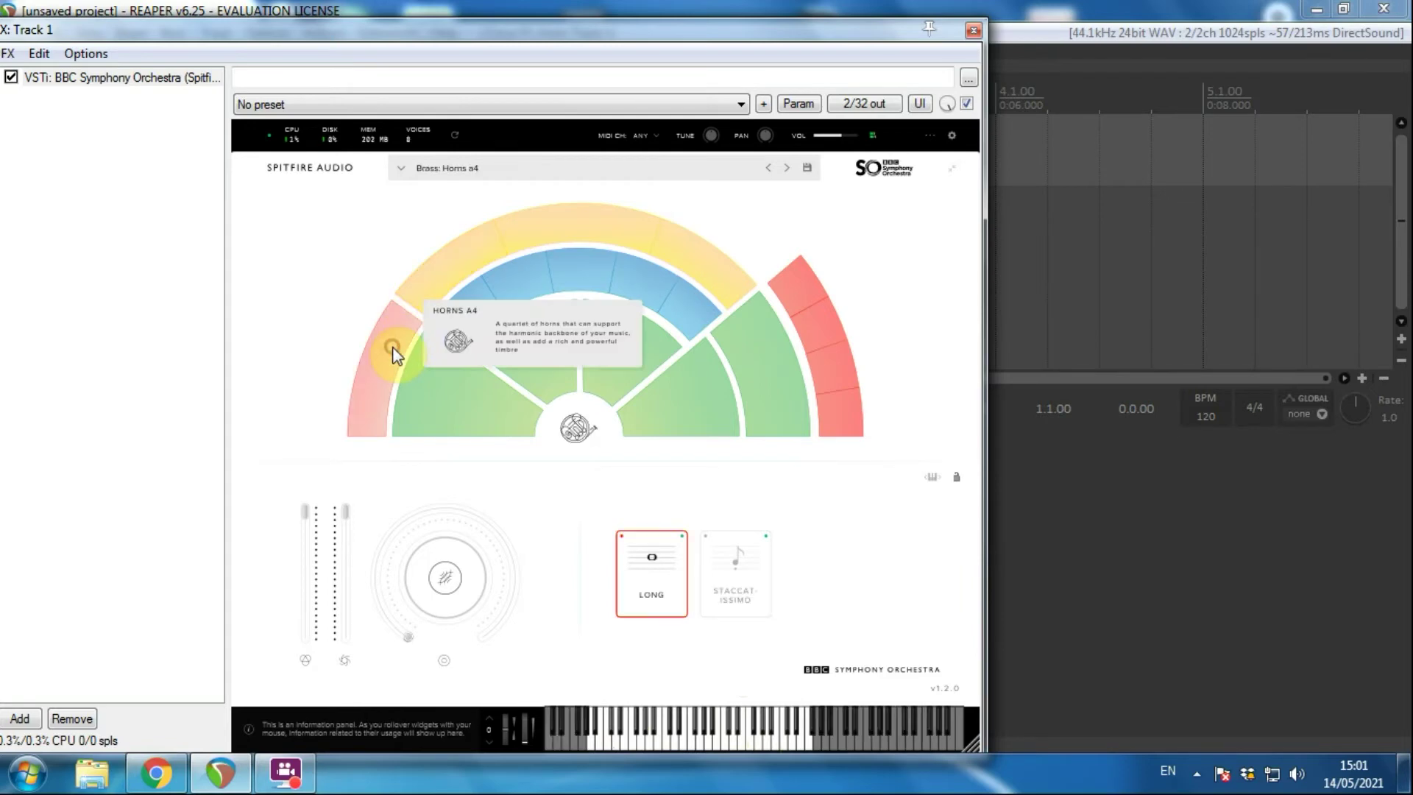
left_click(662, 735)
left_click(780, 741)
left_click(647, 747)
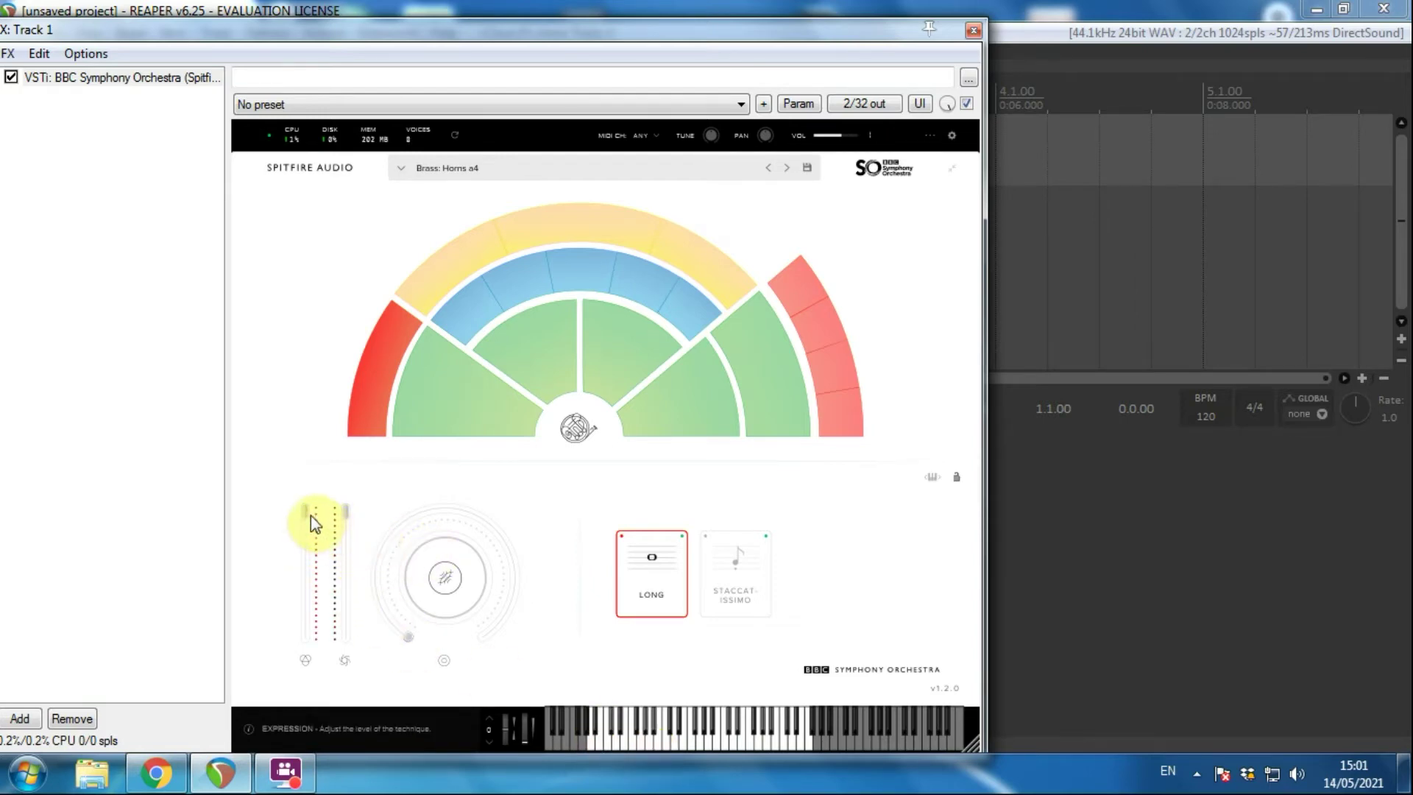
Try the Expression slider, audition Horns a4 notes with the reverb at maximum, and return the reverb to minimum
left_click_drag(310, 517, 309, 504)
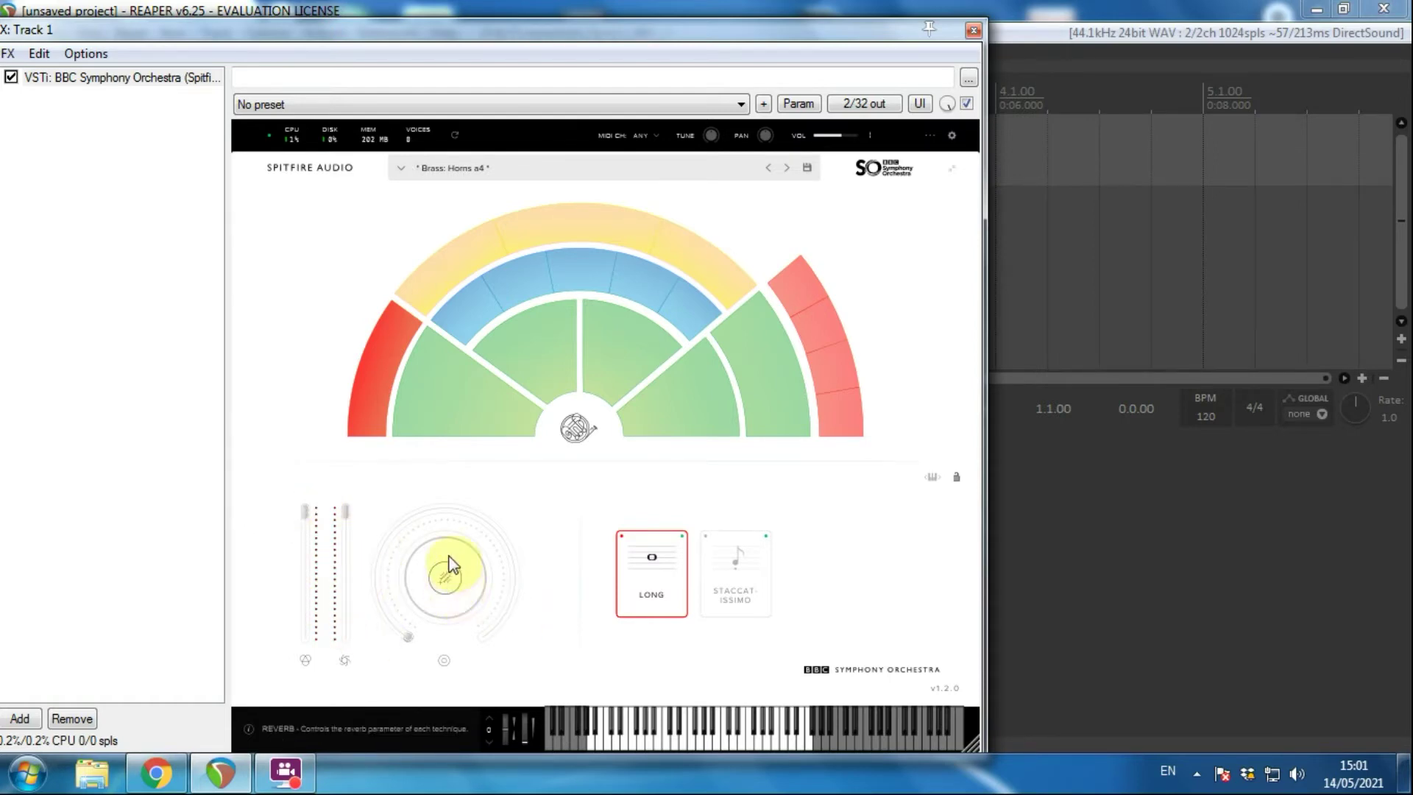
left_click_drag(409, 637, 606, 784)
left_click(666, 737)
left_click(736, 740)
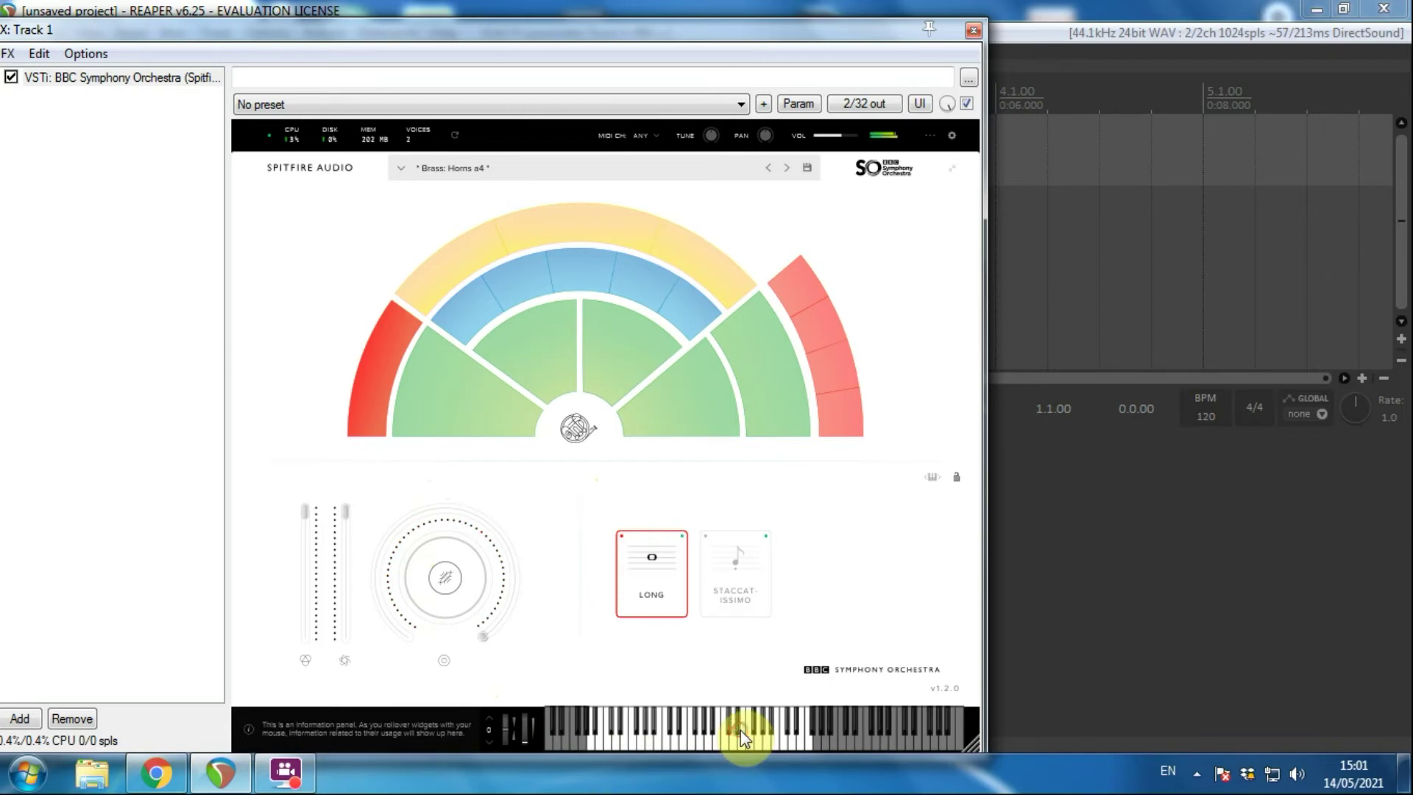
left_click(445, 586)
left_click_drag(445, 586, 412, 645)
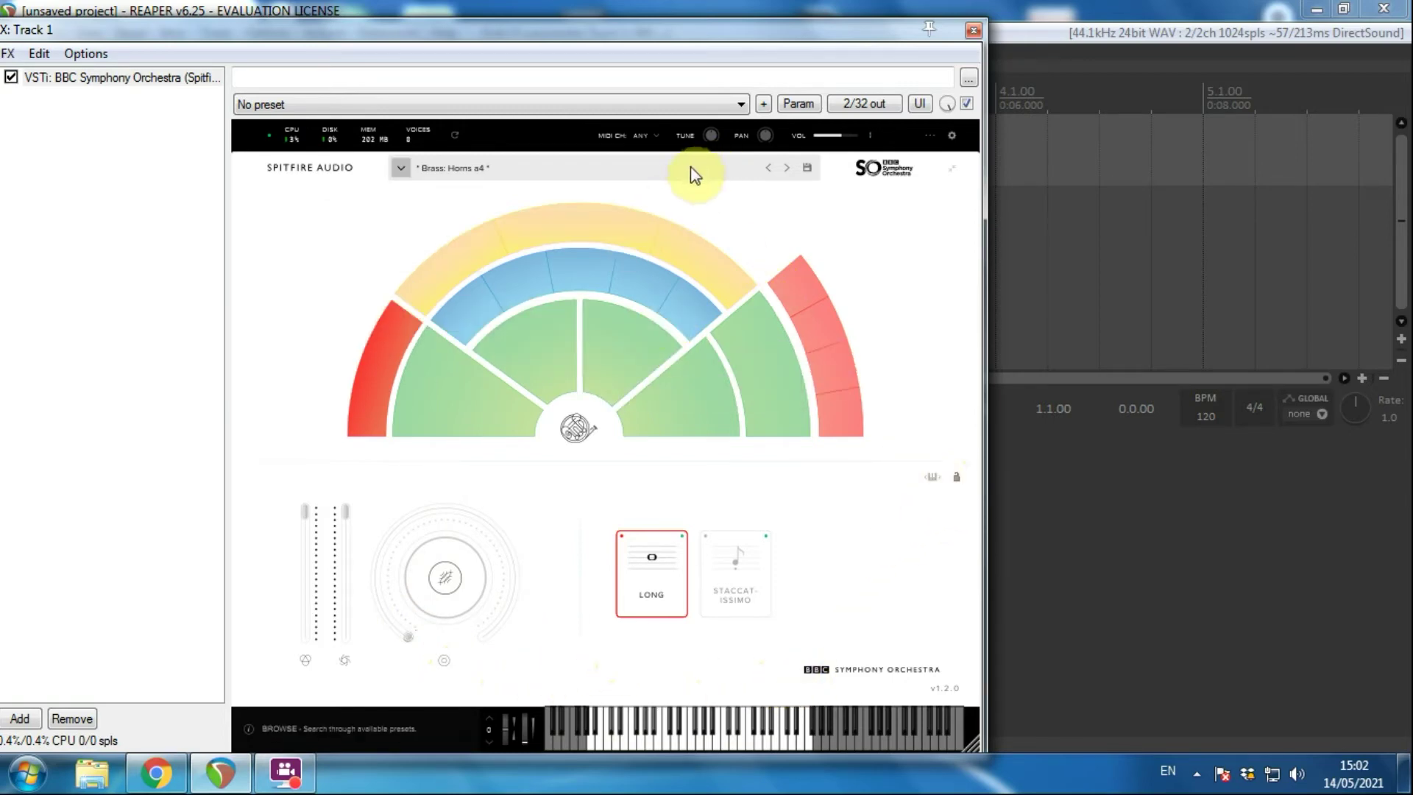
View the plugin's list of instrument presets, close it, and move the FX window toward the middle of the workspace
left_click(546, 166)
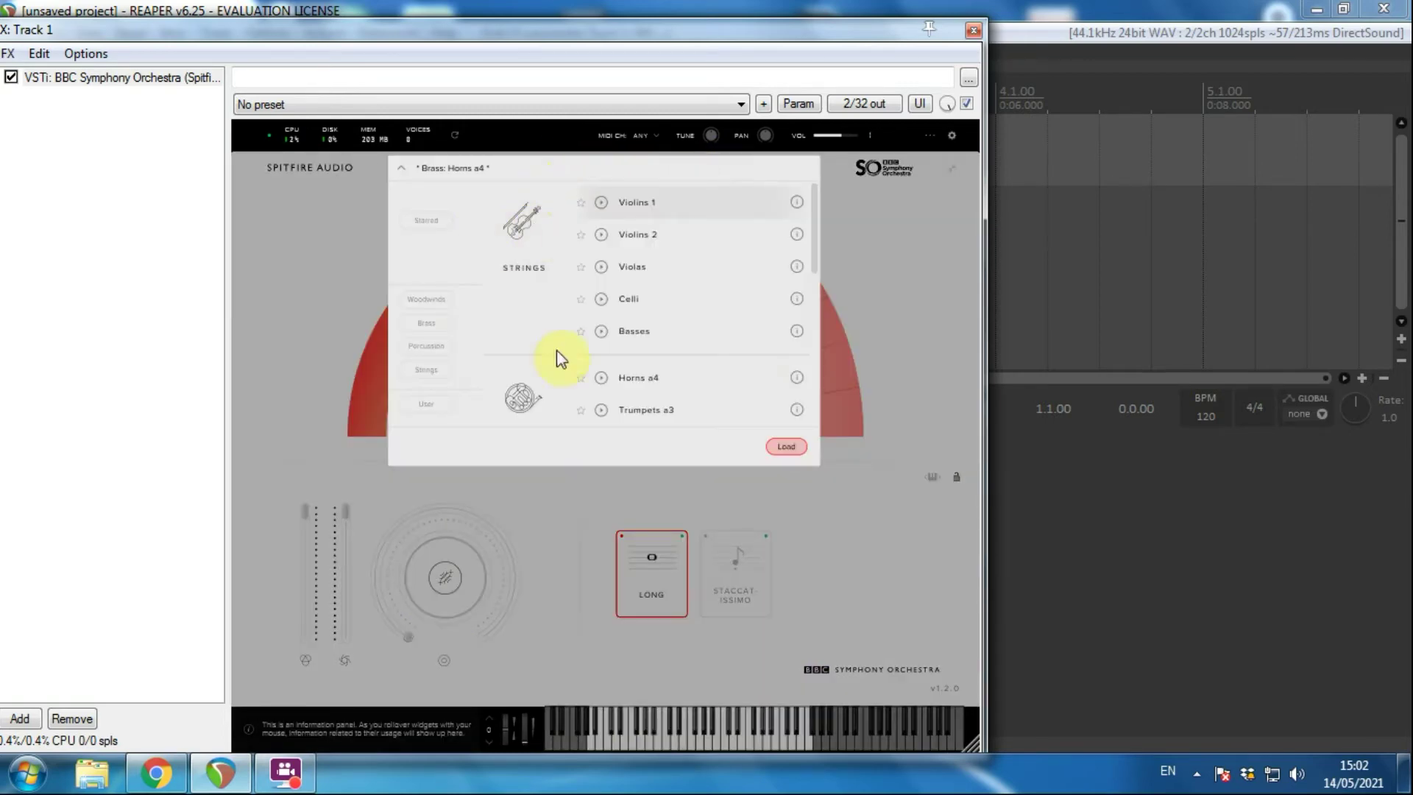
left_click(593, 474)
left_click_drag(529, 24, 742, 58)
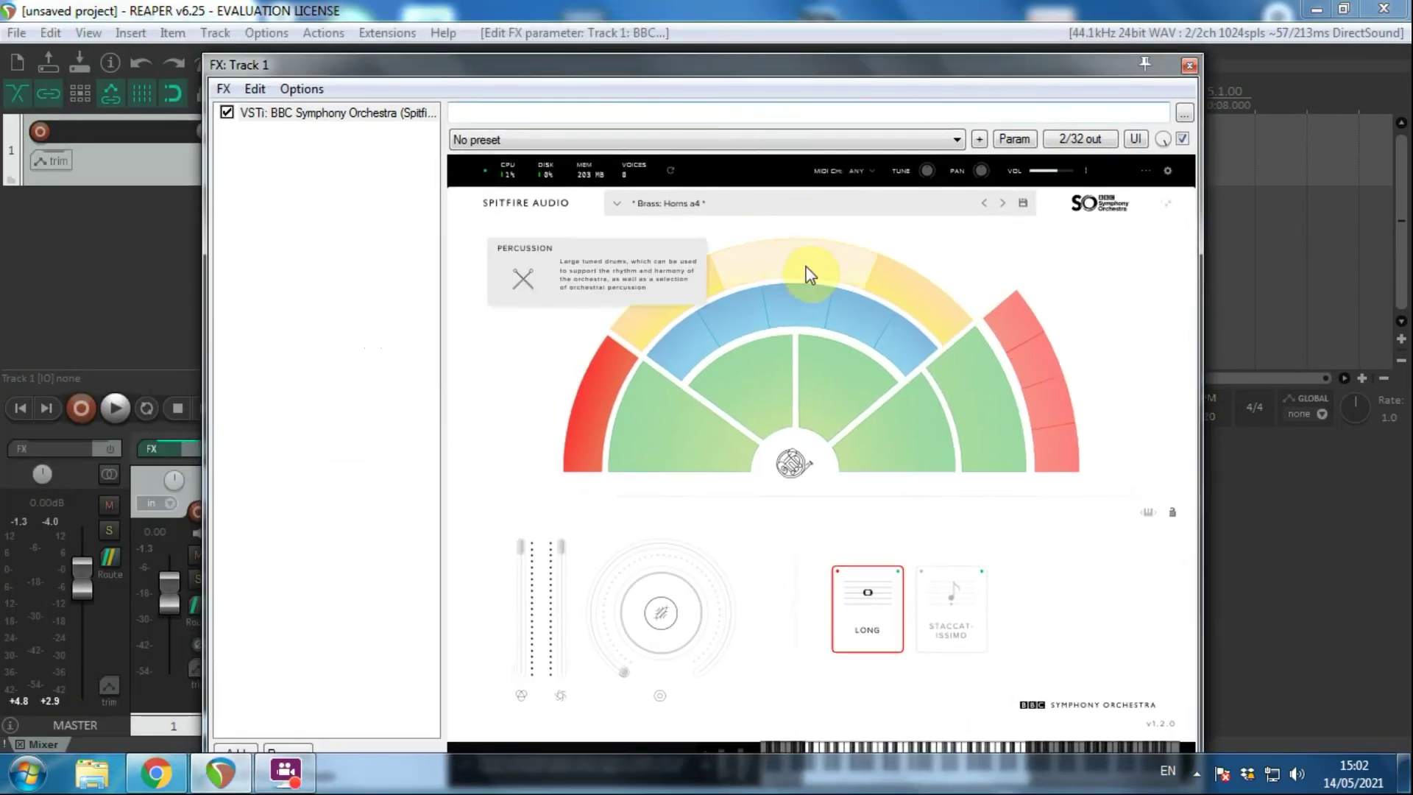
left_click(700, 85)
left_click_drag(727, 77, 675, 35)
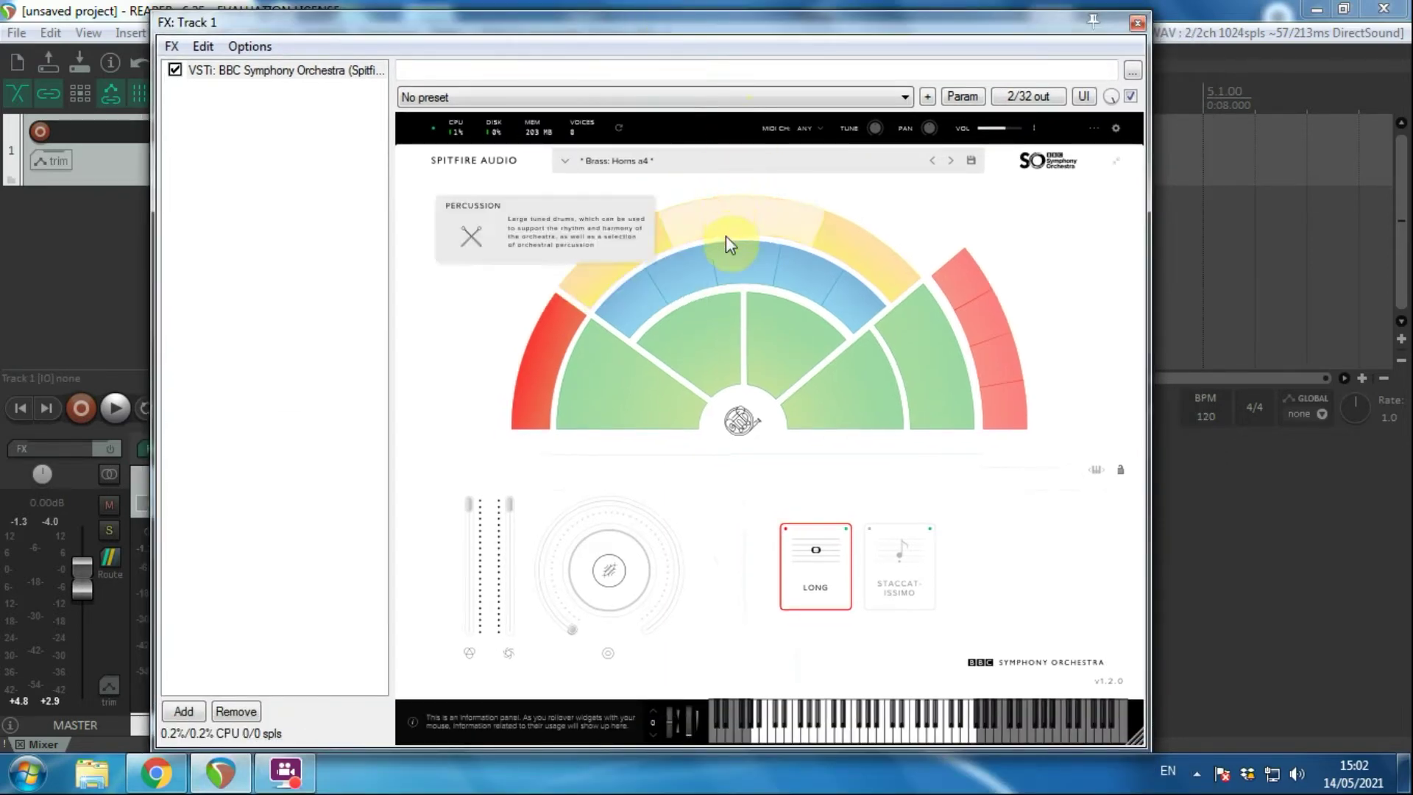
Move the FX window clear of the track list and add a new track below Track 1
mouse_move(741, 313)
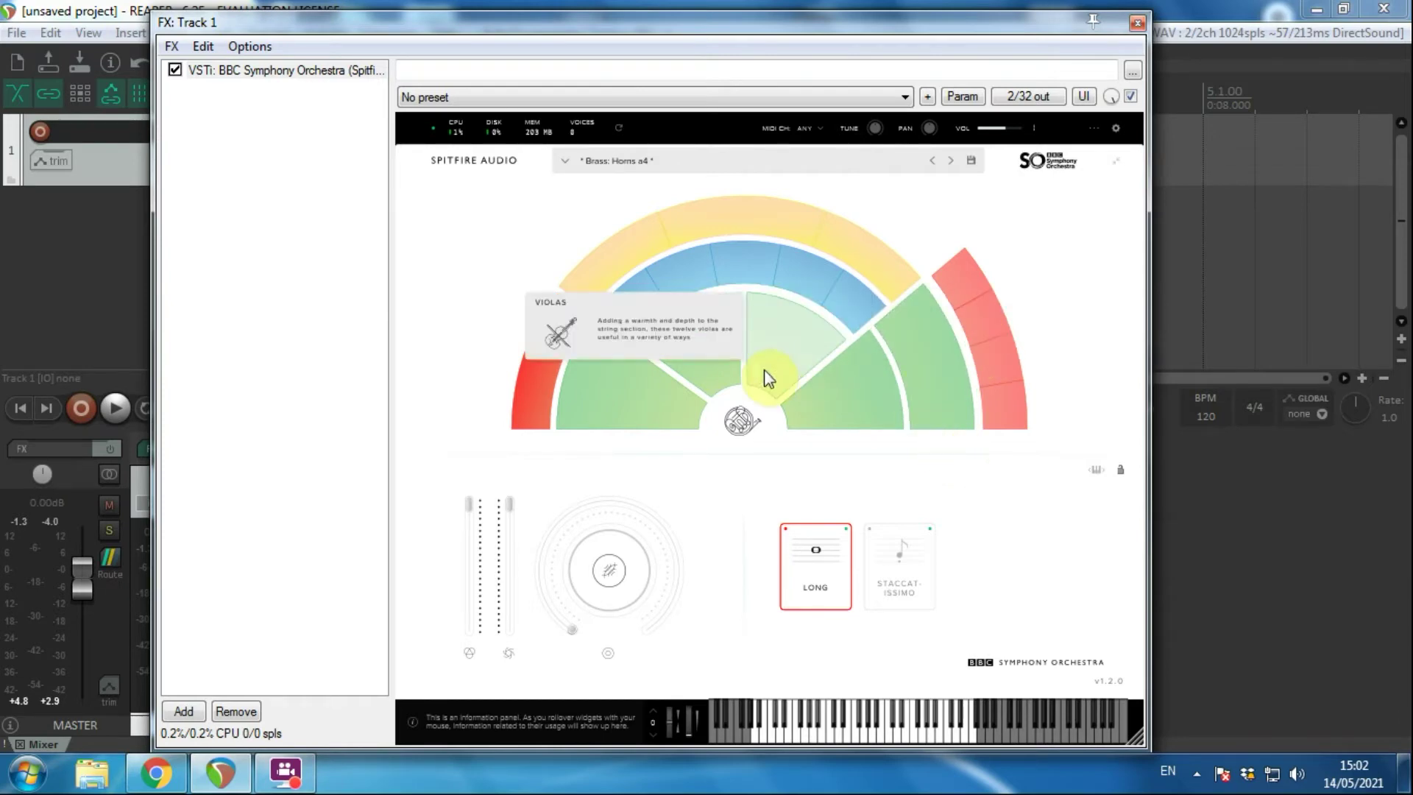
left_click(605, 20)
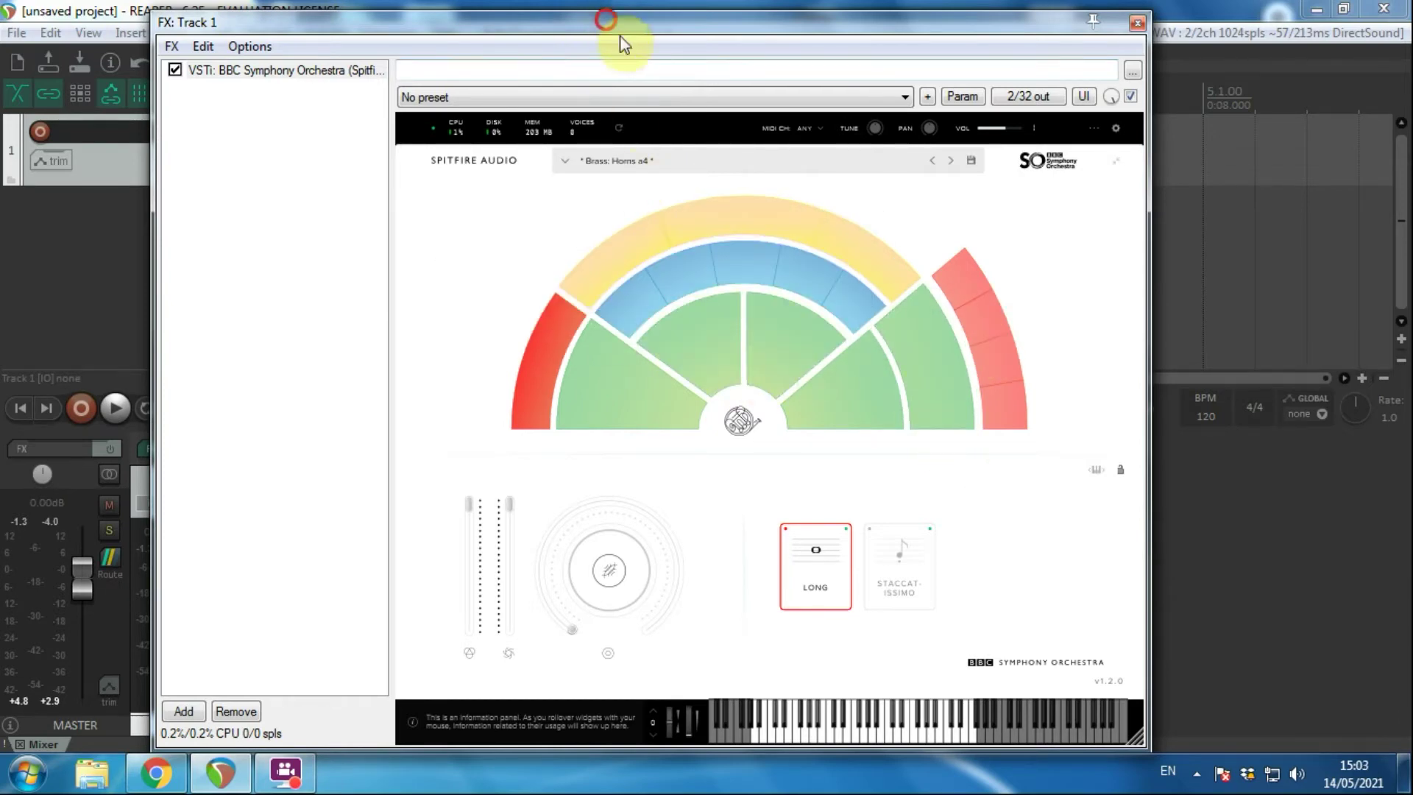
left_click_drag(620, 39, 880, 68)
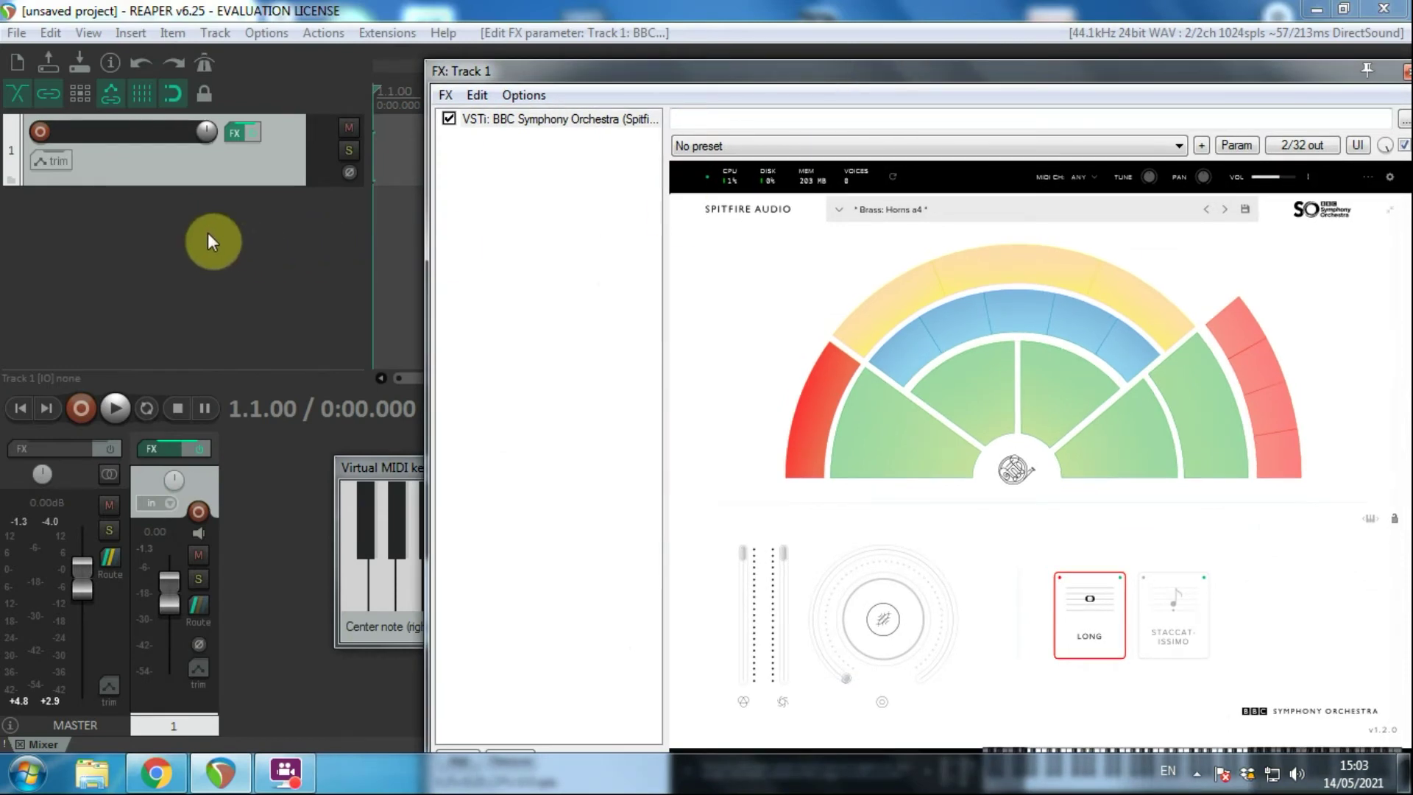
double_click(166, 241)
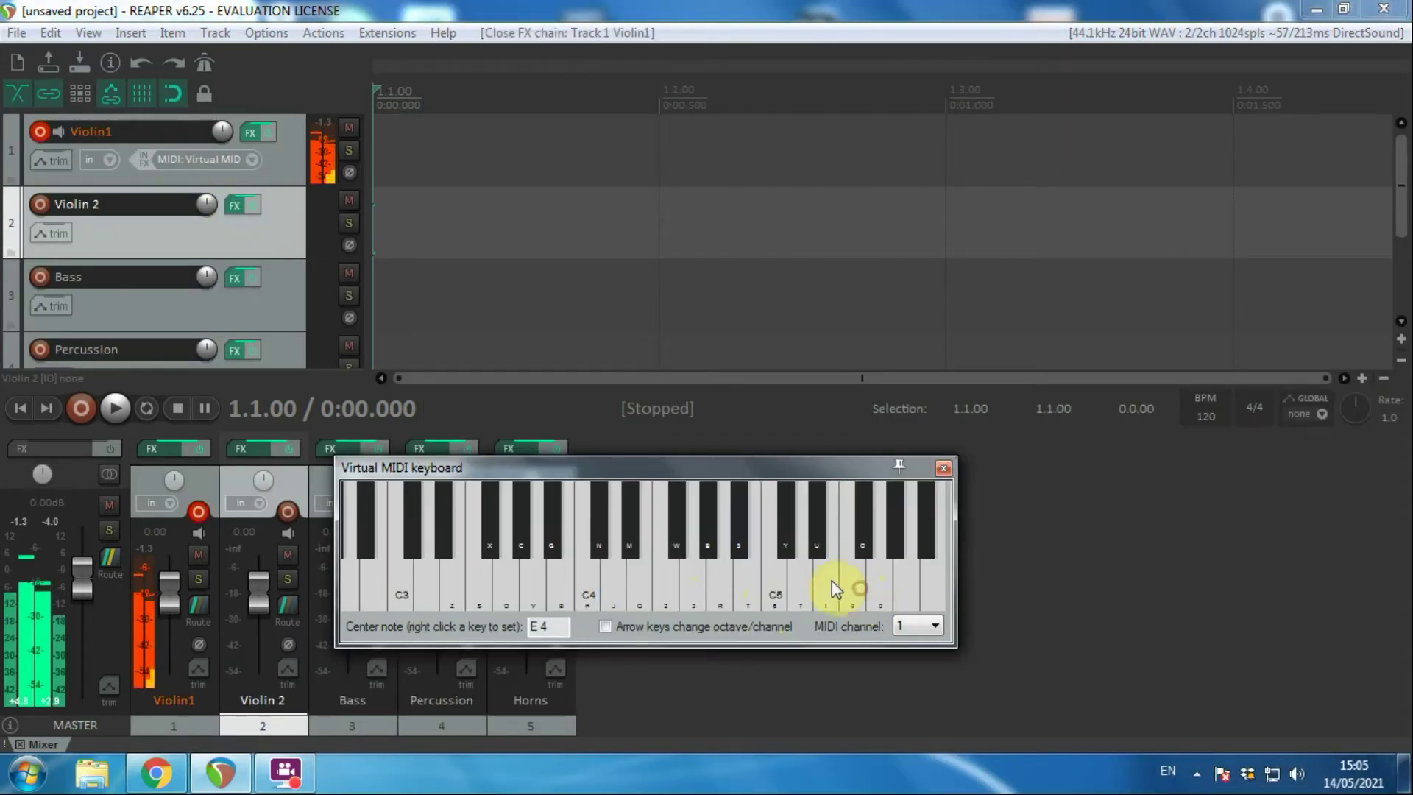
Play a note above C5 on the virtual MIDI keyboard to audition the armed Violin1 track
left_click(830, 581)
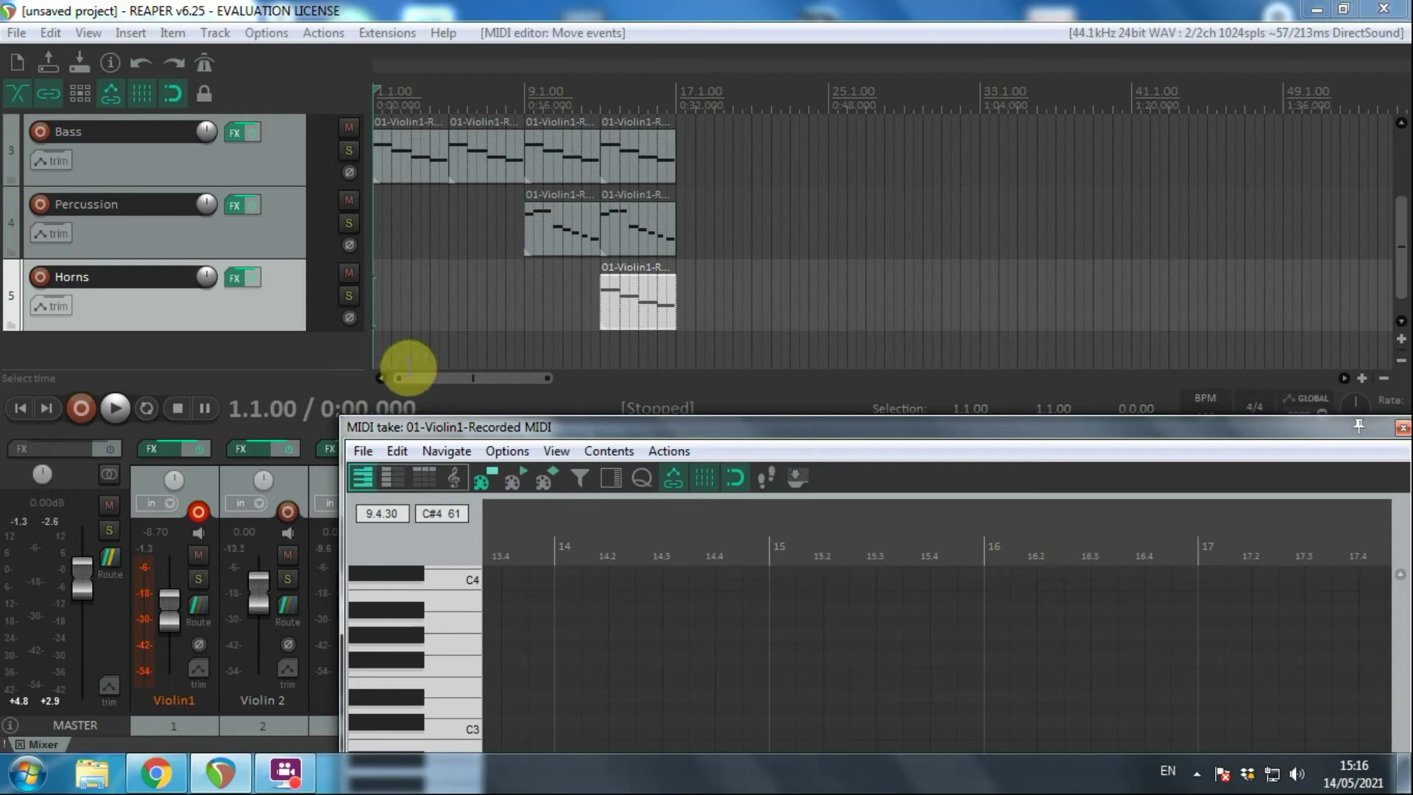
Play the finished arrangement from the project start, and select the Percussion track
left_click(19, 407)
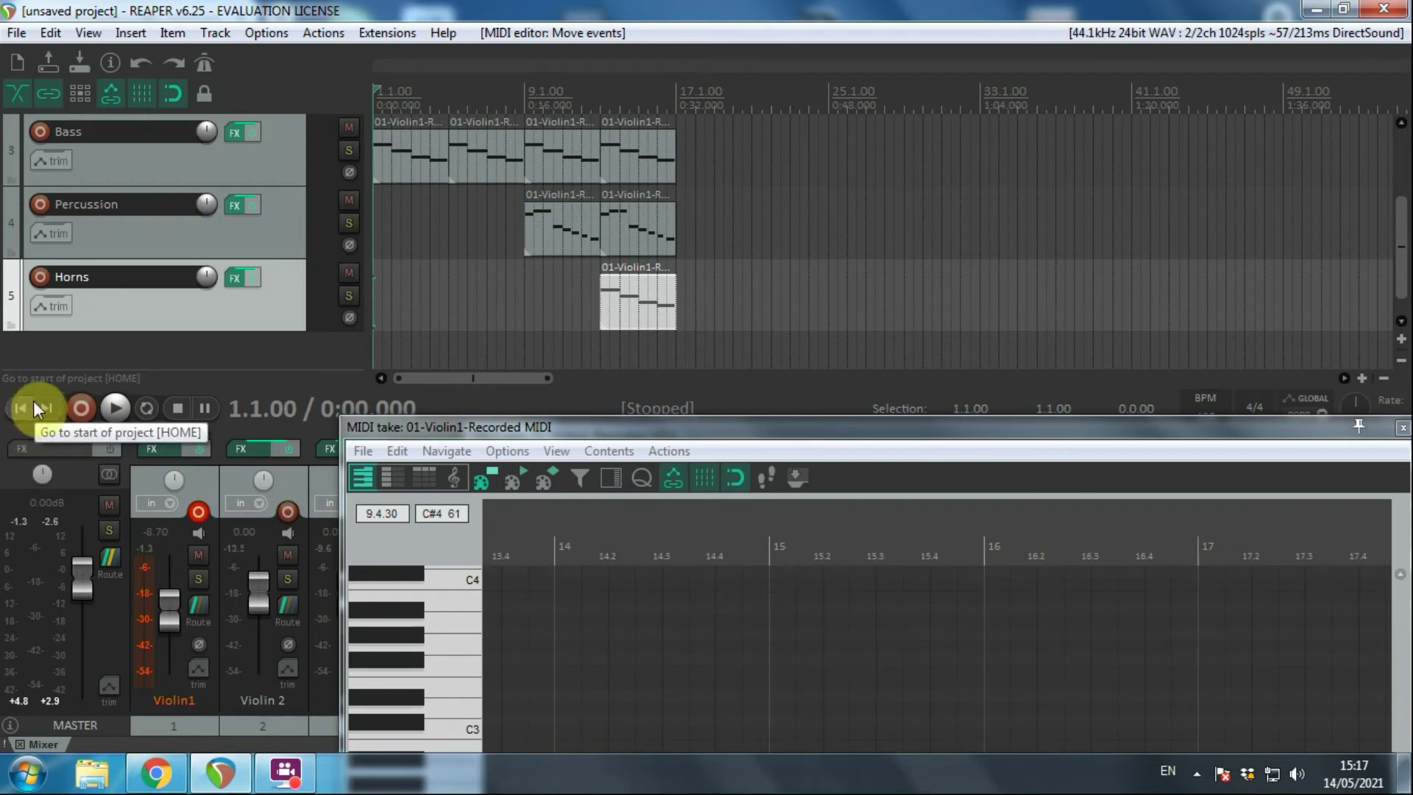
left_click(114, 409)
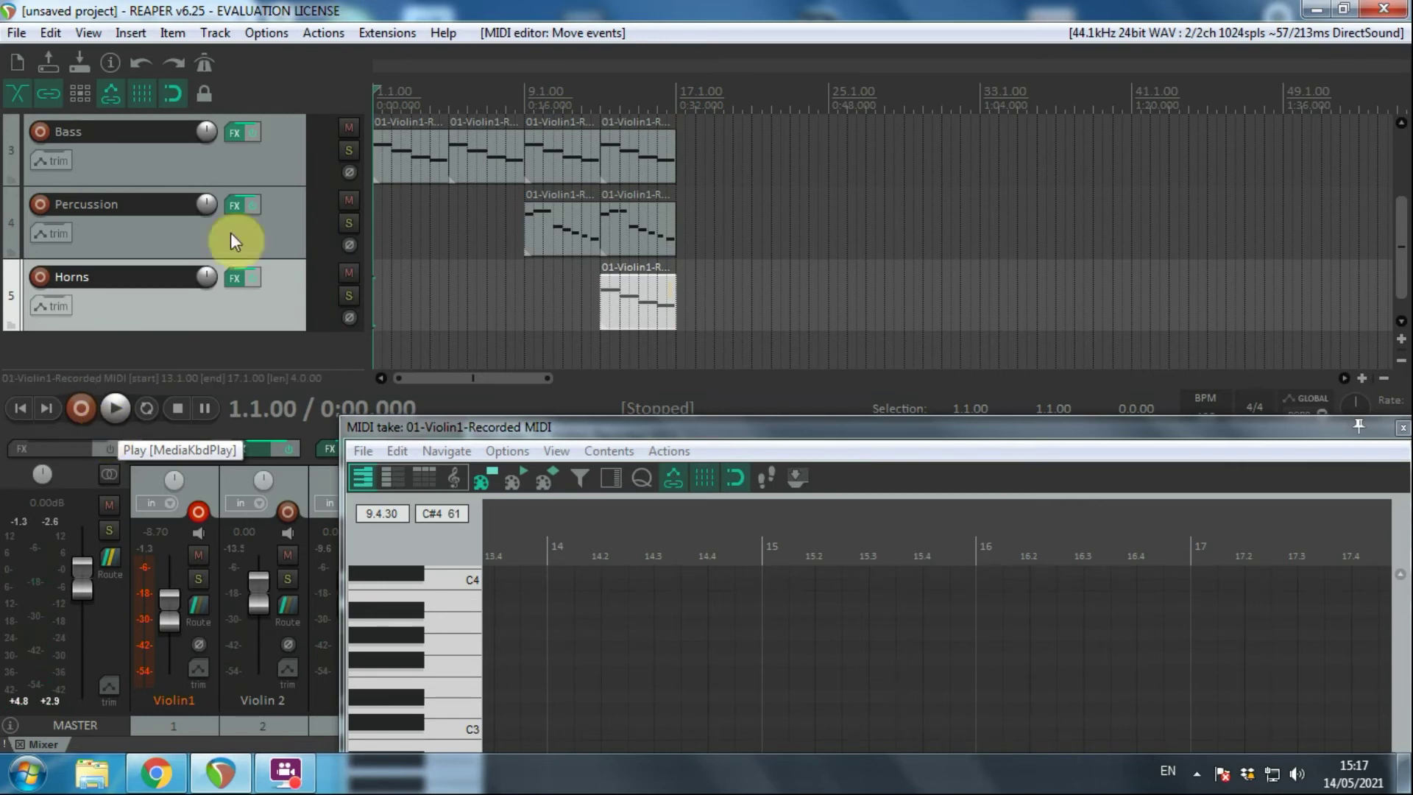
left_click(162, 241)
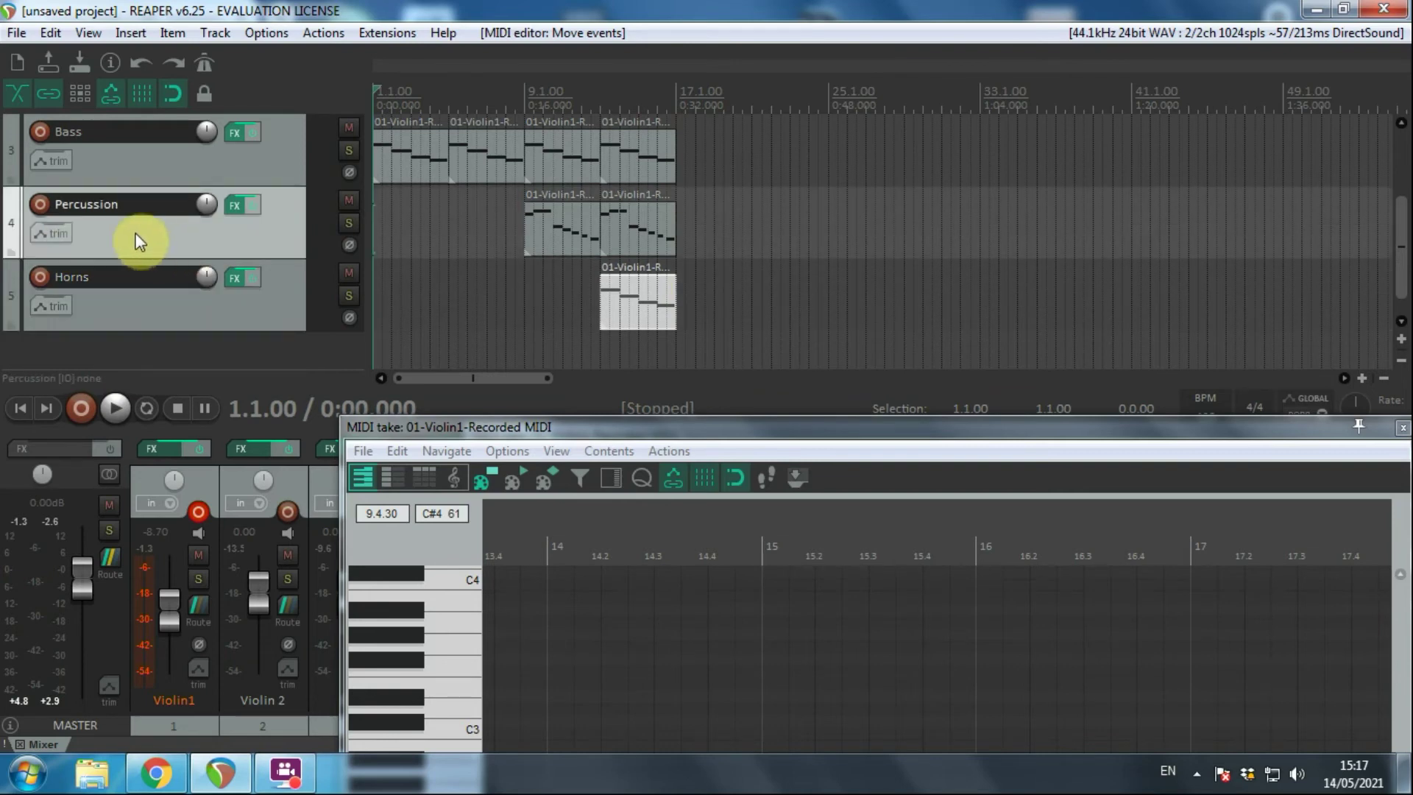
Mute the Percussion track, and move the Horns clip to bar 9 with a duplicate directly after it at bar 13
left_click(349, 199)
left_click_drag(638, 287, 563, 289)
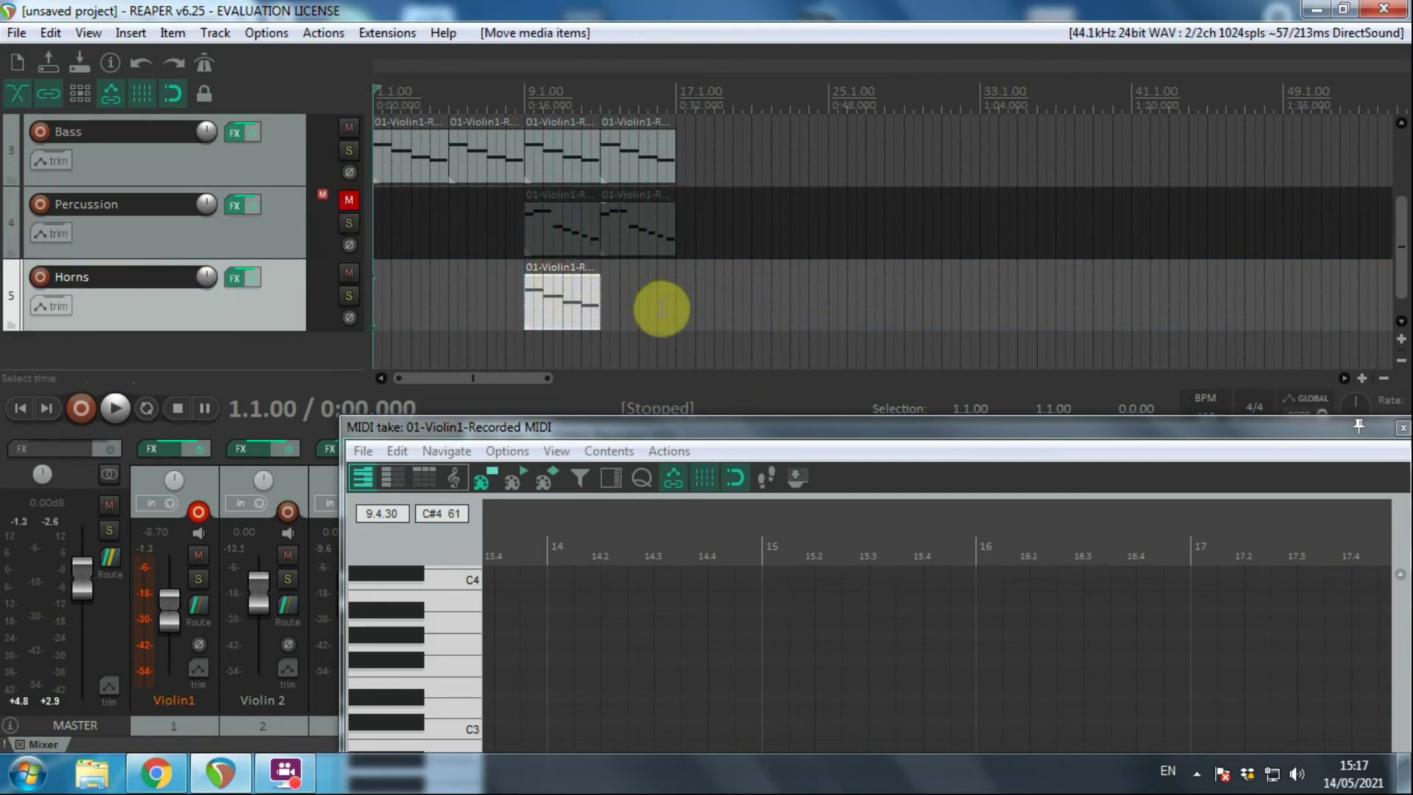
key("ctrl+d")
Play the arrangement from the project start to its end with the Percussion track muted, and stop playback
left_click(24, 403)
key("space")
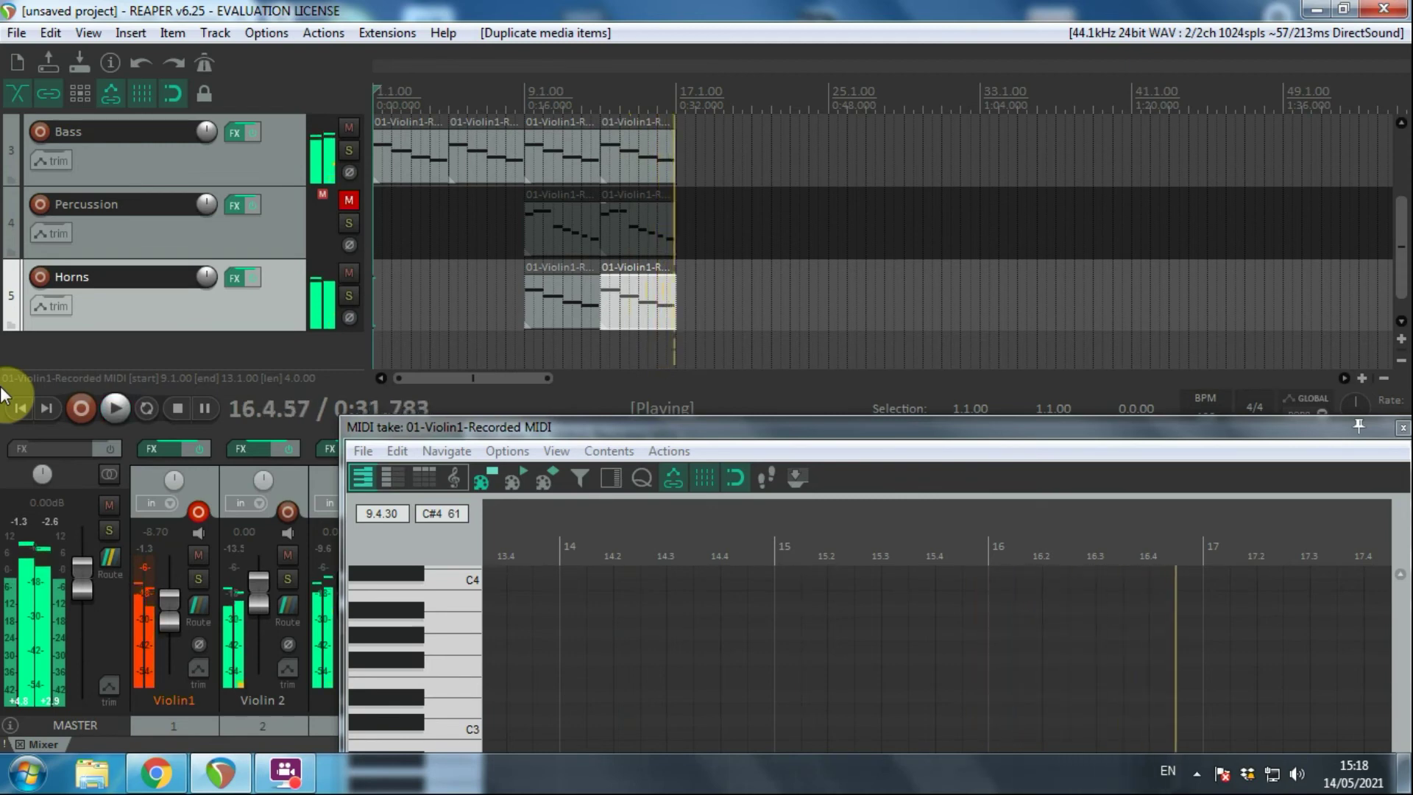
key("space")
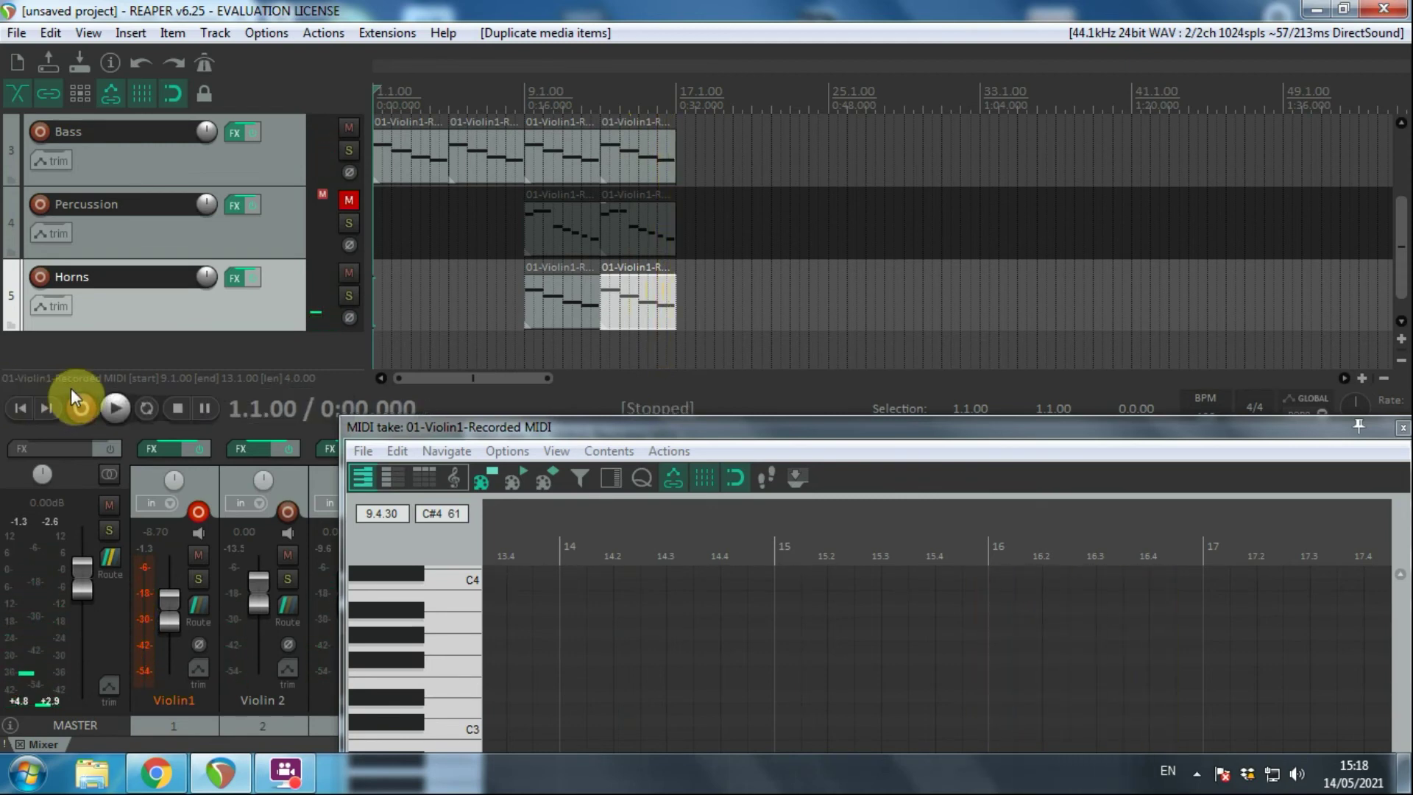
Open the Horns track's BBC Symphony Orchestra plugin and examine the instrument descriptions across the string, woodwind and brass sections of the orchestra diagram
scroll(202, 316, "up", 2)
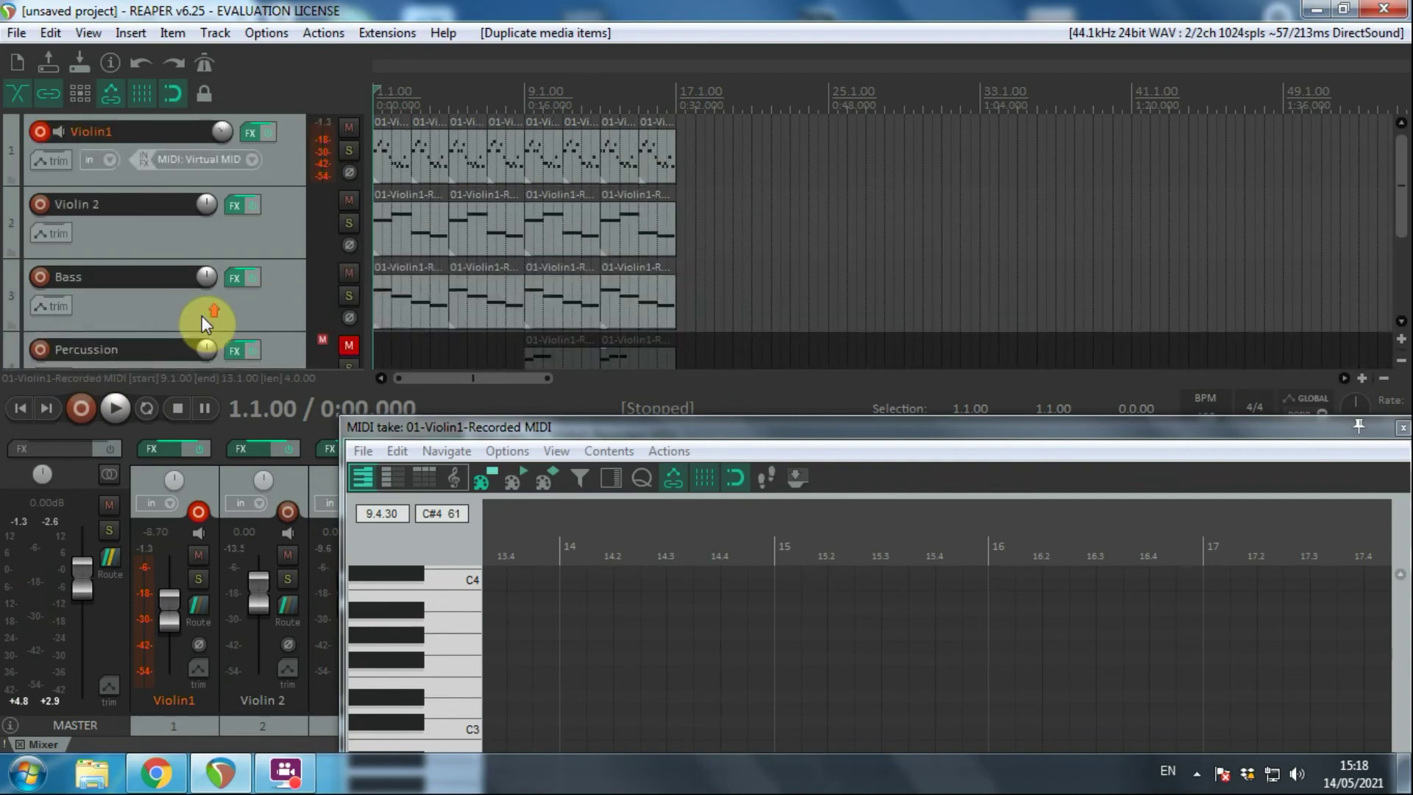
scroll(202, 315, "down", 1)
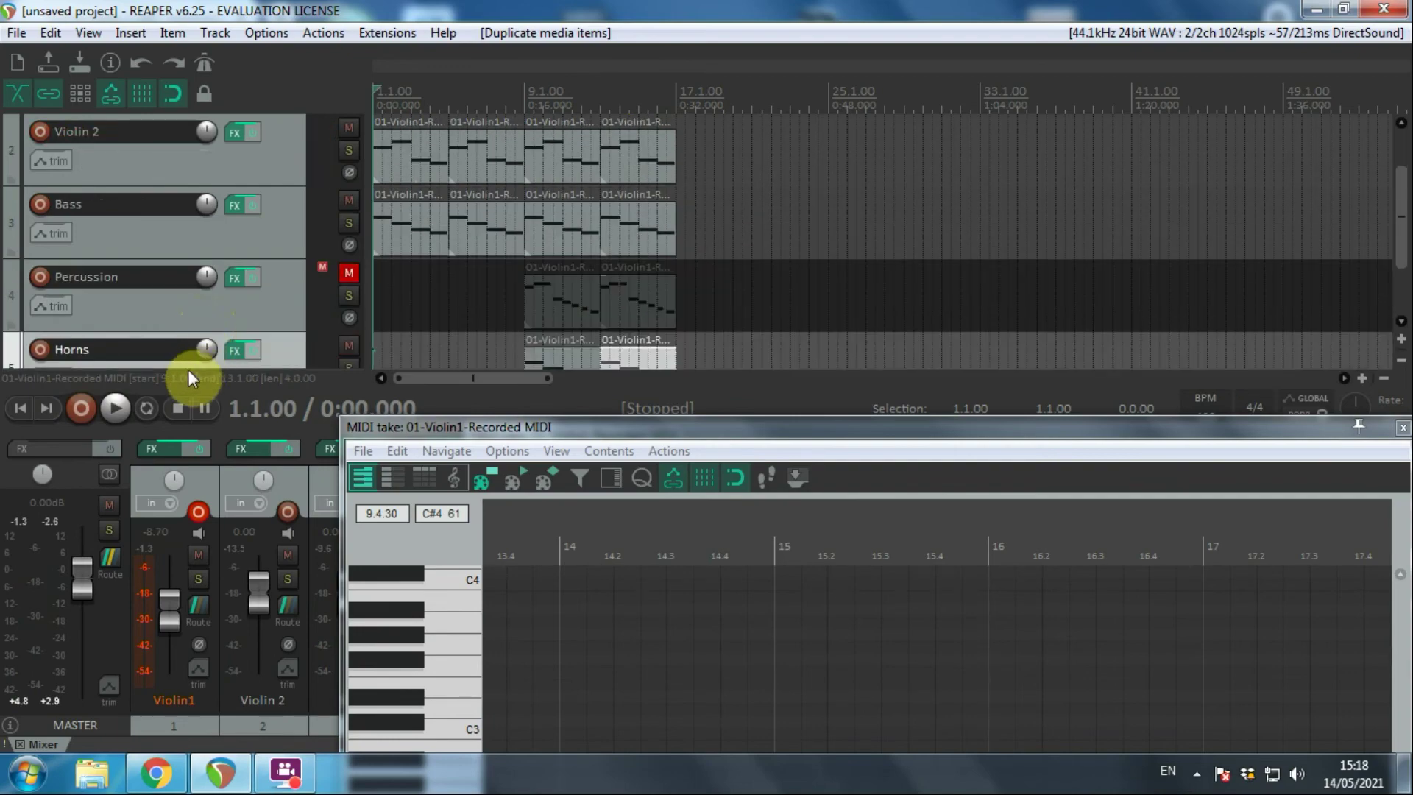
left_click(230, 349)
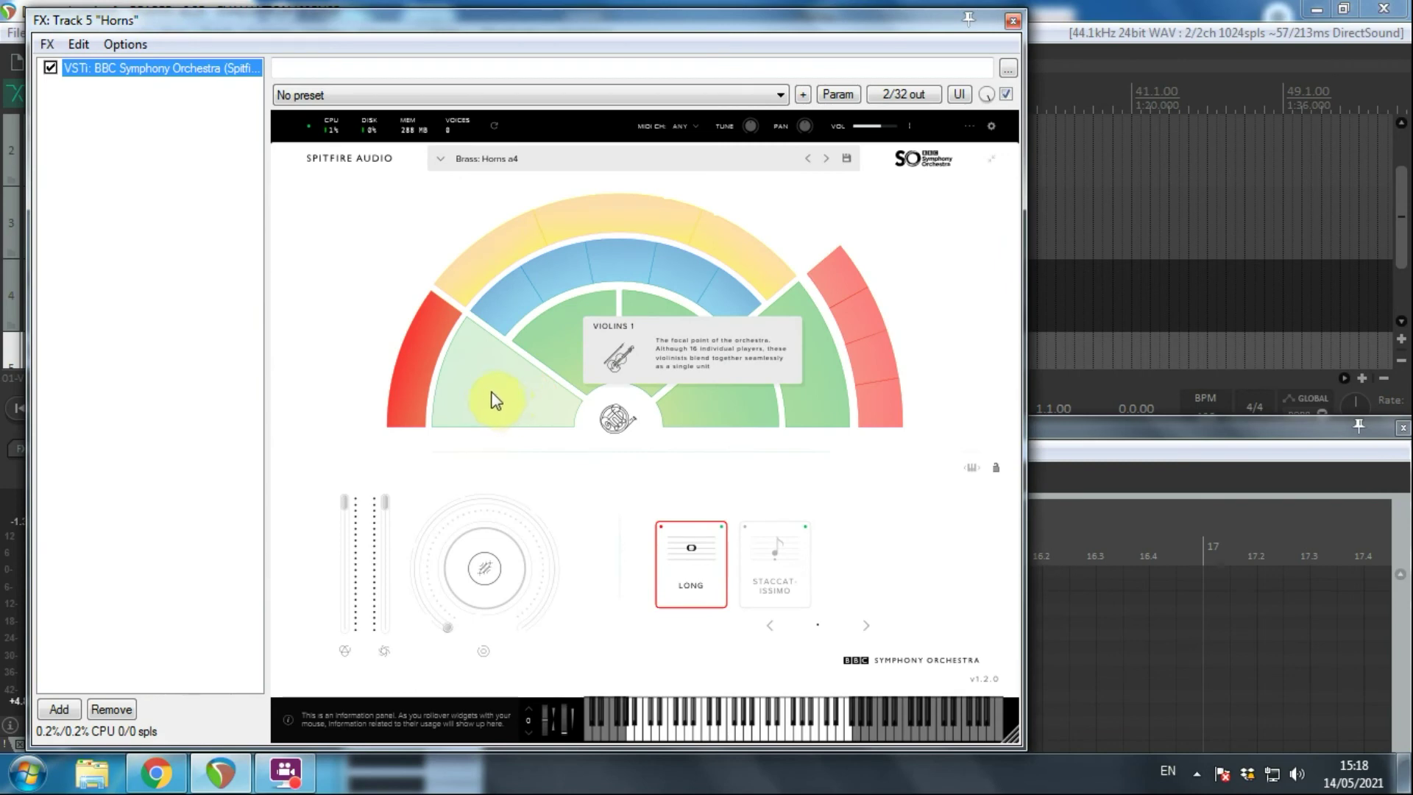
mouse_move(806, 364)
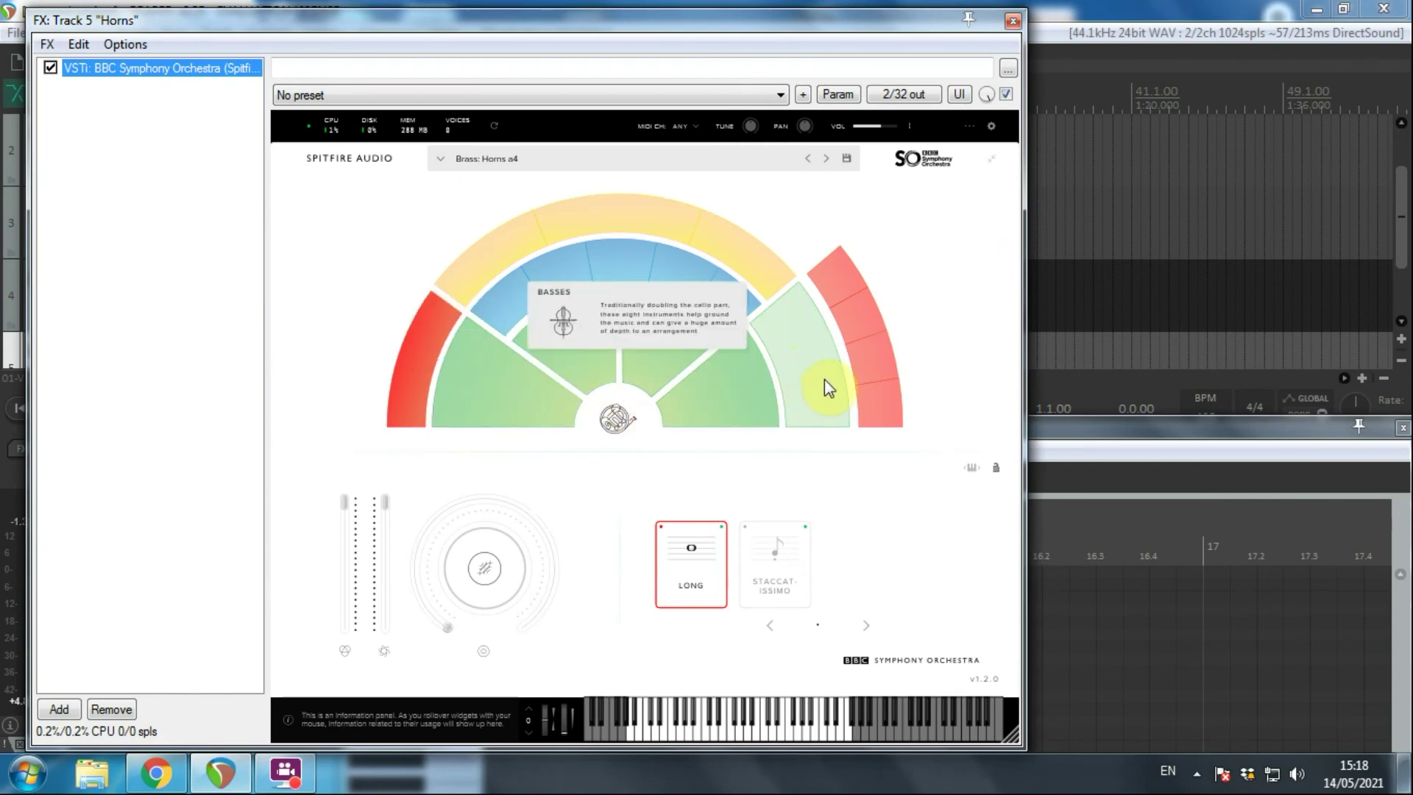
mouse_move(466, 333)
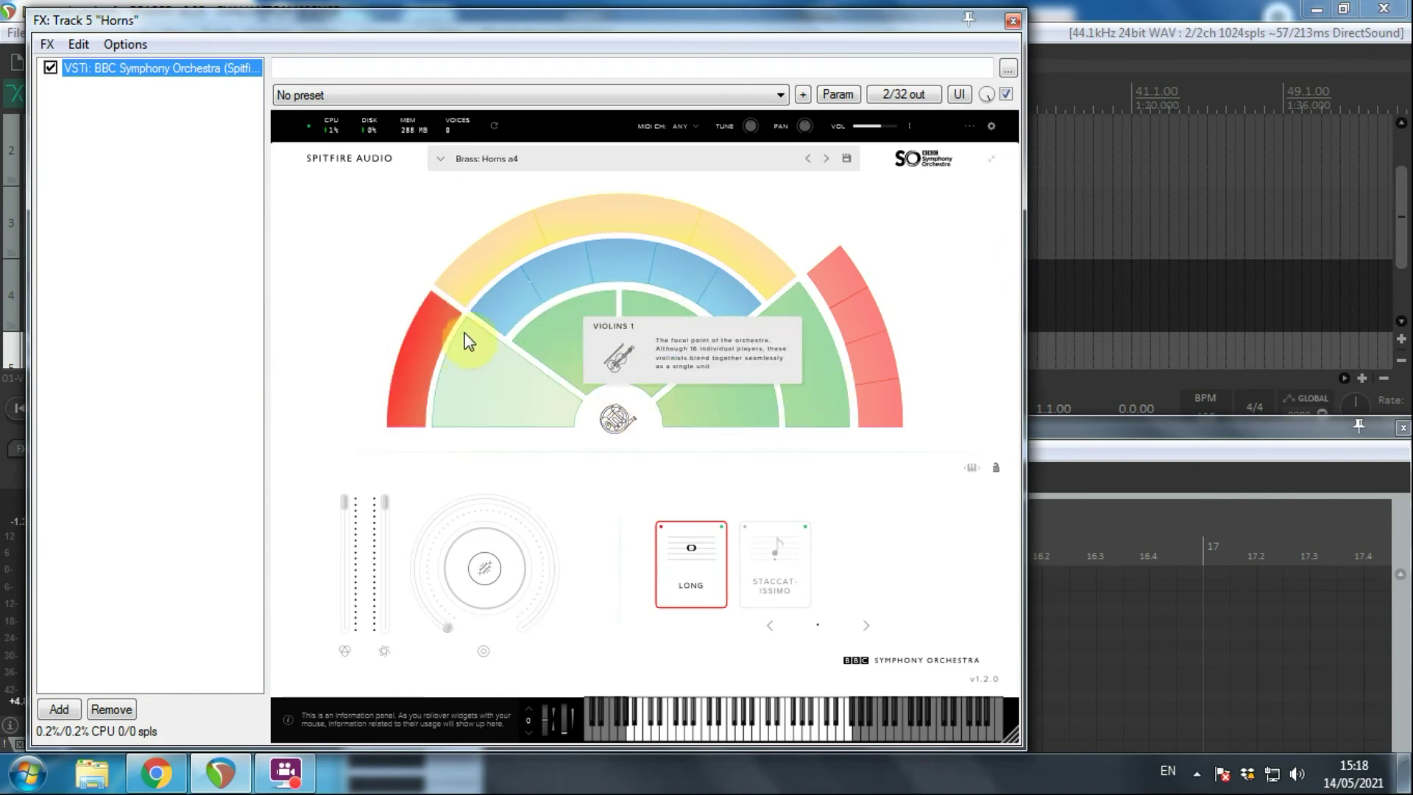
mouse_move(723, 293)
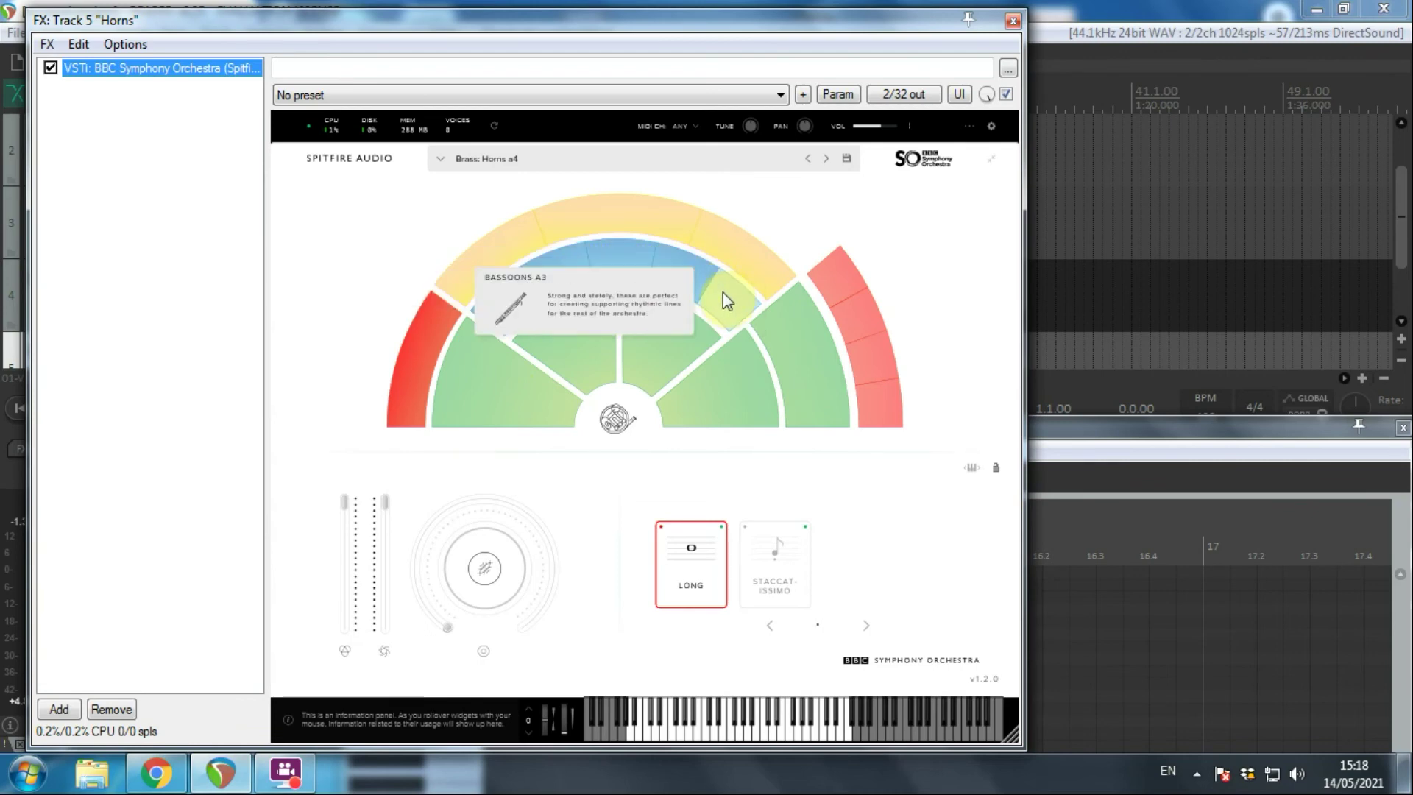
mouse_move(683, 262)
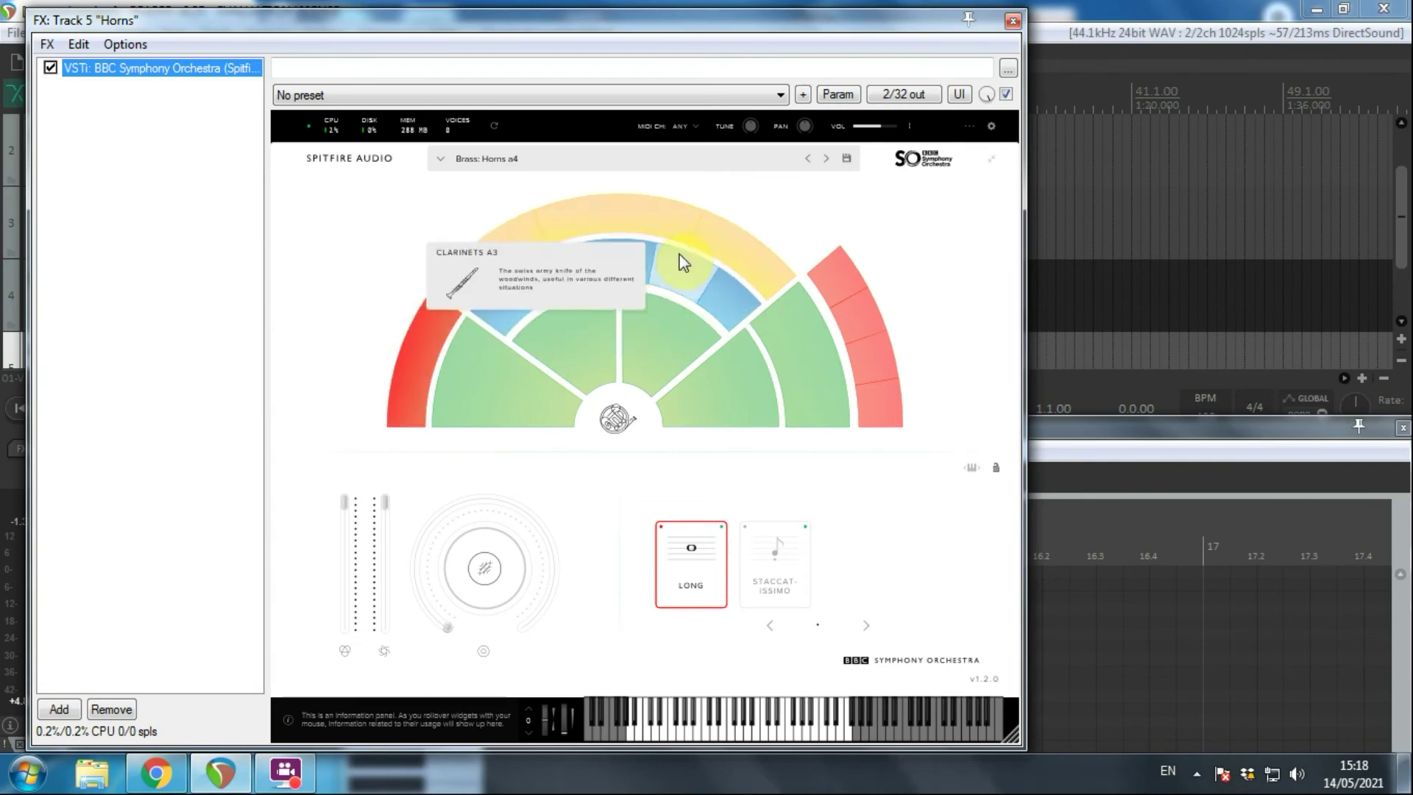
mouse_move(894, 405)
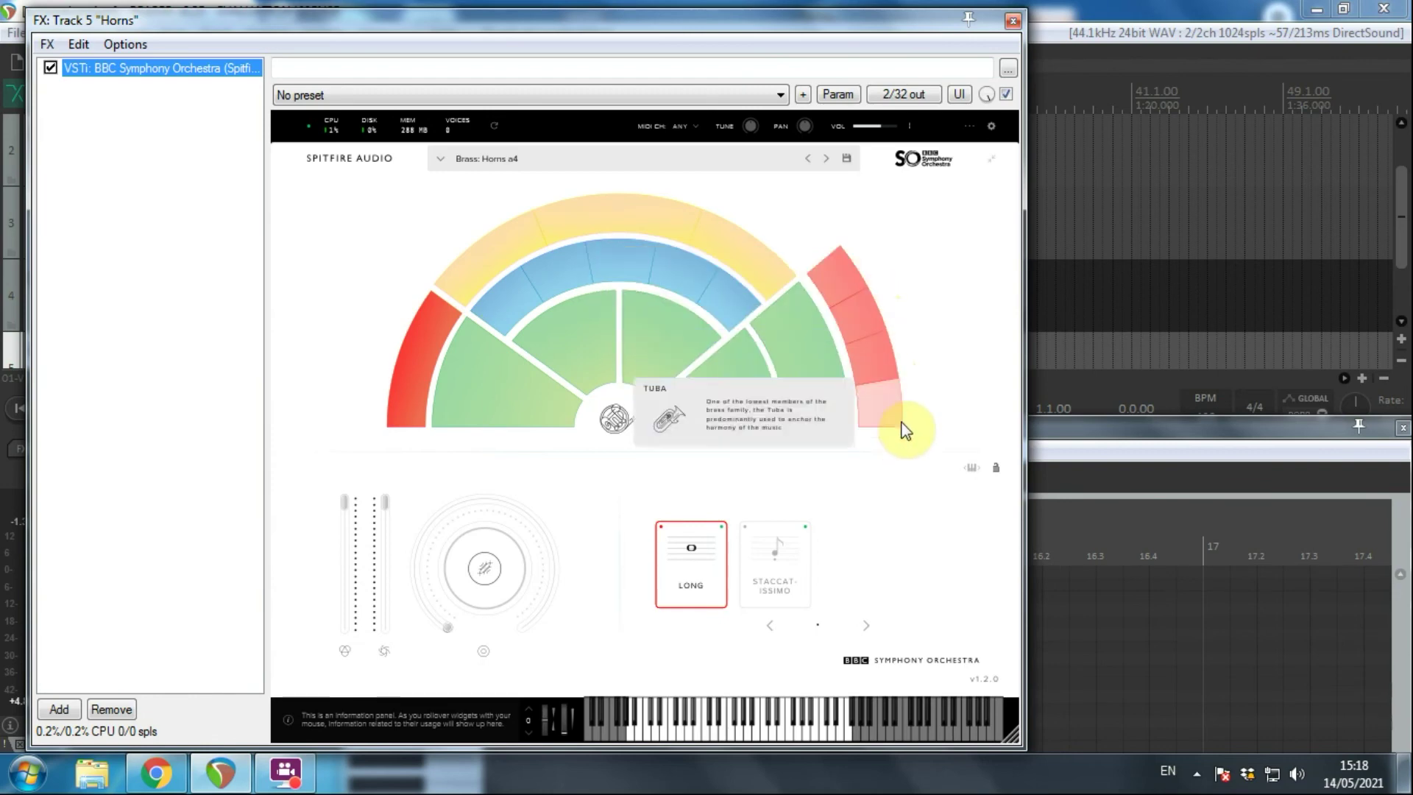
mouse_move(846, 300)
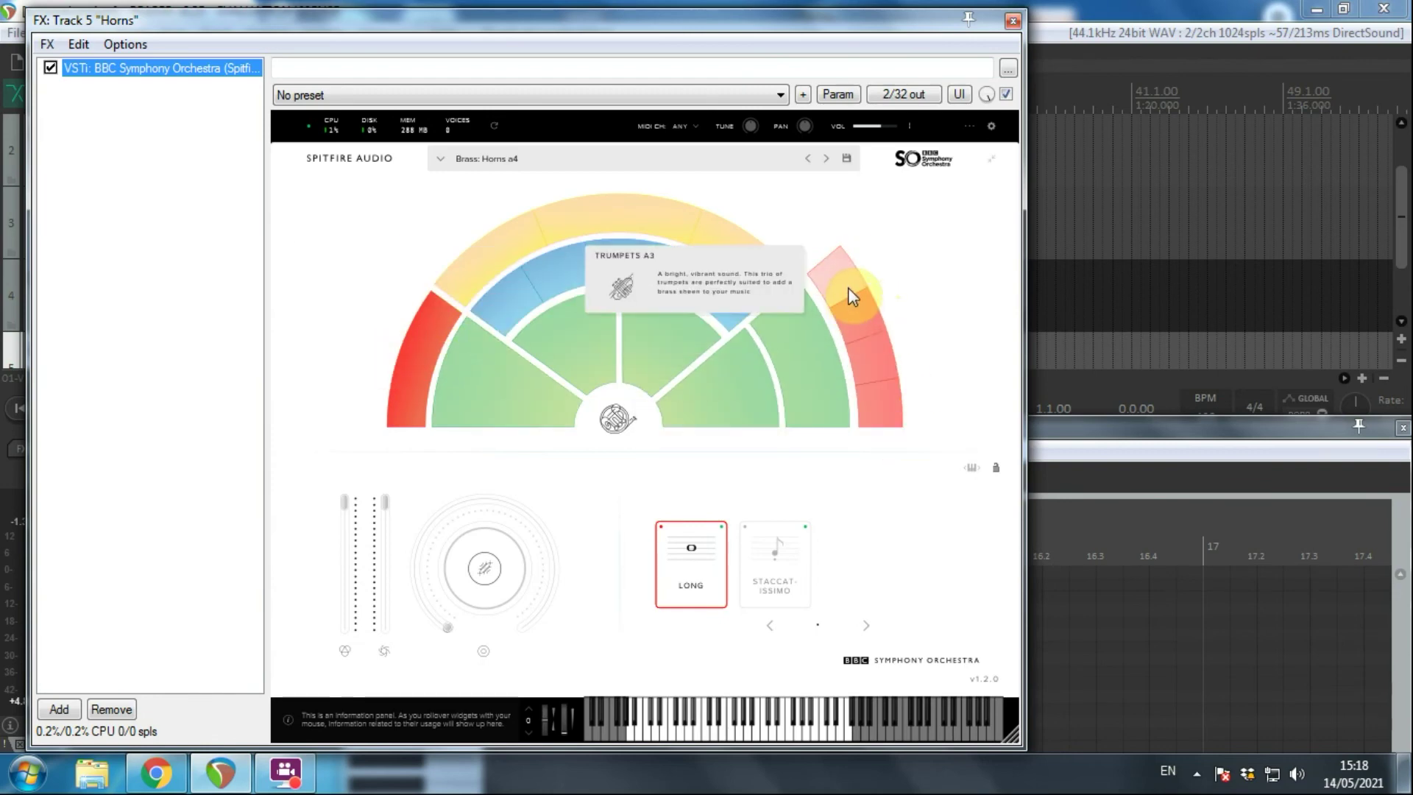
mouse_move(765, 331)
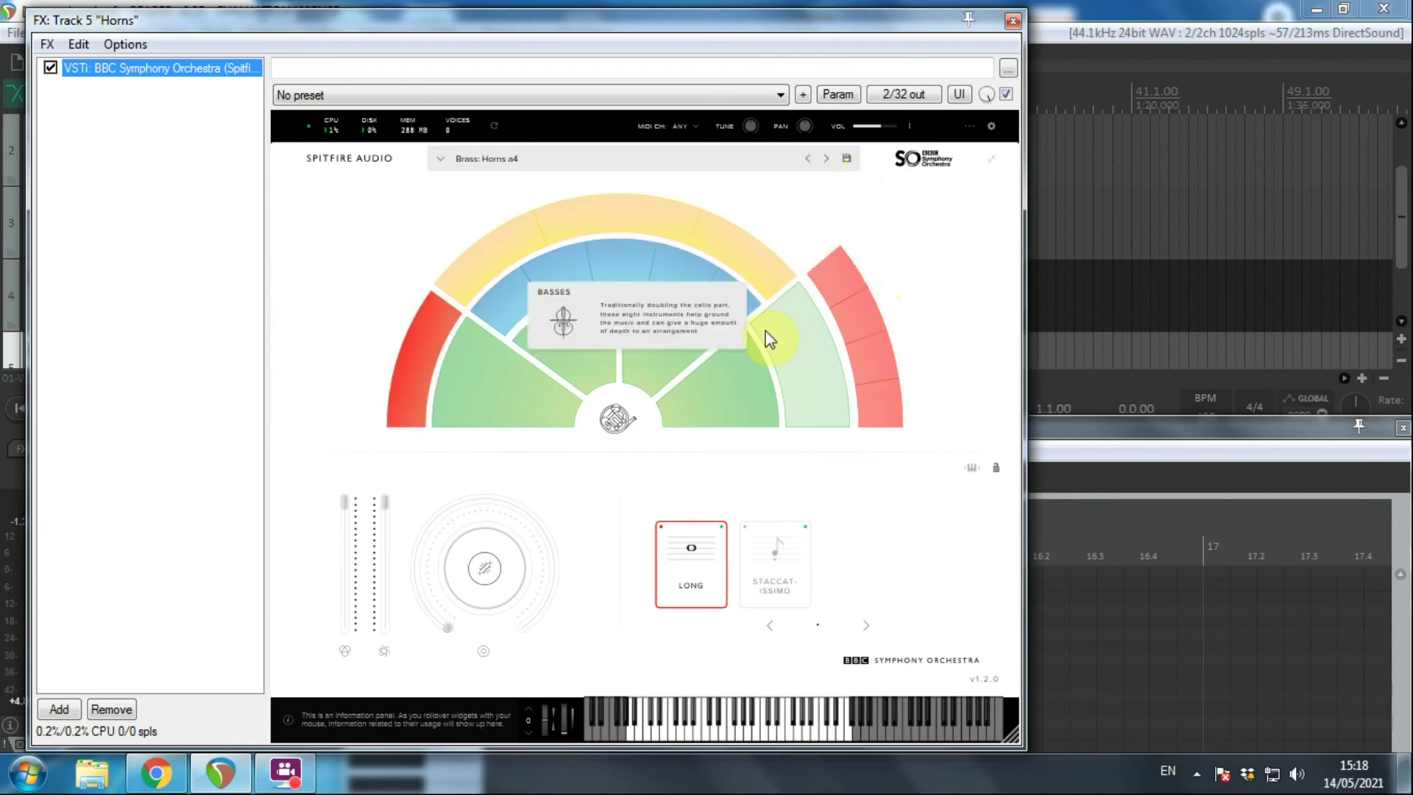
mouse_move(757, 356)
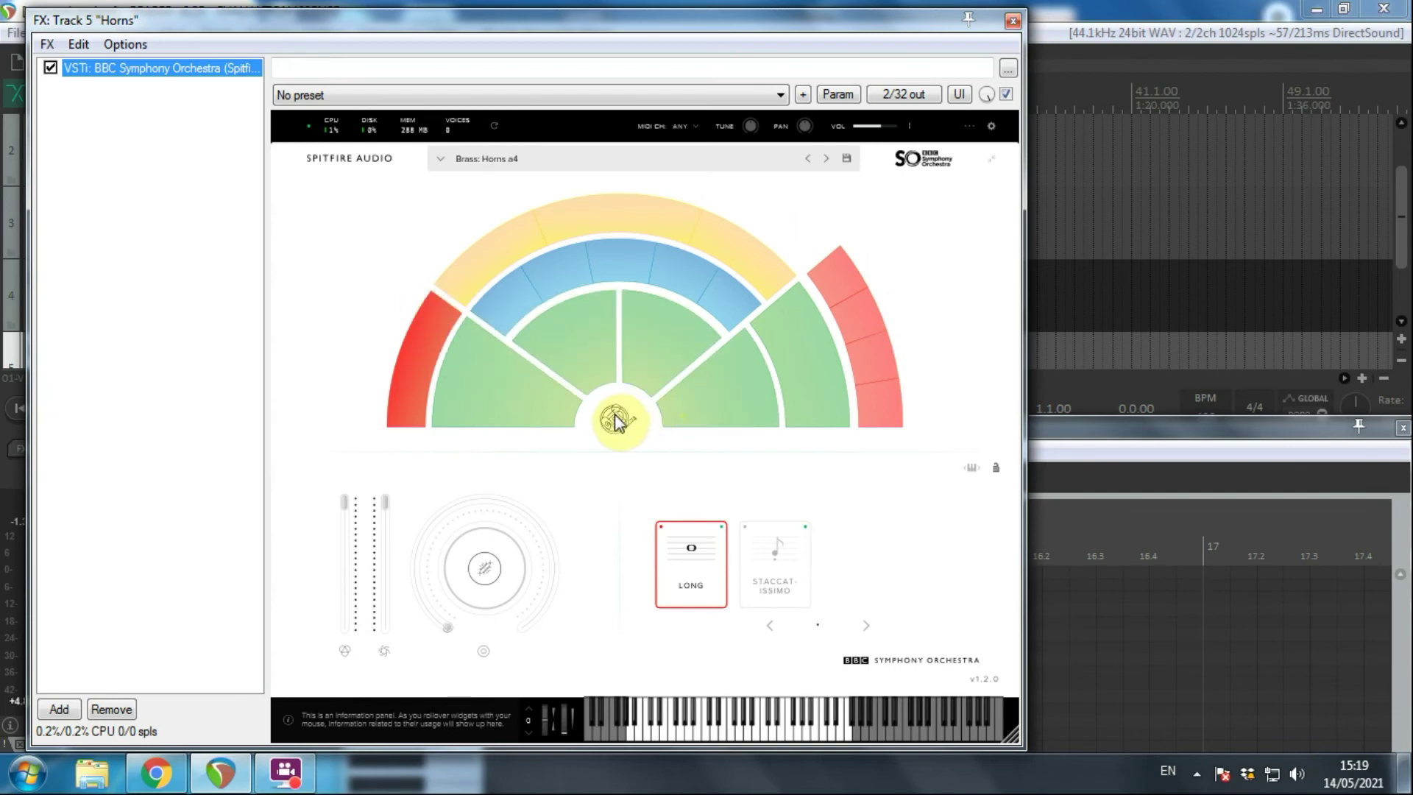
mouse_move(648, 364)
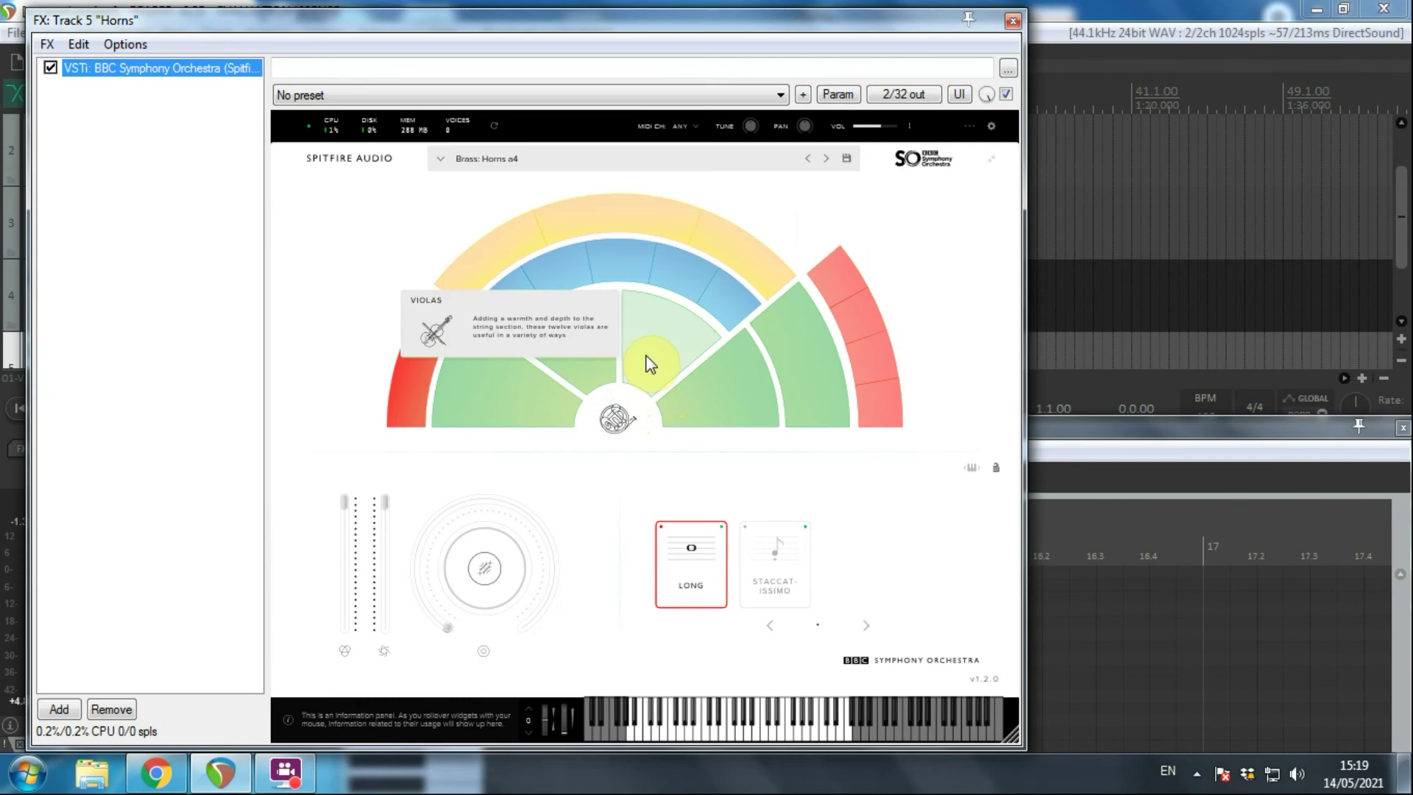